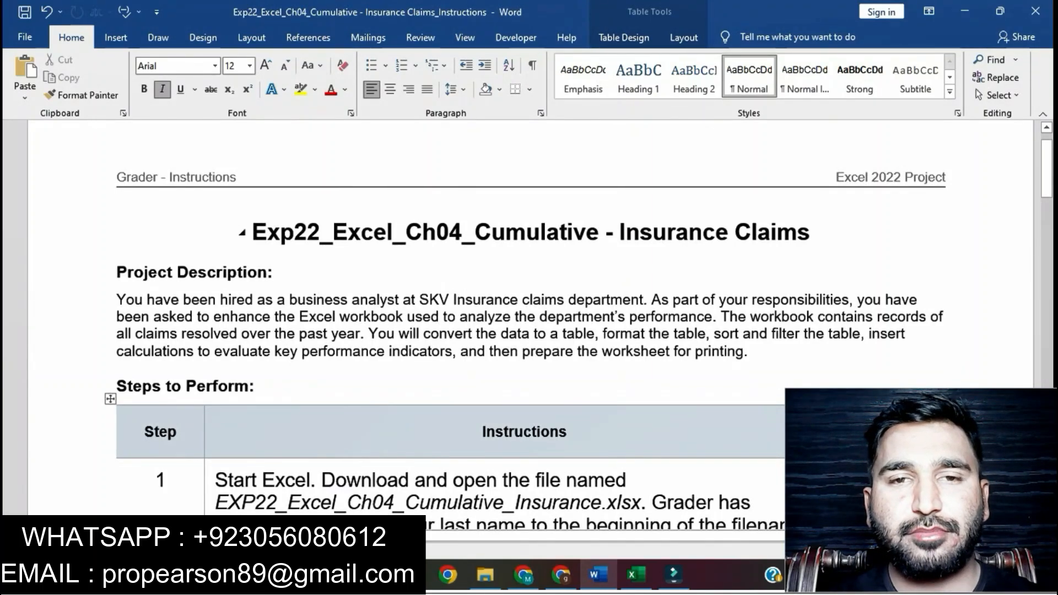
Highlight the document title "Exp22_Excel_Ch04_Cumulative - Insurance Claims" in yellow
{"action": "left_click_drag", "start_coordinate": [252, 232], "coordinate": [606, 232]}
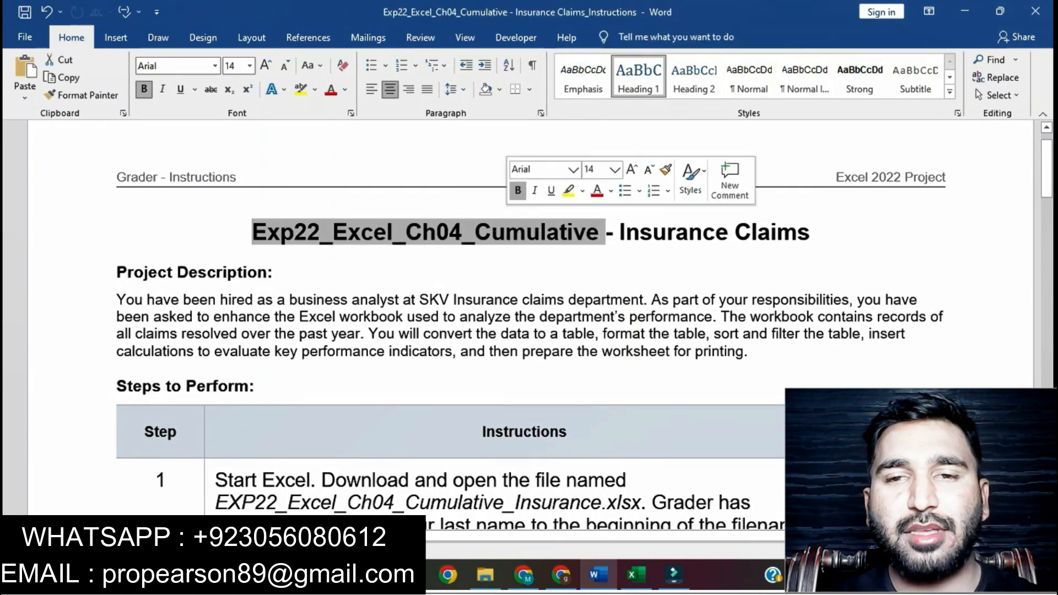
{"action": "left_click", "coordinate": [641, 232]}
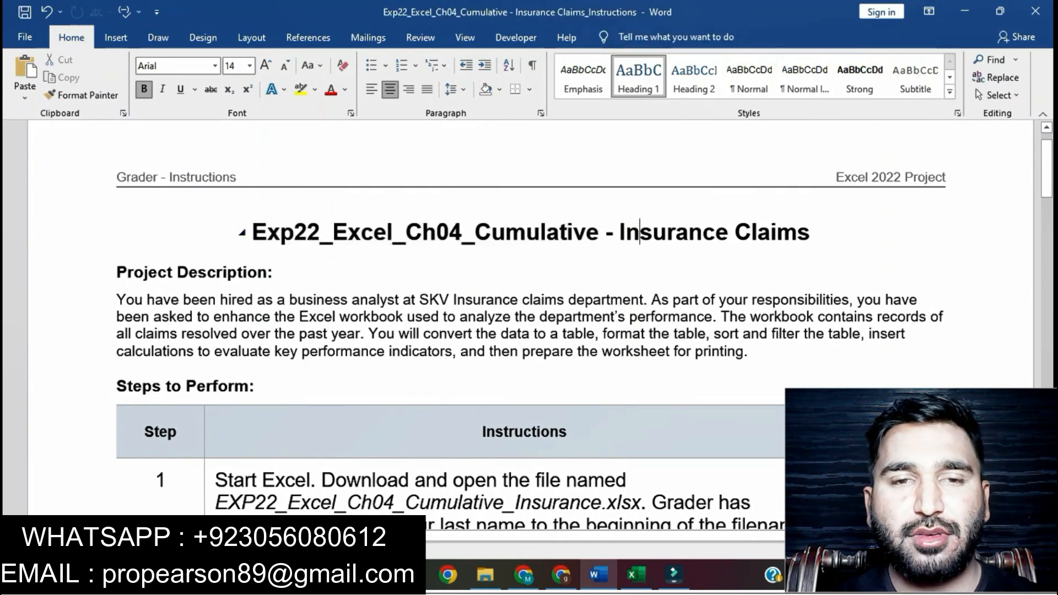
{"action": "left_click_drag", "start_coordinate": [252, 232], "coordinate": [823, 232]}
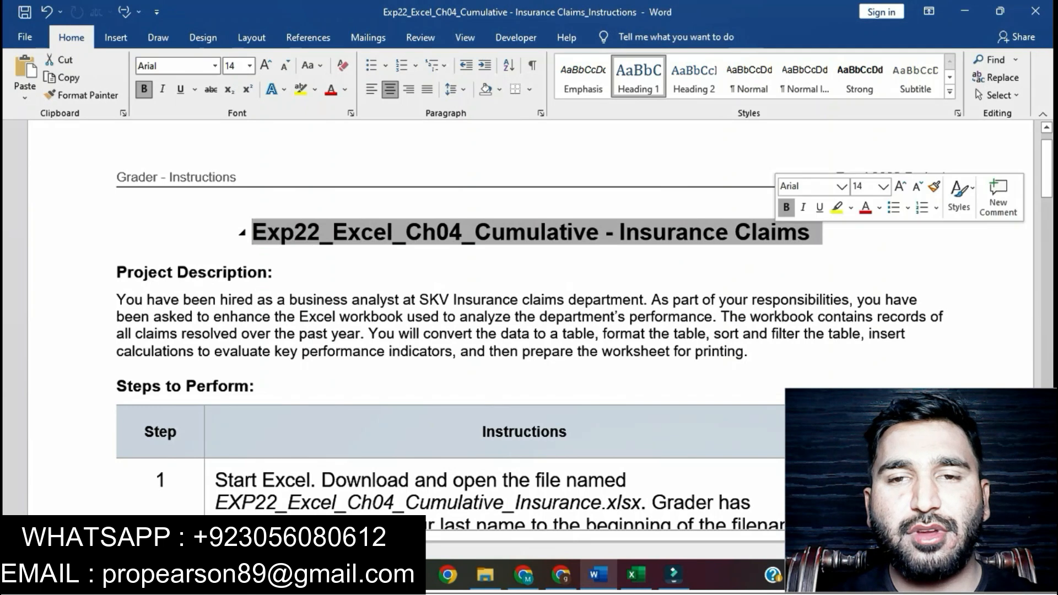
{"action": "left_click", "coordinate": [838, 207]}
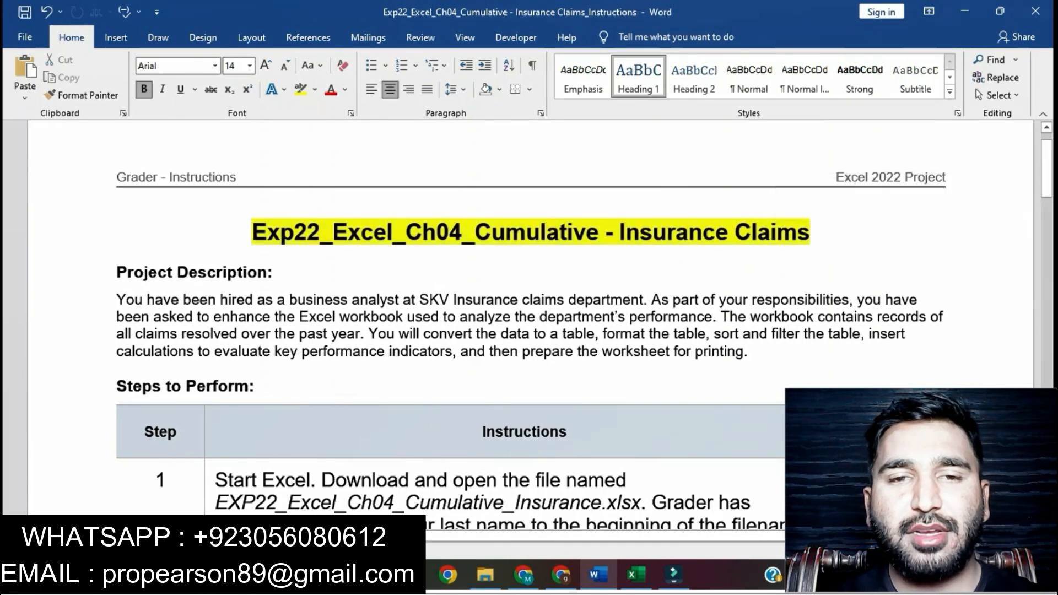
{"action": "left_click", "coordinate": [789, 301]}
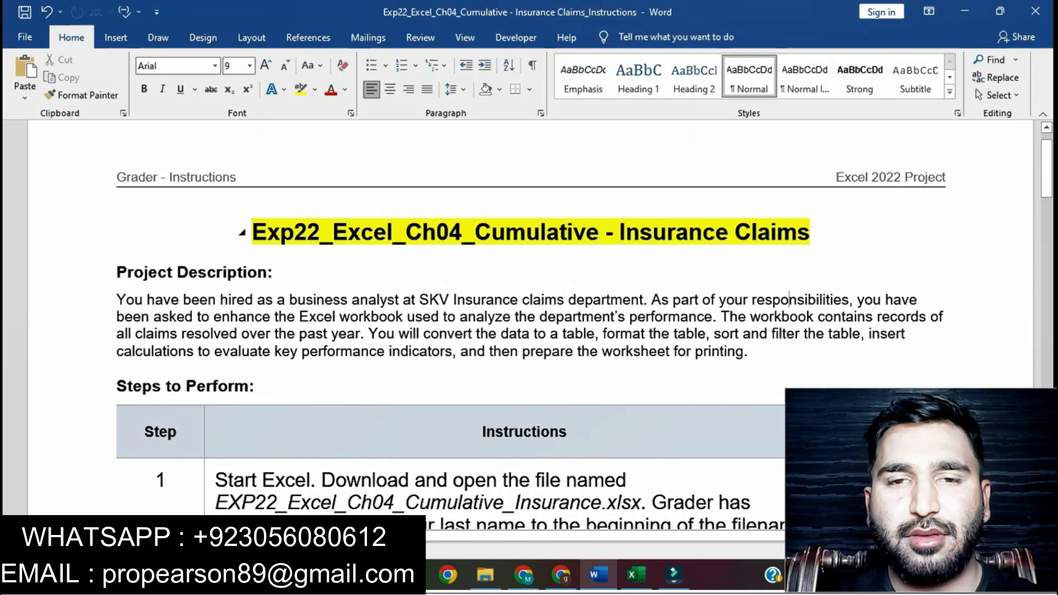
Highlight the full step 1 instruction in the Steps to Perform table in yellow
{"action": "scroll", "coordinate": [530, 325], "scroll_direction": "down", "scroll_amount": 3}
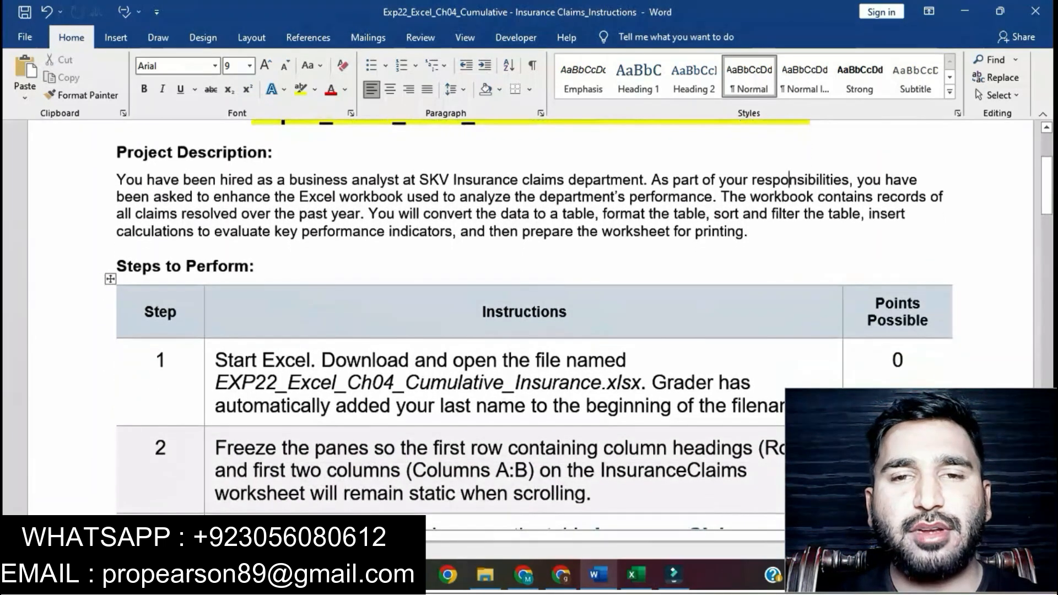
{"action": "scroll", "coordinate": [529, 326], "scroll_direction": "down", "scroll_amount": 1}
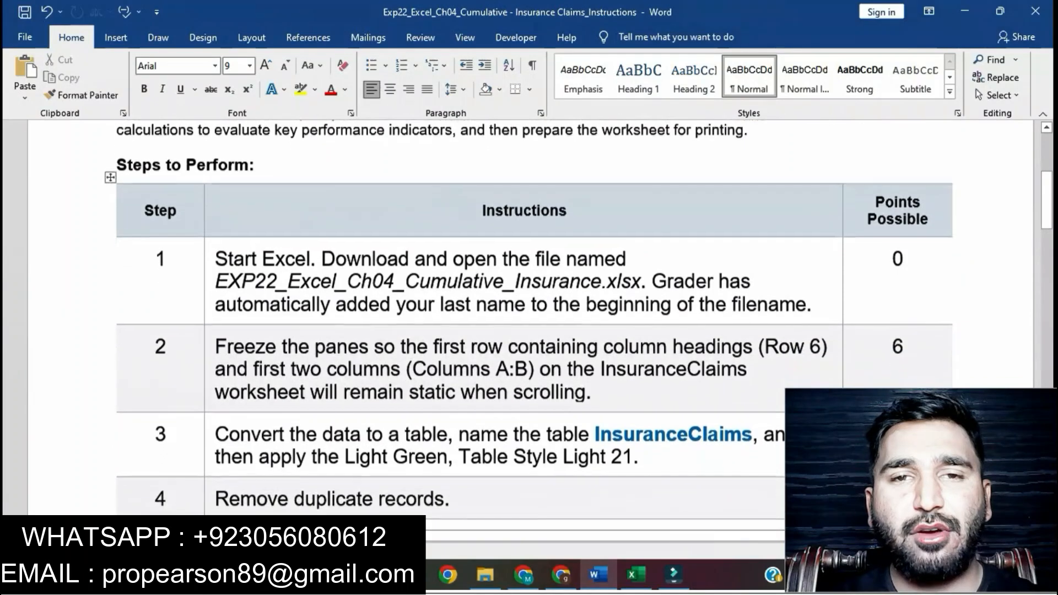
{"action": "left_click", "coordinate": [209, 265]}
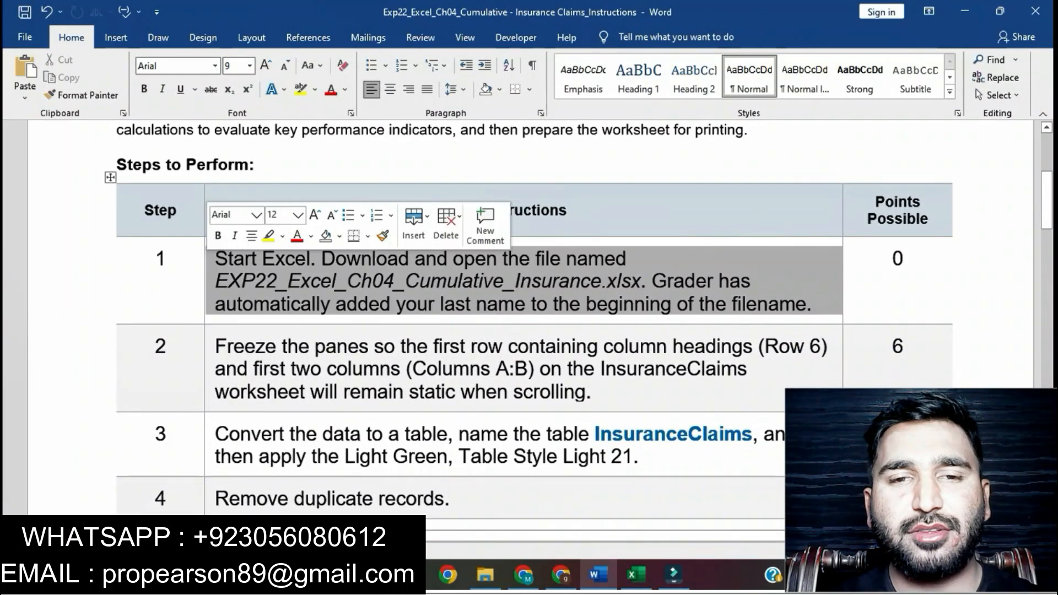
{"action": "left_click", "coordinate": [269, 236]}
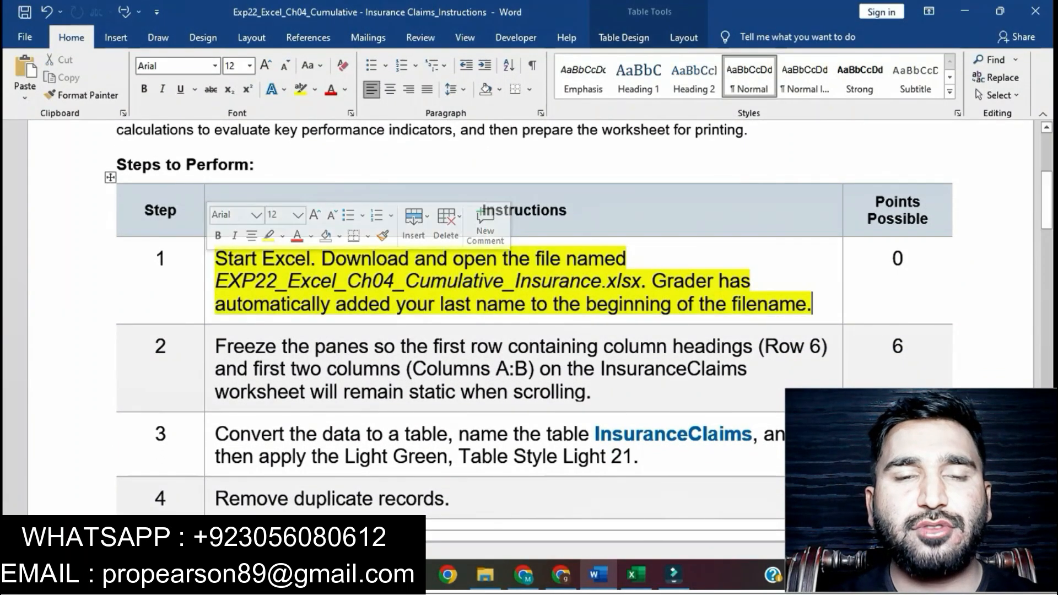
{"action": "left_click", "coordinate": [279, 281]}
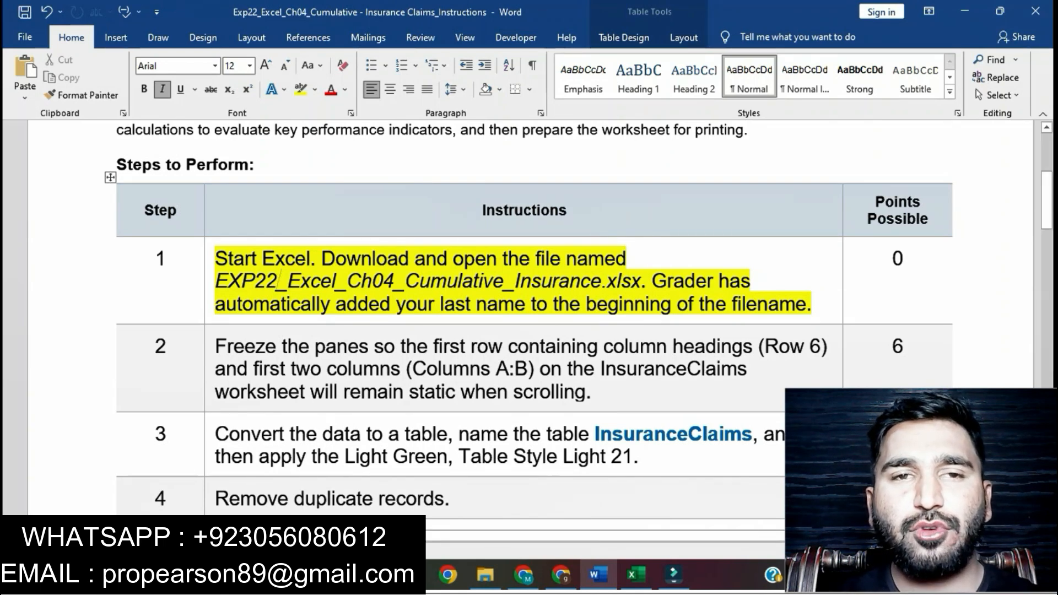
Switch to the insurance workbook in Excel and look through the claims records from the first rows to the last
{"action": "key", "text": "alt+Tab"}
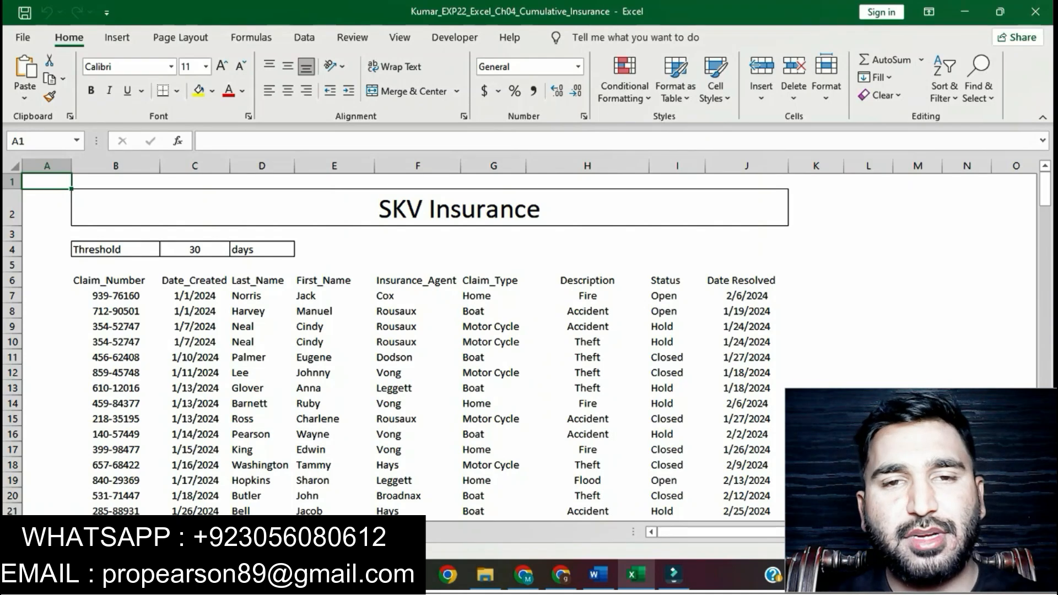
{"action": "scroll", "coordinate": [419, 342], "scroll_direction": "down", "scroll_amount": 4}
{"action": "scroll", "coordinate": [419, 341], "scroll_direction": "down", "scroll_amount": 12}
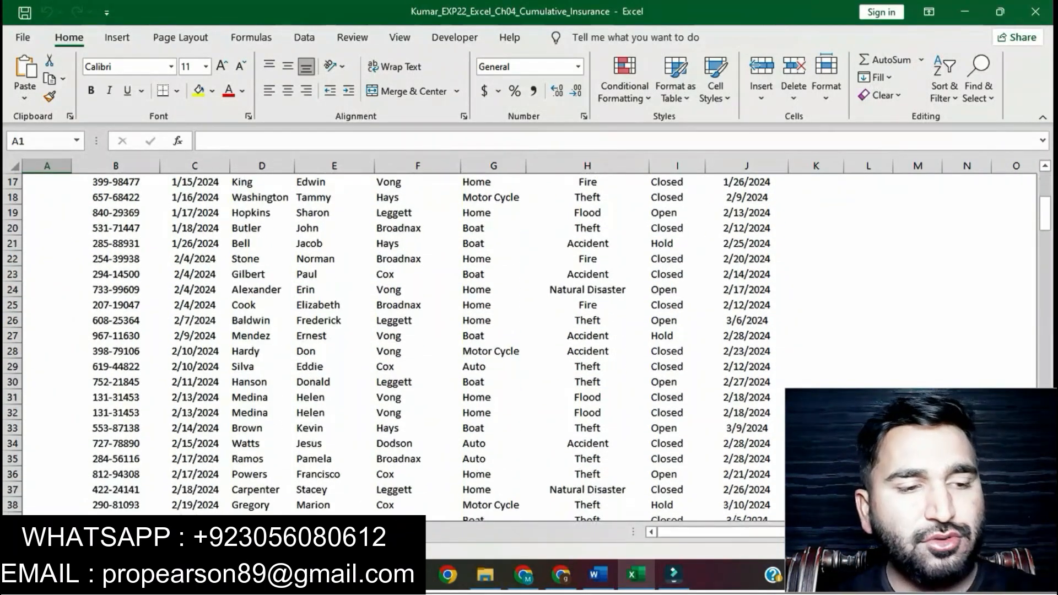
{"action": "scroll", "coordinate": [419, 342], "scroll_direction": "down", "scroll_amount": 13}
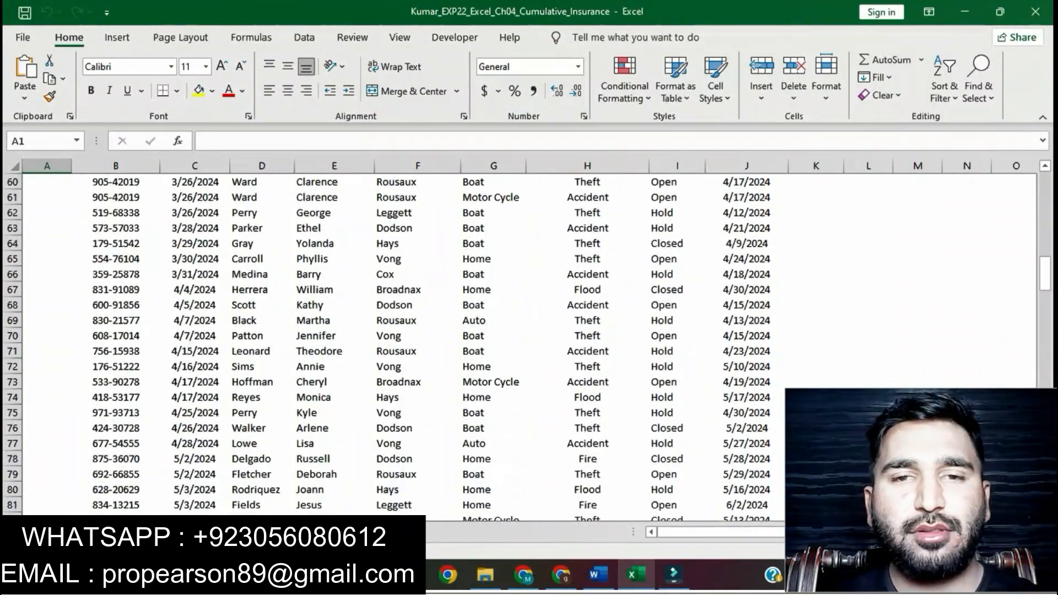
{"action": "scroll", "coordinate": [419, 341], "scroll_direction": "down", "scroll_amount": 16}
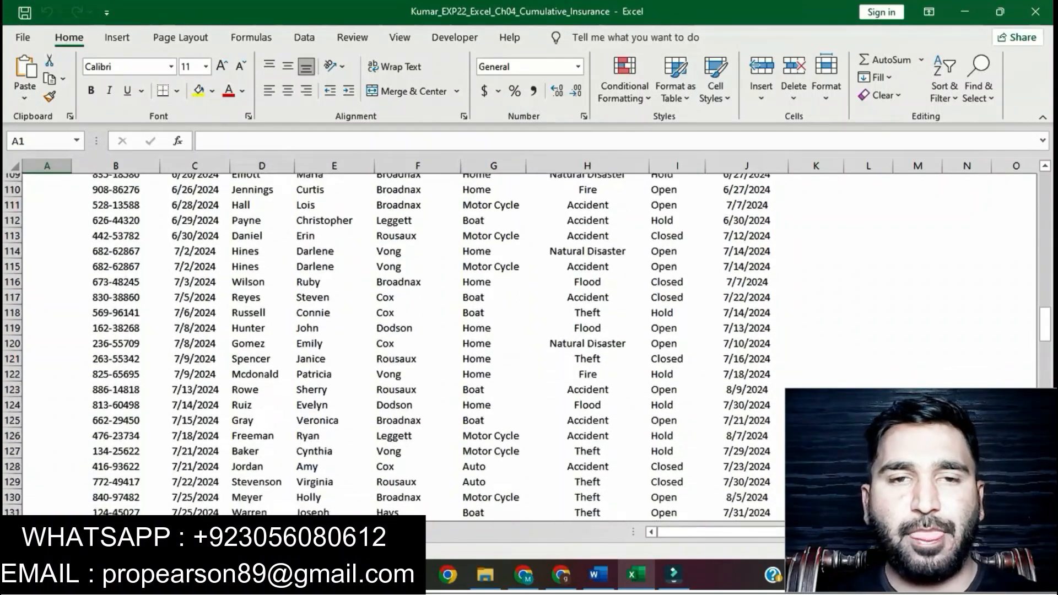
{"action": "scroll", "coordinate": [419, 342], "scroll_direction": "down", "scroll_amount": 14}
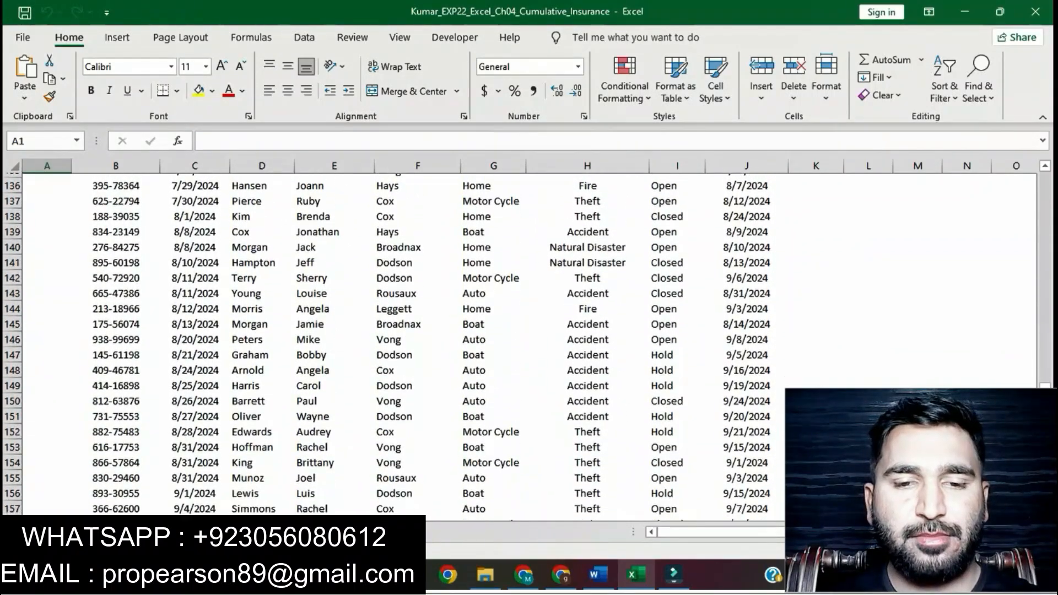
{"action": "scroll", "coordinate": [419, 342], "scroll_direction": "down", "scroll_amount": 10}
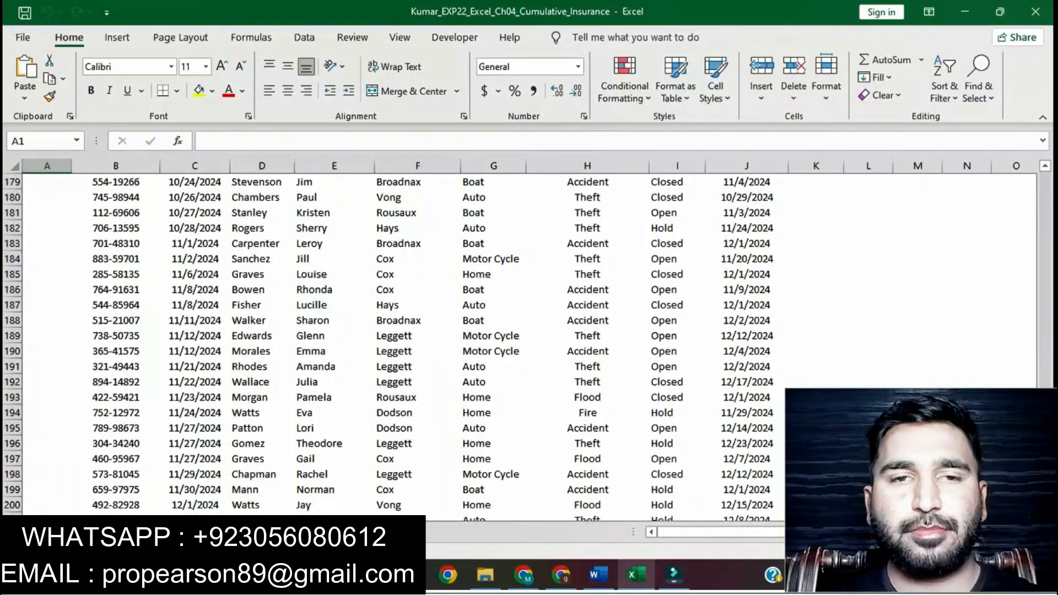
{"action": "scroll", "coordinate": [419, 342], "scroll_direction": "up", "scroll_amount": 12}
{"action": "scroll", "coordinate": [419, 341], "scroll_direction": "up", "scroll_amount": 20}
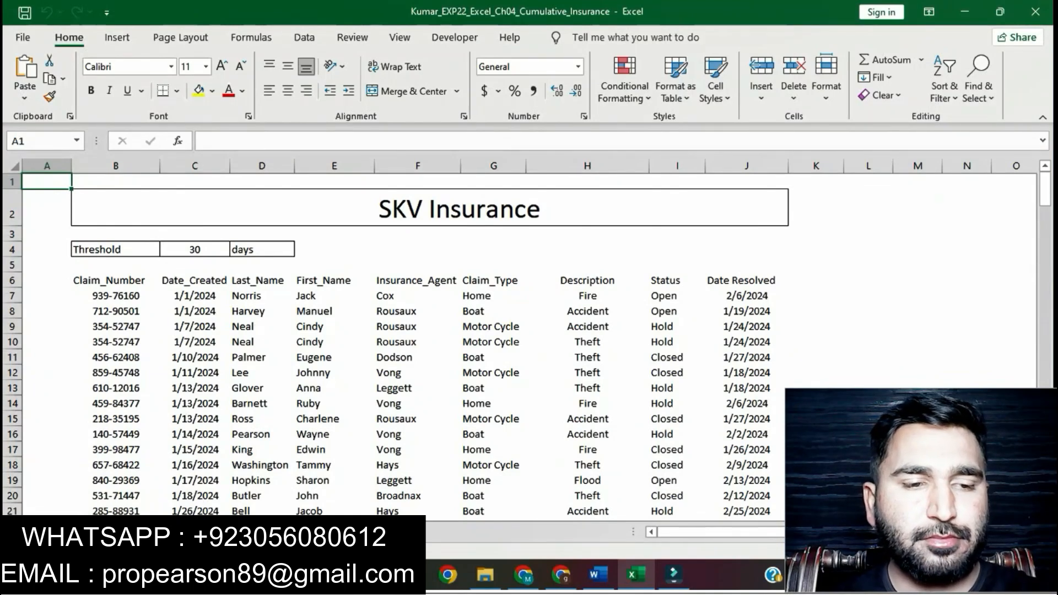
Switch to the Word instructions and remove the yellow highlight from the step 1 instruction
{"action": "left_click", "coordinate": [598, 575]}
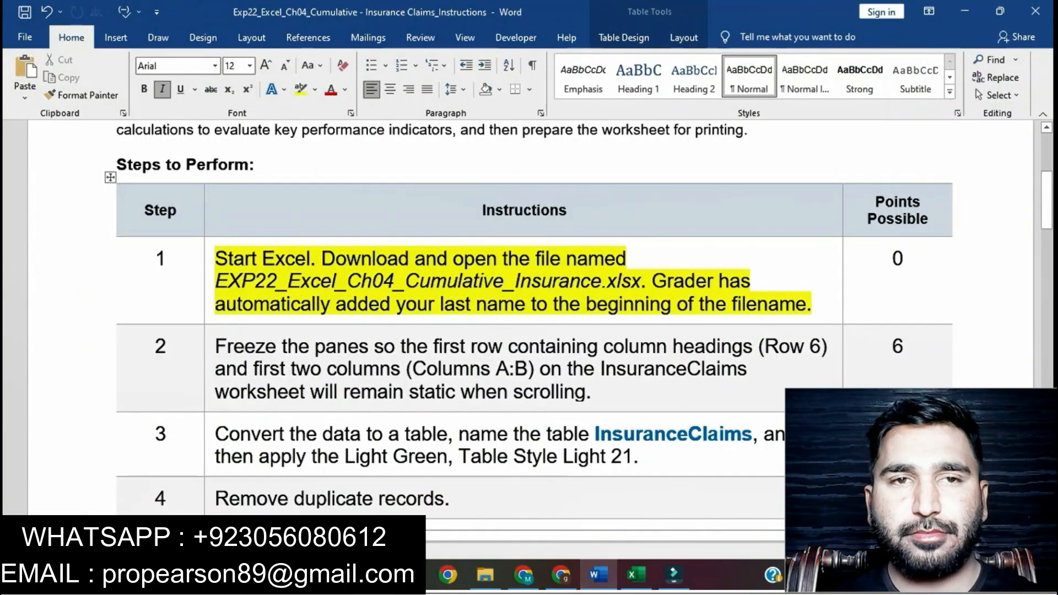
{"action": "triple_click", "coordinate": [279, 281]}
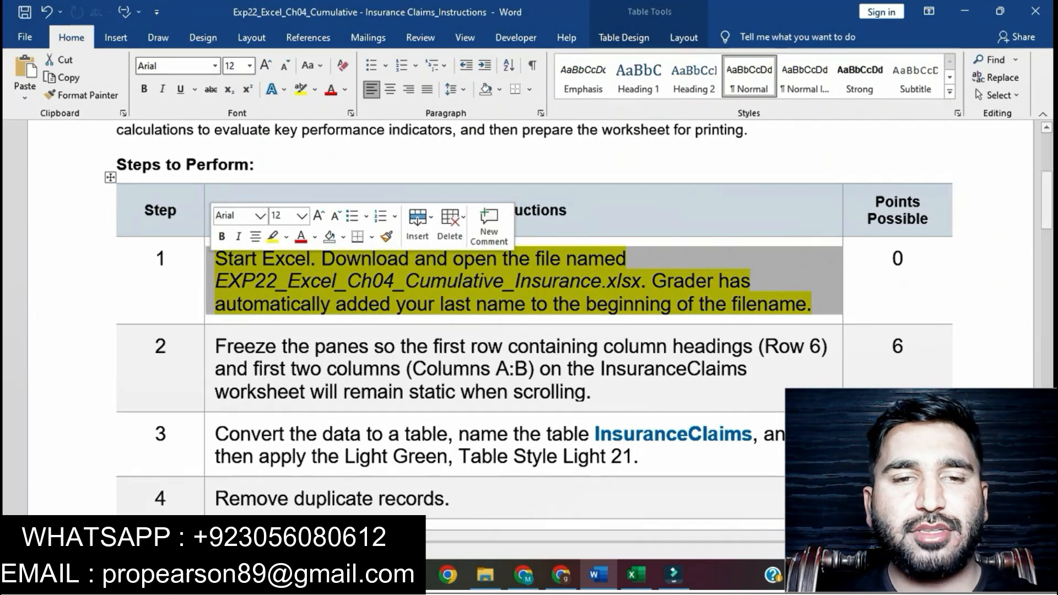
{"action": "left_click", "coordinate": [274, 237]}
Highlight the step 2 instruction about freezing the panes in yellow
{"action": "scroll", "coordinate": [327, 262], "scroll_direction": "down", "scroll_amount": 3}
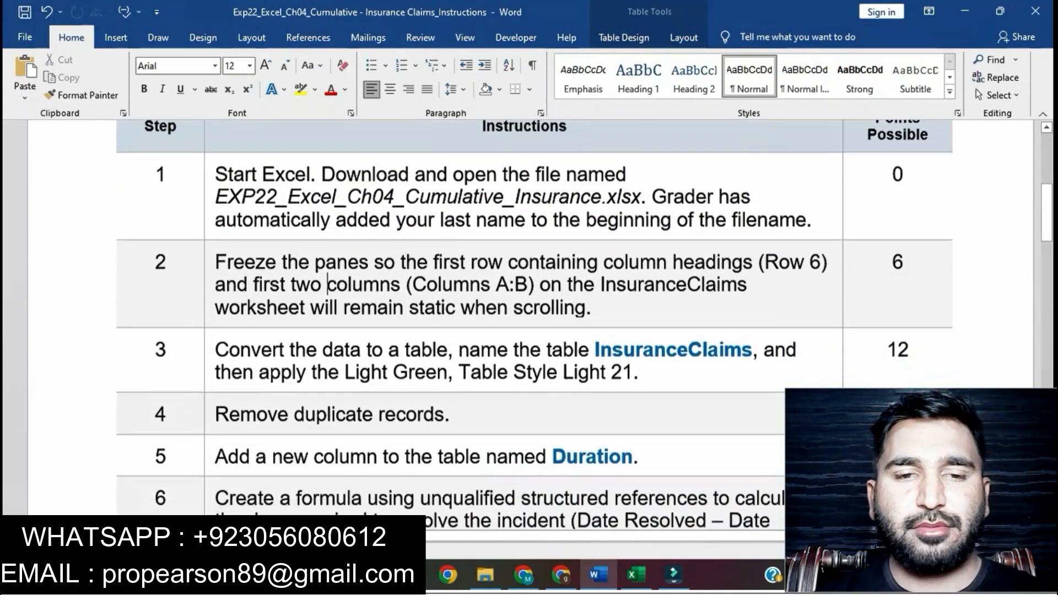
{"action": "triple_click", "coordinate": [277, 262]}
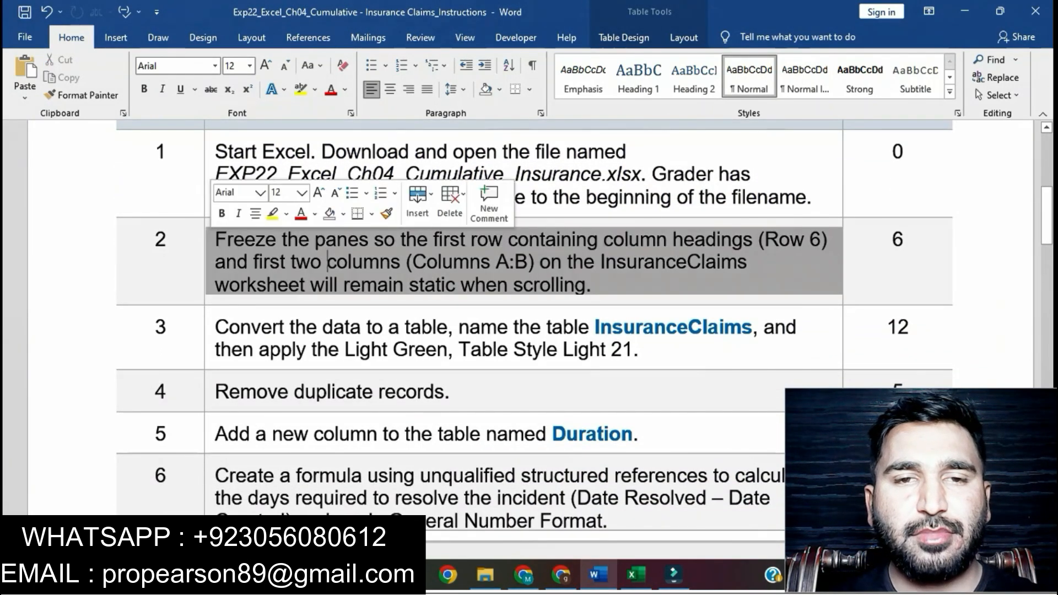
{"action": "left_click", "coordinate": [273, 214]}
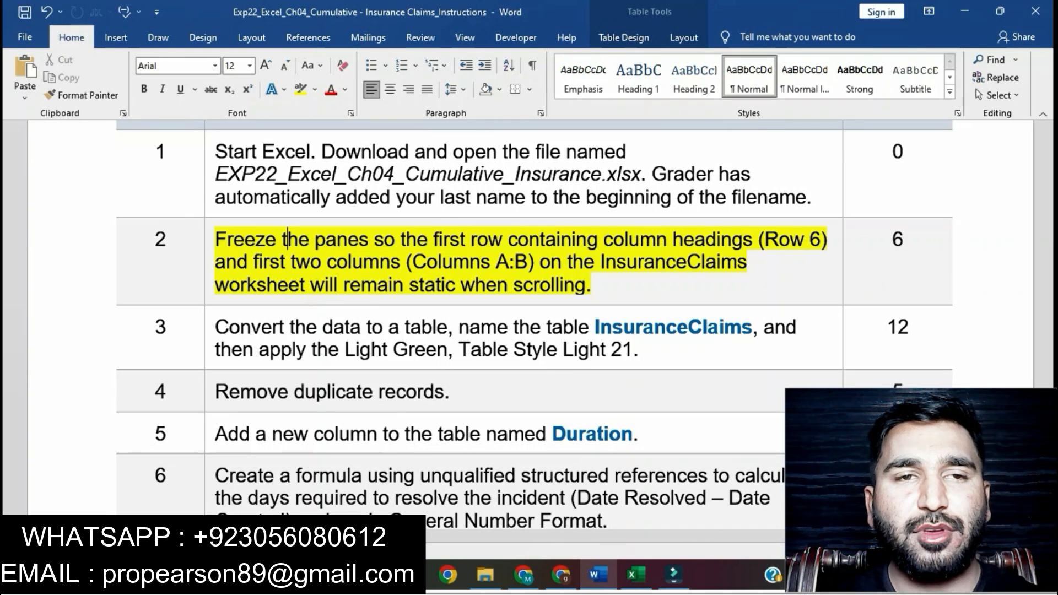
{"action": "triple_click", "coordinate": [287, 239]}
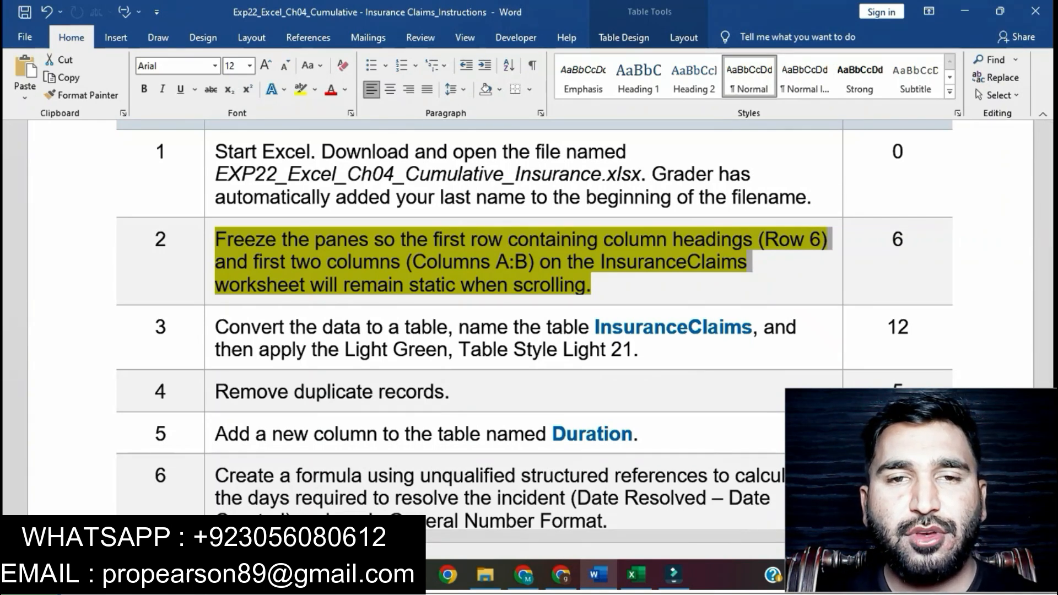
Switch to Excel and freeze the panes at cell C7 so that row 6 and columns A:B remain static
{"action": "key", "text": "alt+Tab"}
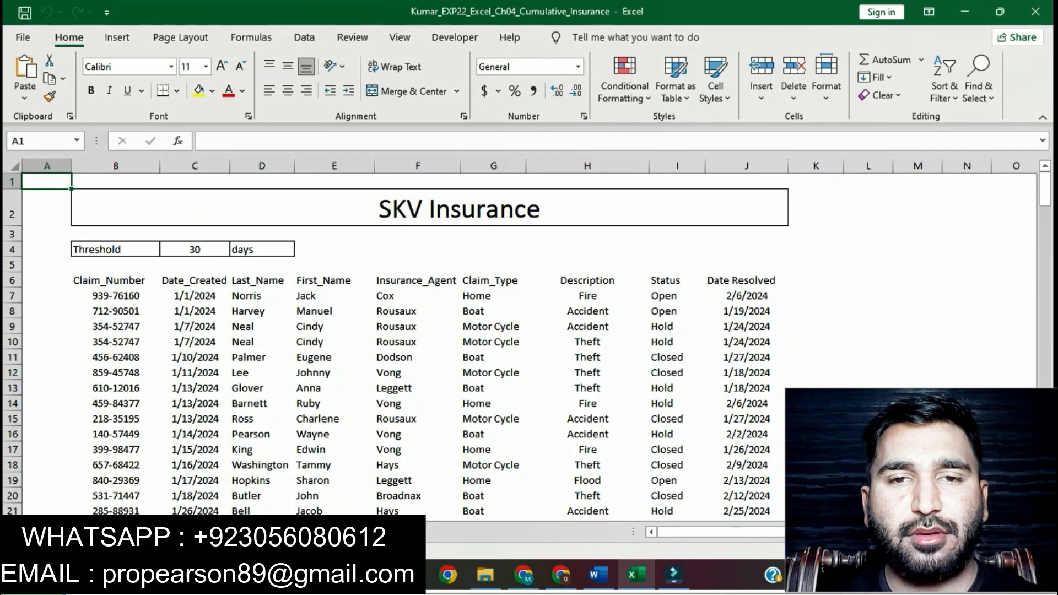
{"action": "left_click", "coordinate": [195, 296]}
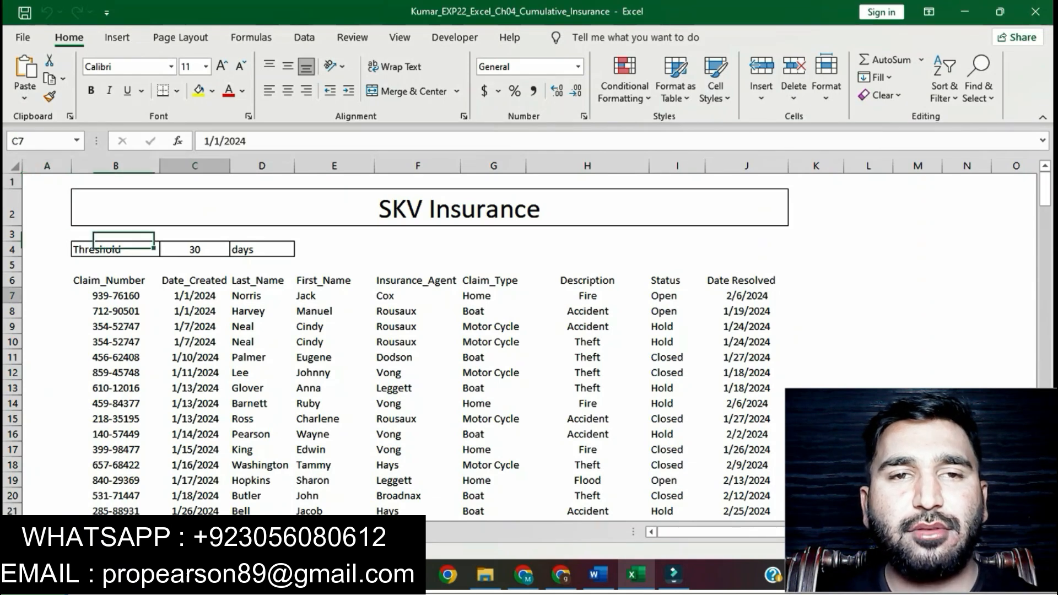
{"action": "left_click", "coordinate": [598, 575]}
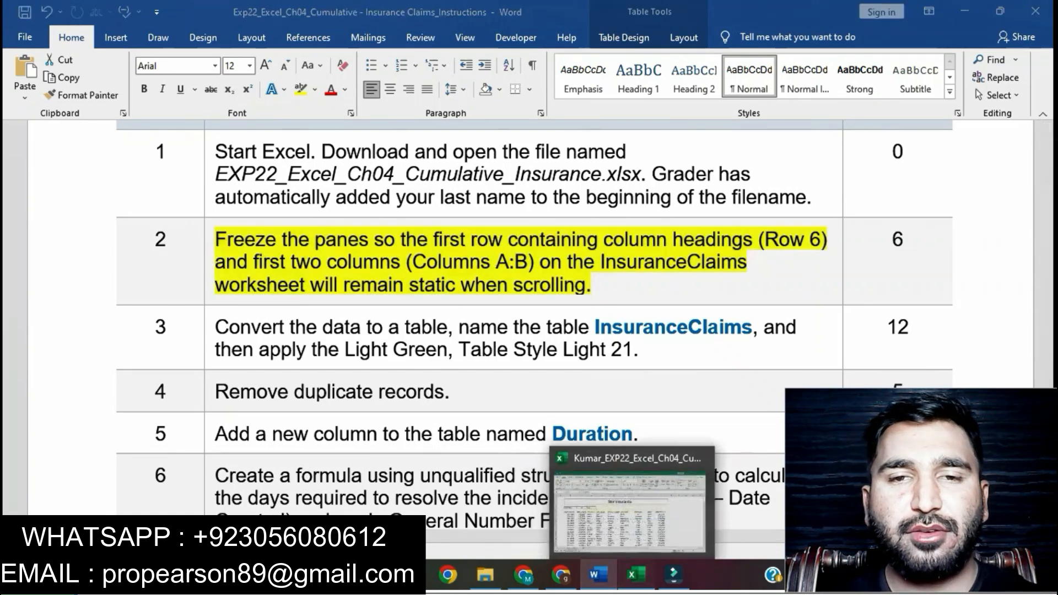
{"action": "left_click", "coordinate": [632, 575]}
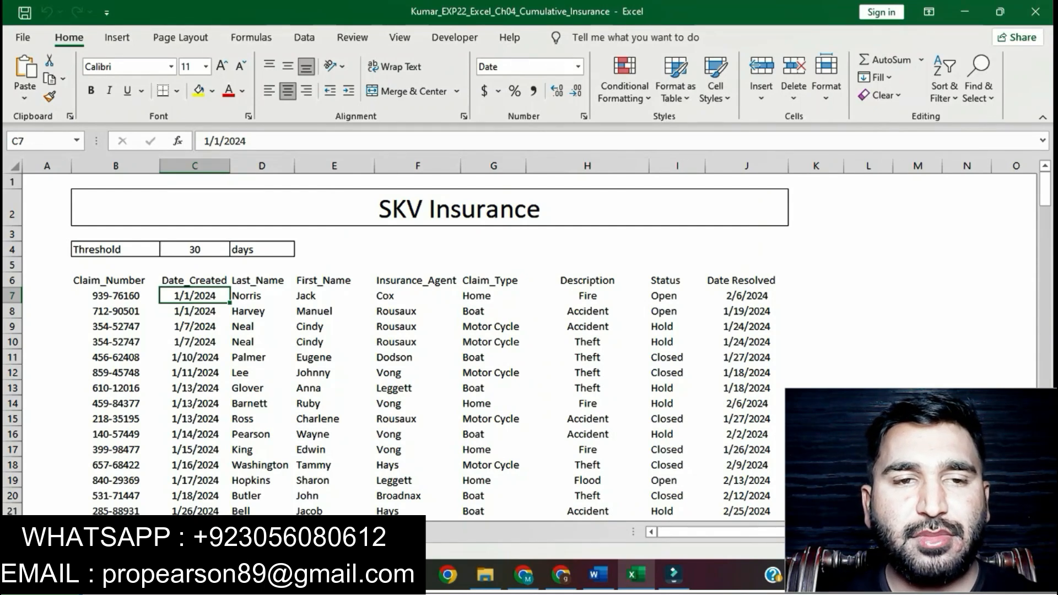
{"action": "left_click", "coordinate": [400, 38]}
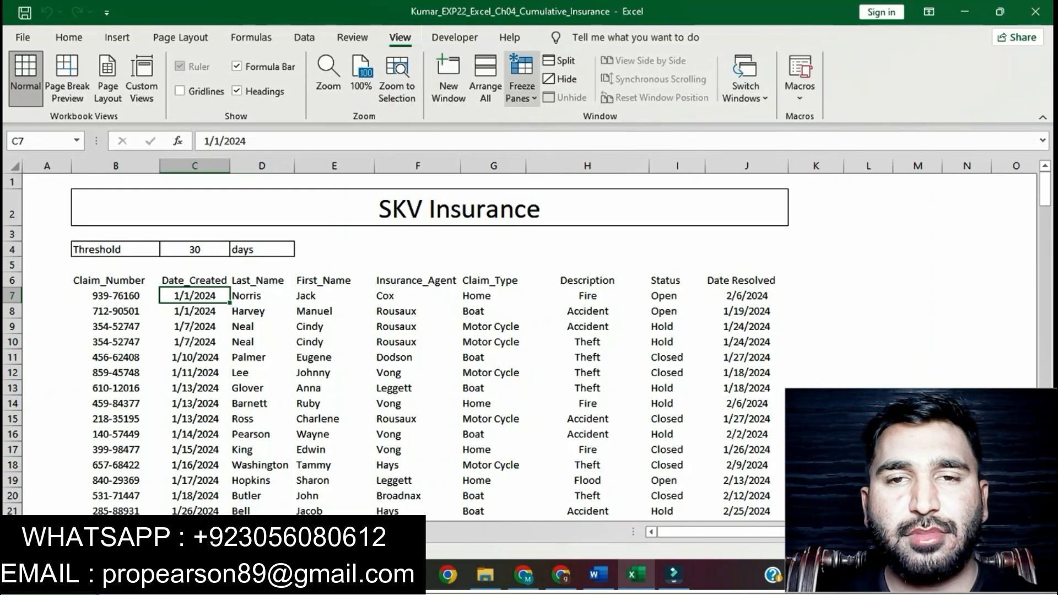
{"action": "left_click", "coordinate": [522, 82]}
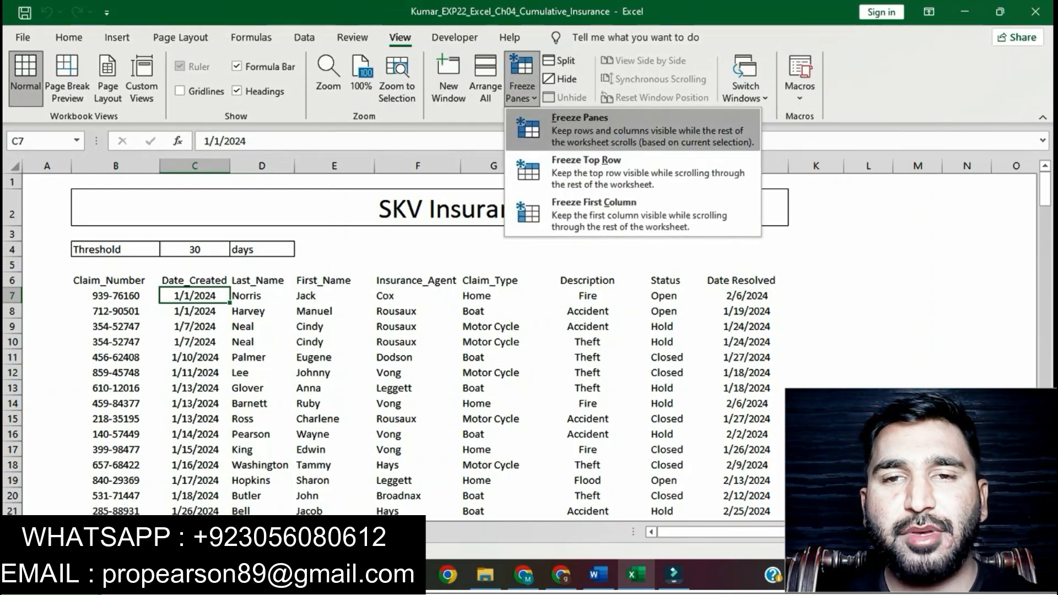
{"action": "left_click", "coordinate": [580, 128]}
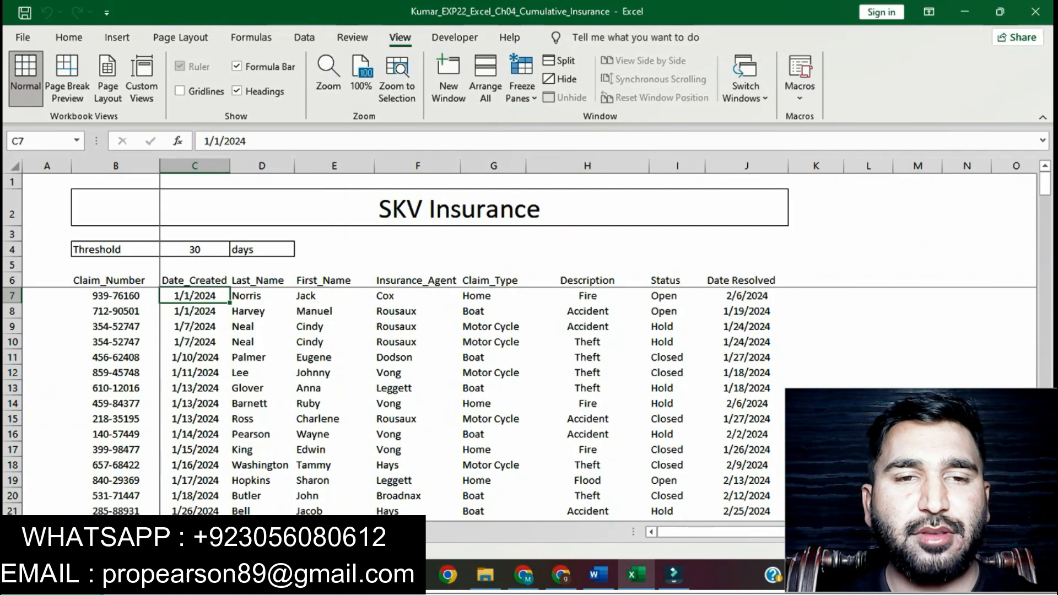
Check how the frozen heading rows and columns A:B behave while moving through the worksheet
{"action": "left_click", "coordinate": [493, 312]}
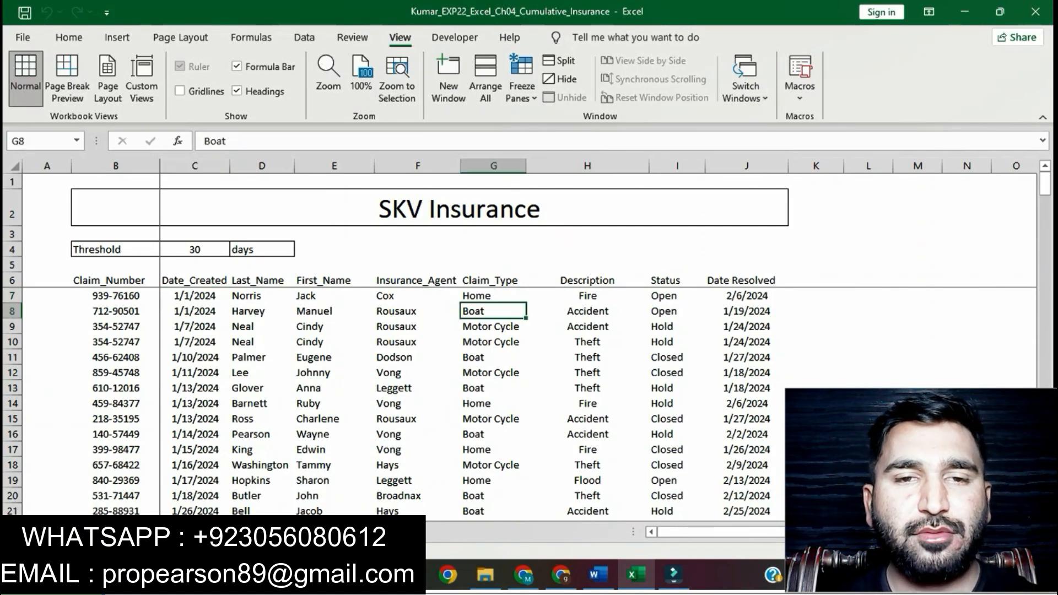
{"action": "scroll", "coordinate": [494, 312], "scroll_direction": "down", "scroll_amount": 2}
{"action": "scroll", "coordinate": [494, 311], "scroll_direction": "down", "scroll_amount": 1}
{"action": "scroll", "coordinate": [493, 311], "scroll_direction": "up", "scroll_amount": 2}
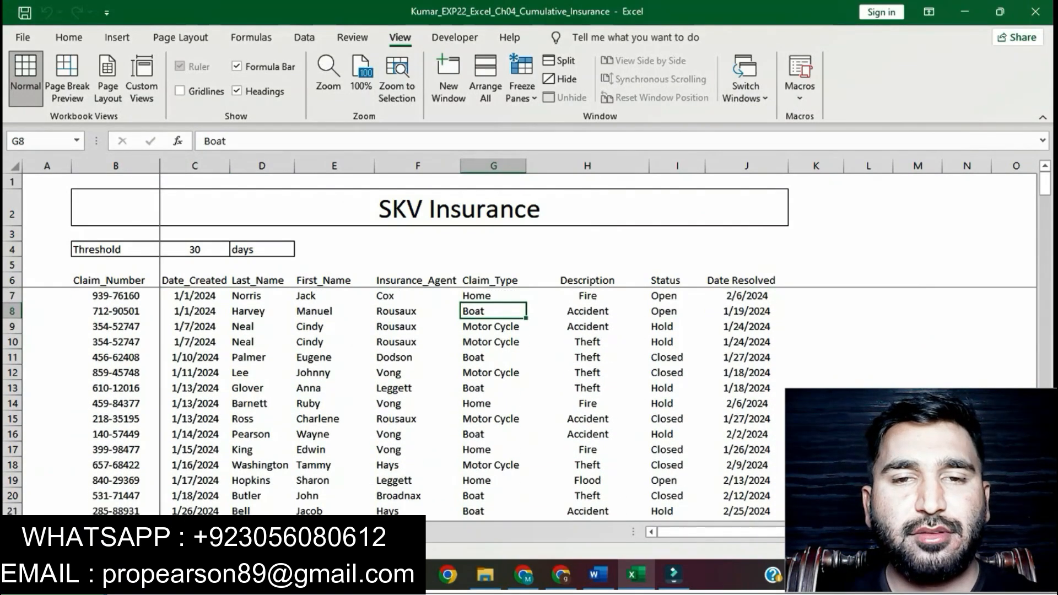
{"action": "scroll", "coordinate": [494, 311], "scroll_direction": "left", "scroll_amount": 1}
{"action": "scroll", "coordinate": [494, 312], "scroll_direction": "right", "scroll_amount": 1}
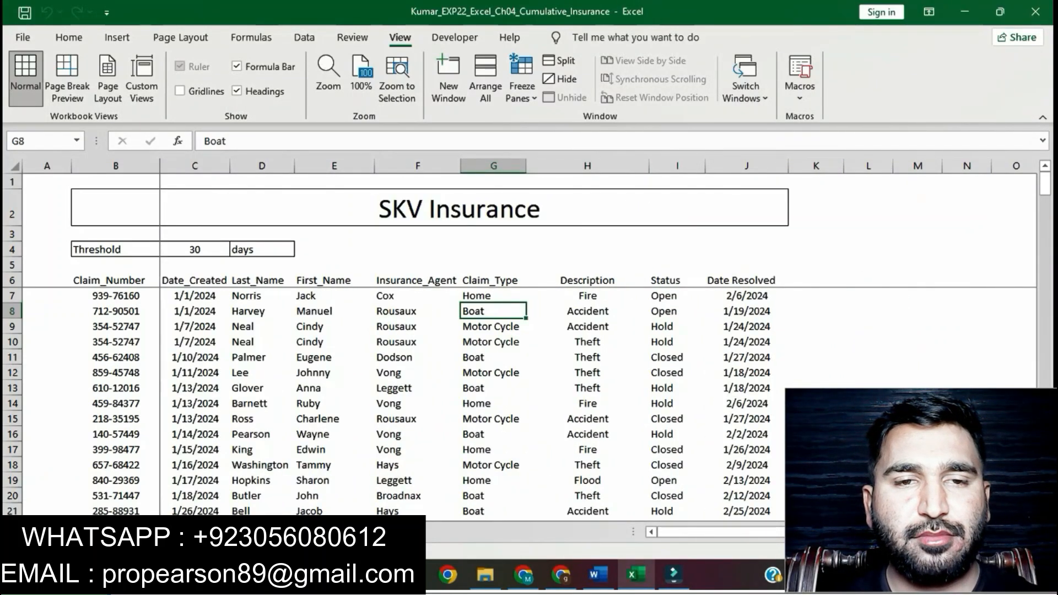
Switch to the Word instructions and remove the yellow highlight from the step 2 instruction
{"action": "key", "text": "alt+Tab"}
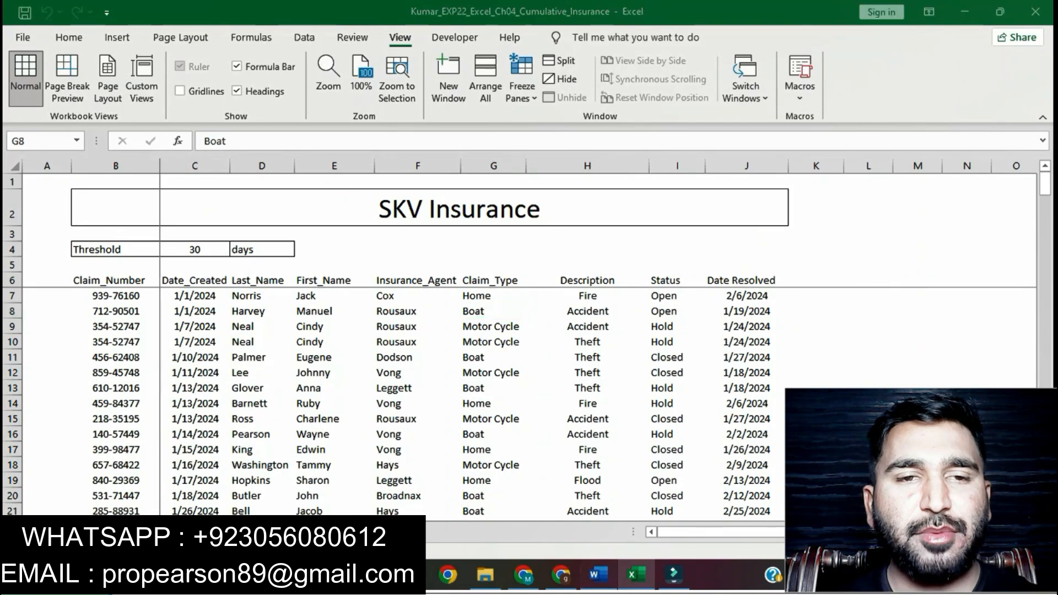
{"action": "left_click", "coordinate": [592, 285]}
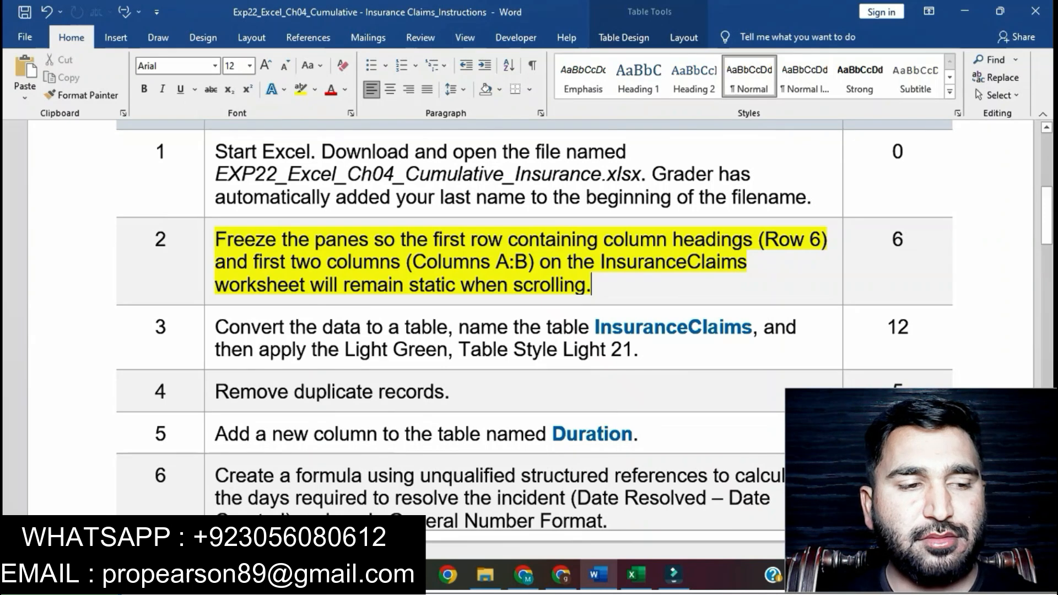
{"action": "left_click", "coordinate": [209, 241]}
{"action": "left_click", "coordinate": [272, 215]}
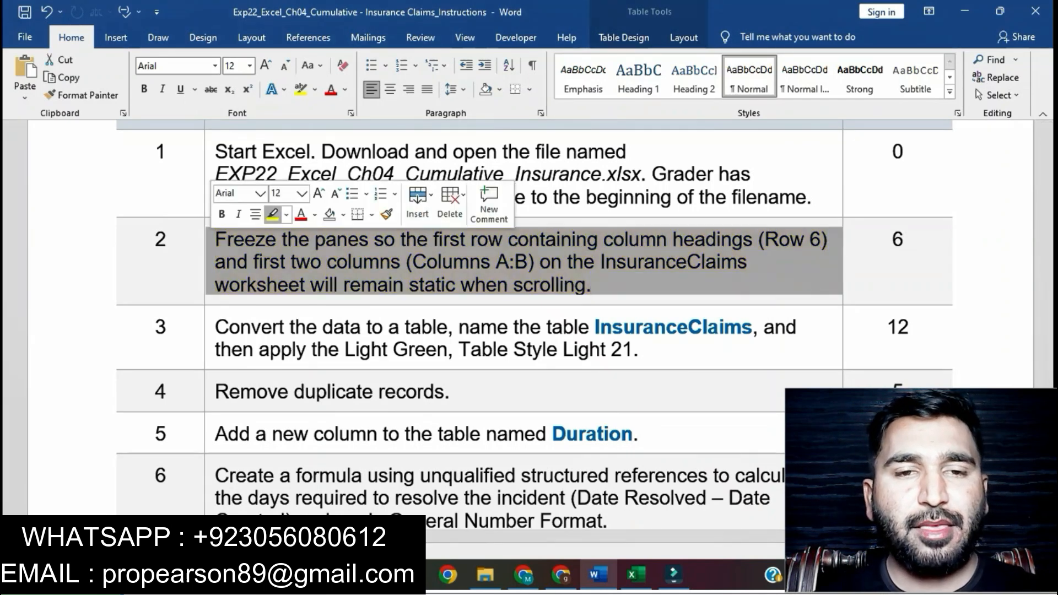
Highlight the step 3 instruction about converting the data to a table in yellow
{"action": "scroll", "coordinate": [333, 245], "scroll_direction": "down", "scroll_amount": 2}
{"action": "scroll", "coordinate": [334, 245], "scroll_direction": "down", "scroll_amount": 1}
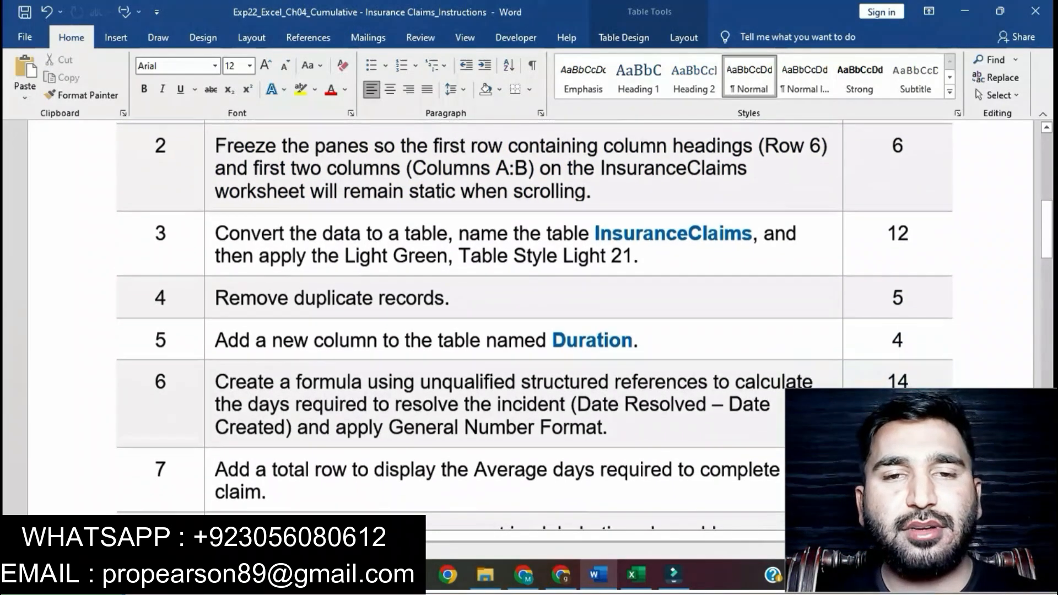
{"action": "left_click", "coordinate": [210, 242]}
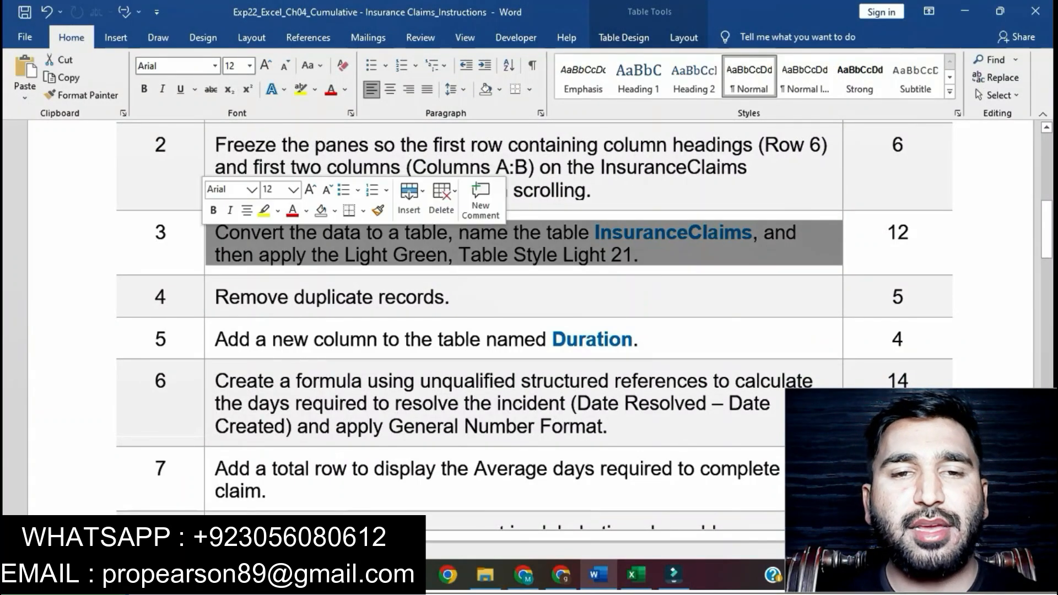
{"action": "left_click", "coordinate": [264, 210]}
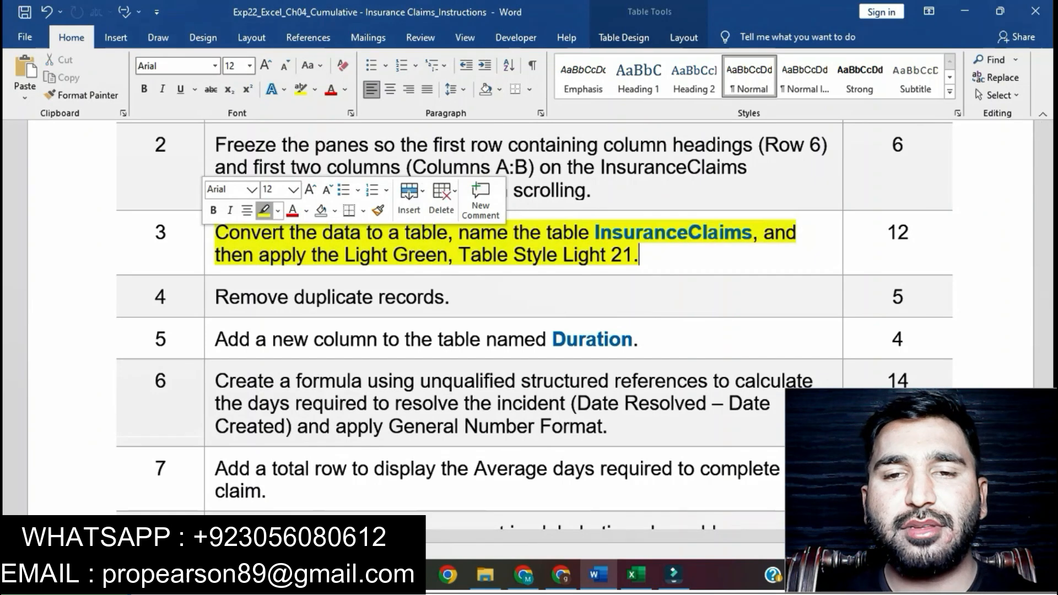
{"action": "left_click", "coordinate": [306, 254]}
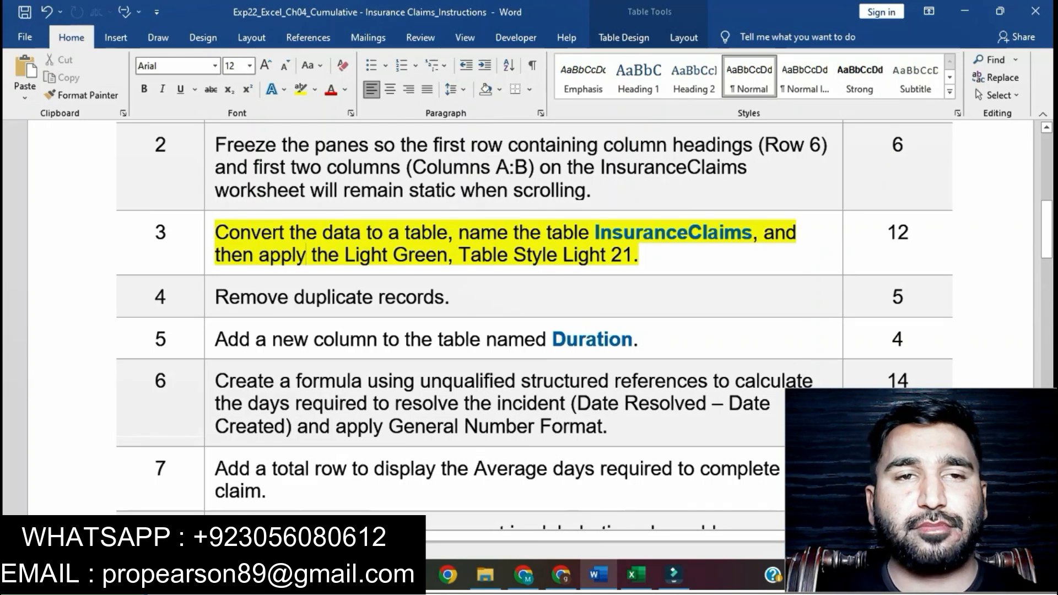
Switch to Excel and convert the claims data in B6:J215 to a table with headers
{"action": "left_click_drag", "start_coordinate": [215, 233], "coordinate": [447, 233]}
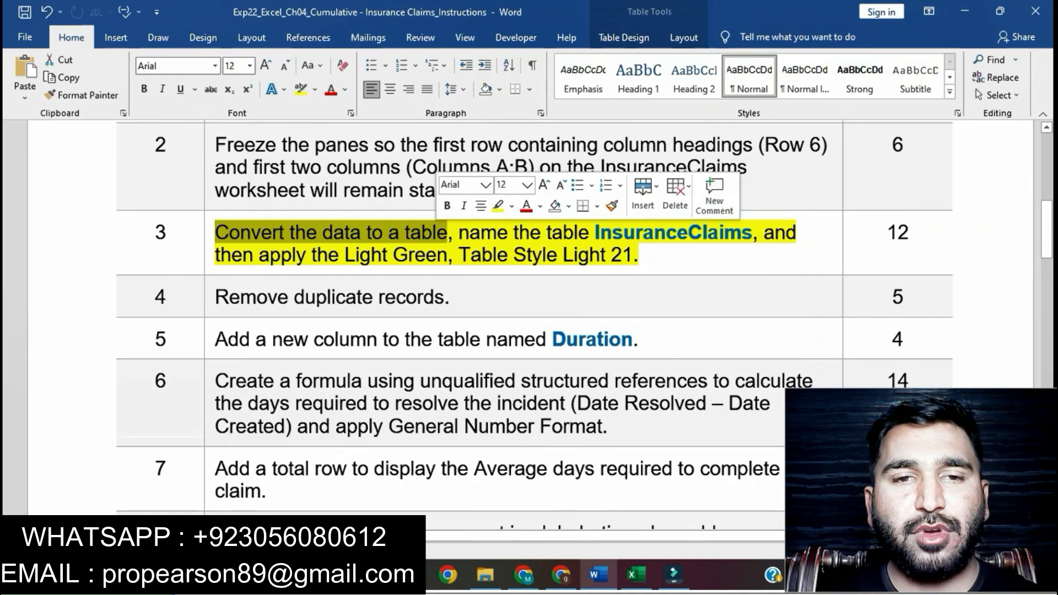
{"action": "left_click", "coordinate": [636, 575]}
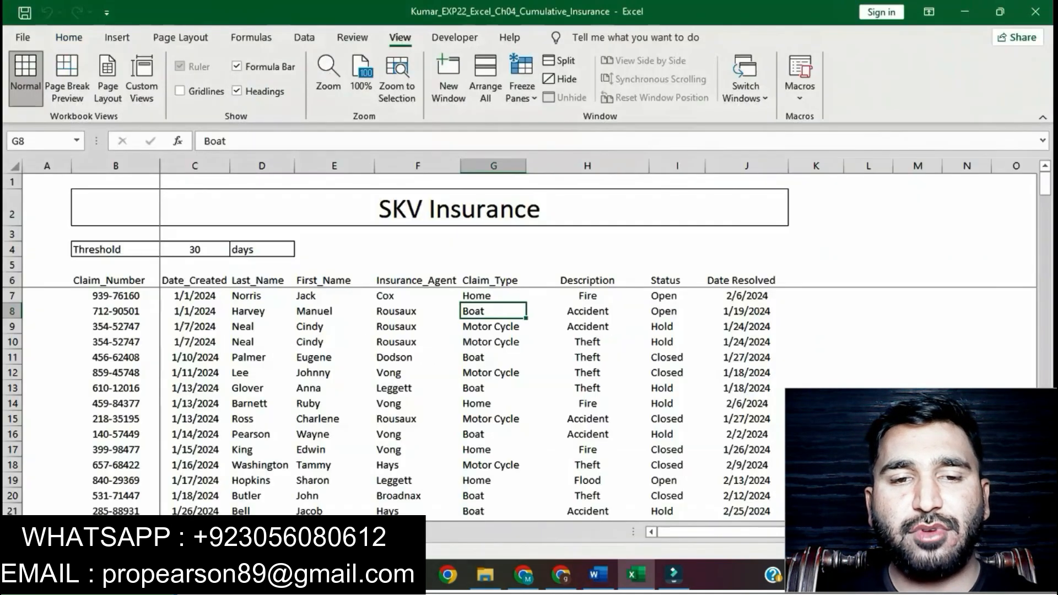
{"action": "left_click", "coordinate": [117, 37]}
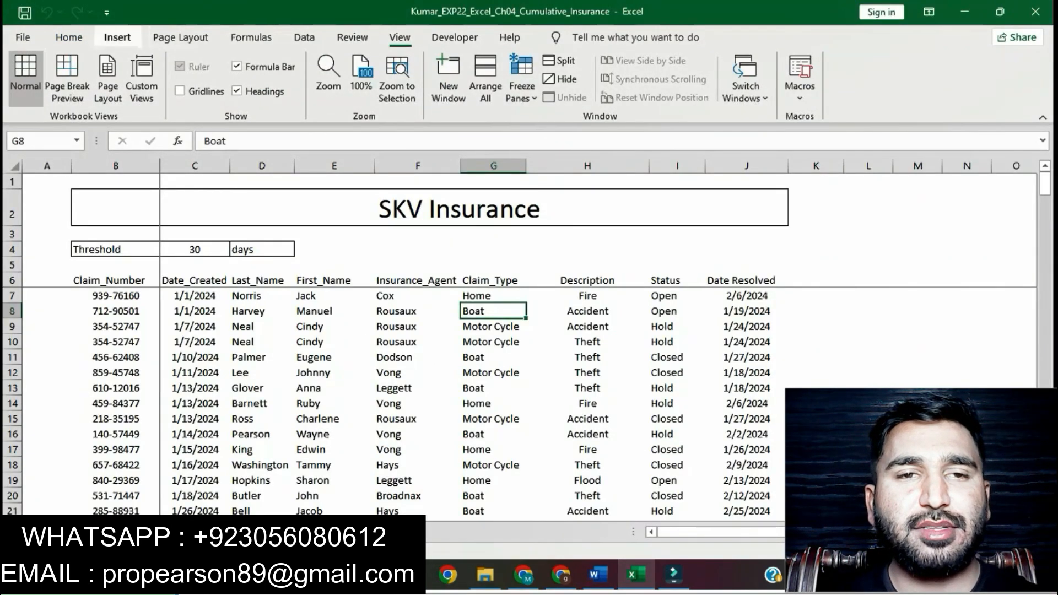
{"action": "left_click", "coordinate": [136, 77]}
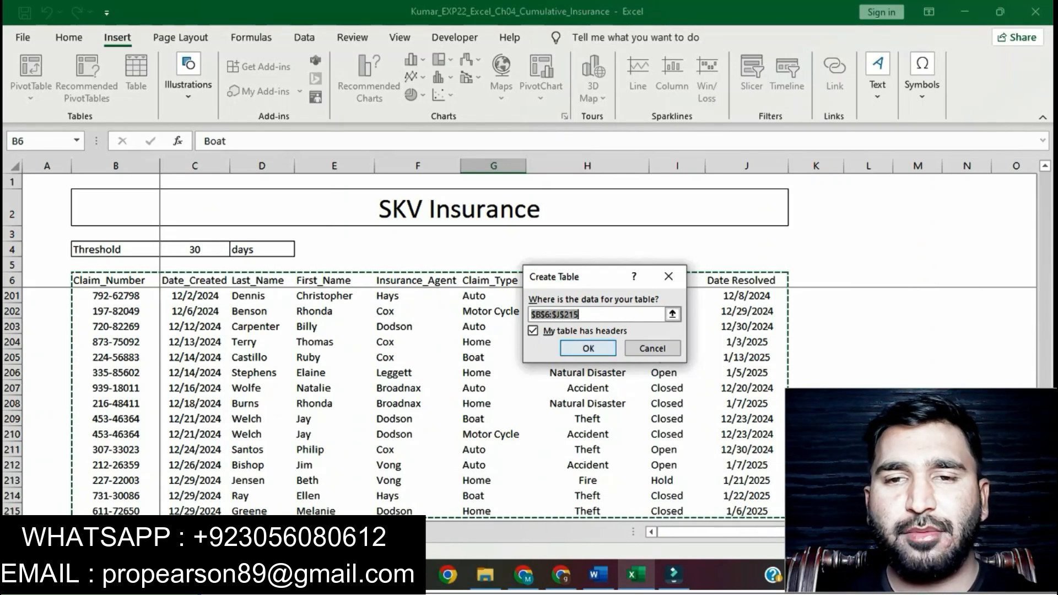
{"action": "key", "text": "Return"}
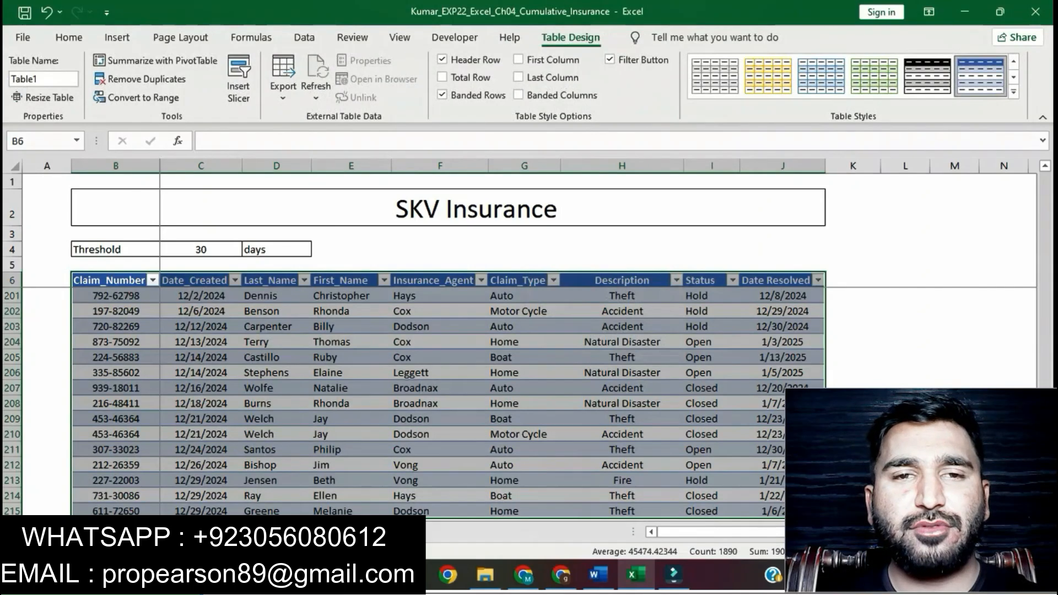
Copy the name InsuranceClaims from the step 3 instruction in Word and use it as the Excel table's name
{"action": "left_click", "coordinate": [599, 575]}
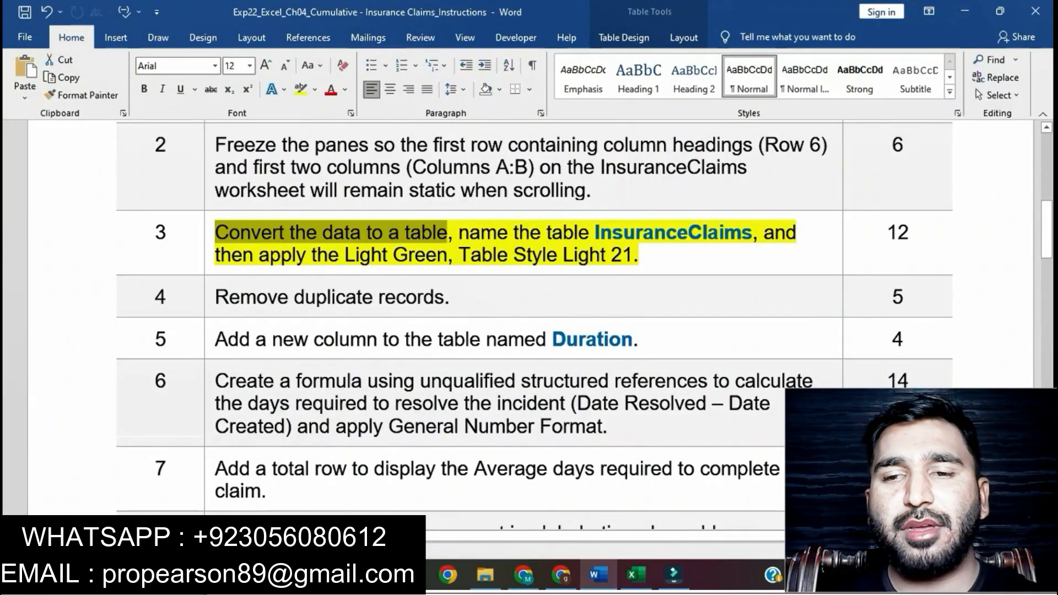
{"action": "left_click_drag", "start_coordinate": [595, 233], "coordinate": [753, 233]}
{"action": "key", "text": "ctrl+c"}
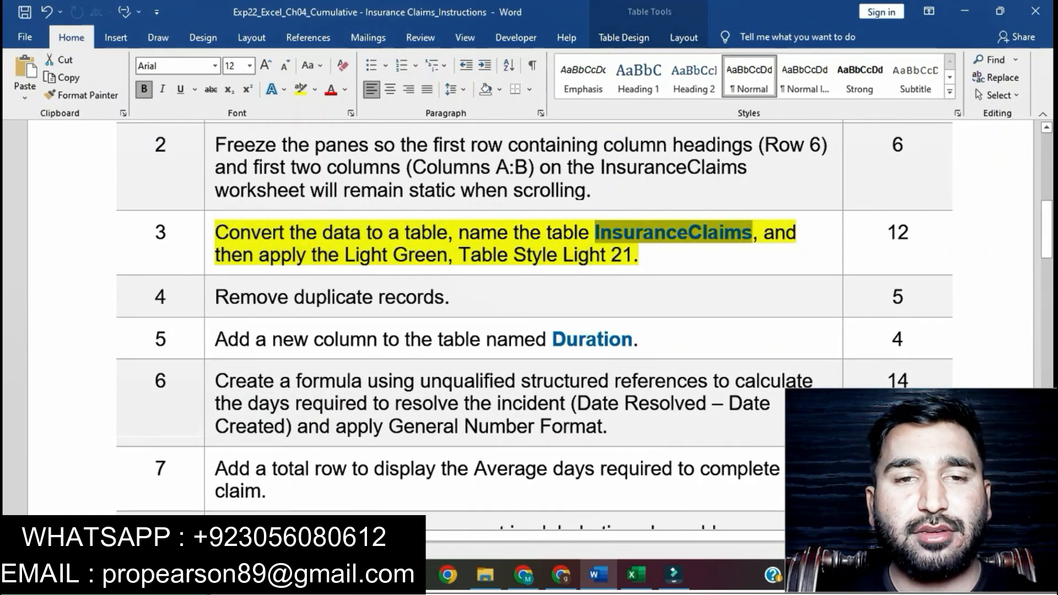
{"action": "key", "text": "ctrl+z"}
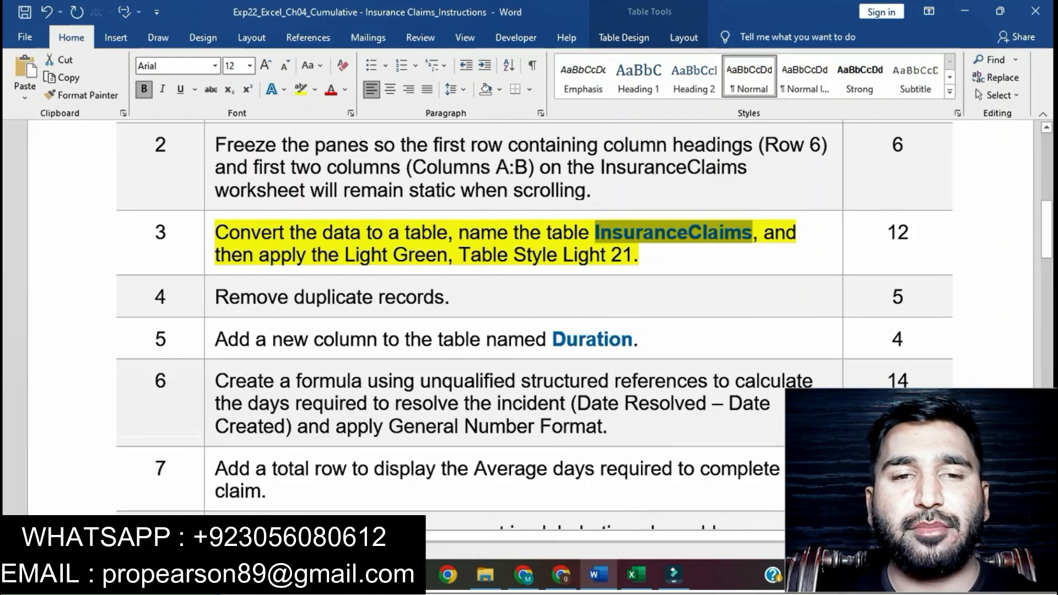
{"action": "key", "text": "alt+Tab"}
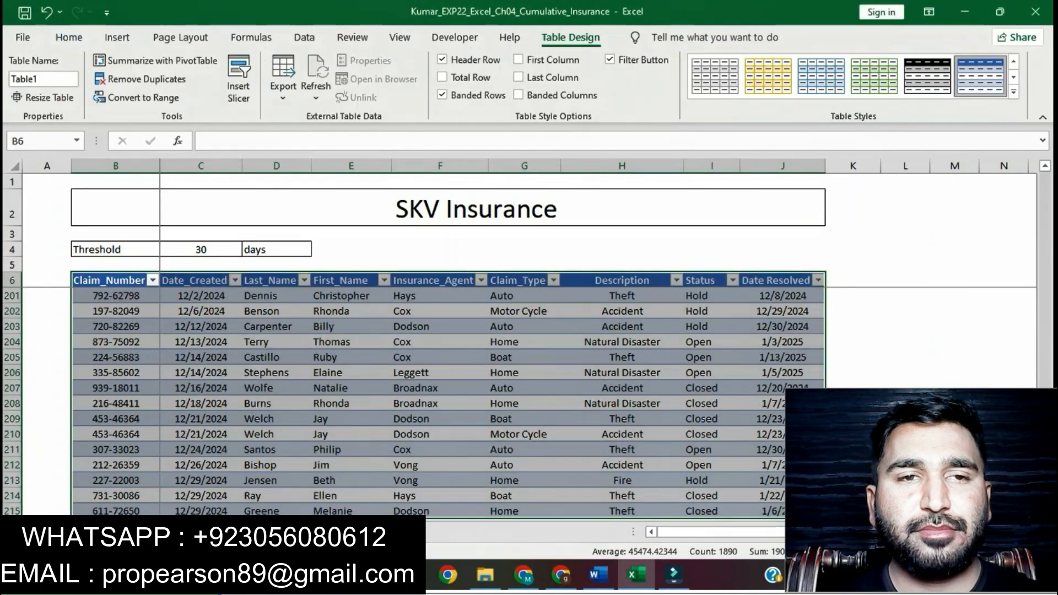
{"action": "left_click", "coordinate": [43, 79]}
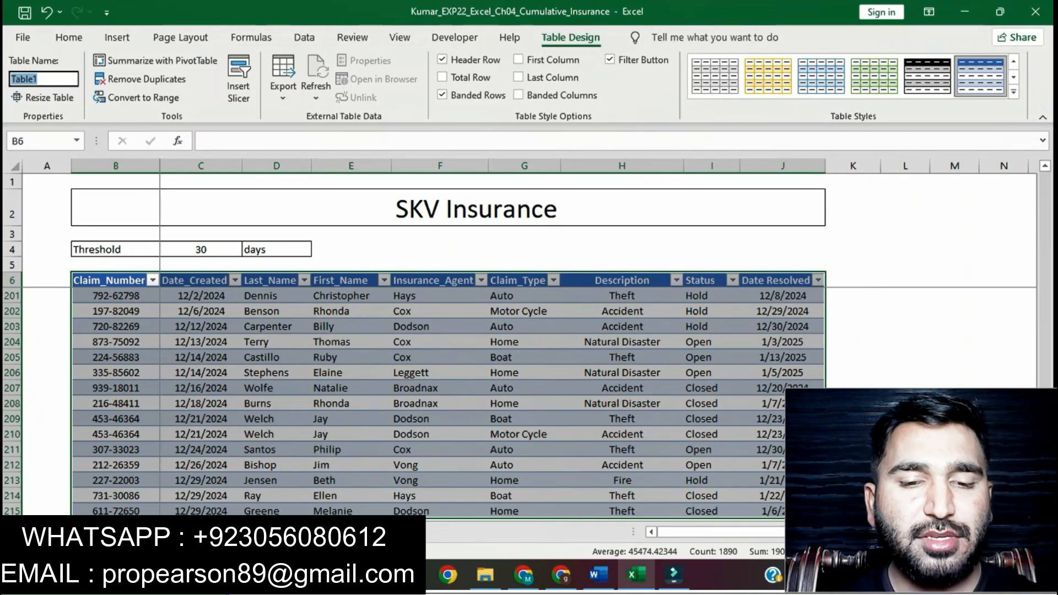
{"action": "key", "text": "ctrl+v"}
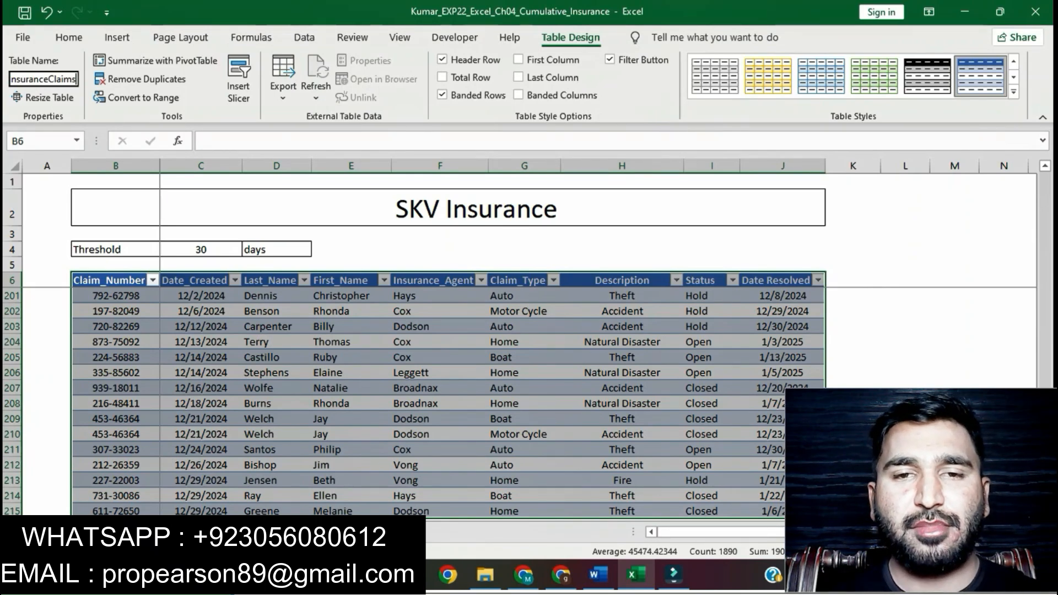
{"action": "key", "text": "Return"}
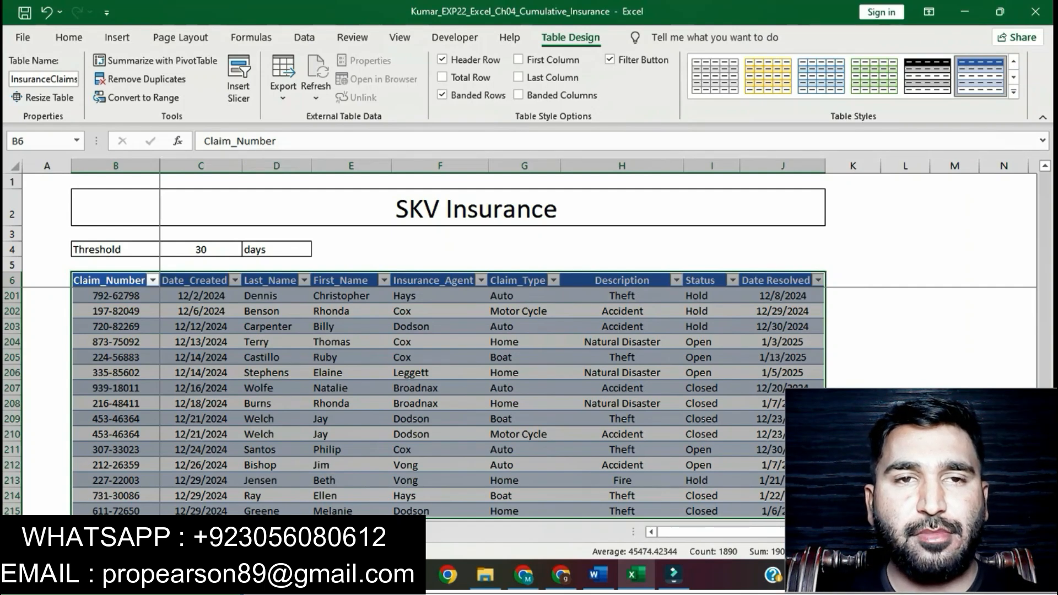
Check the style required by step 3 in Word, and apply Light Green, Table Style Light 21 to the Excel table
{"action": "left_click", "coordinate": [599, 575]}
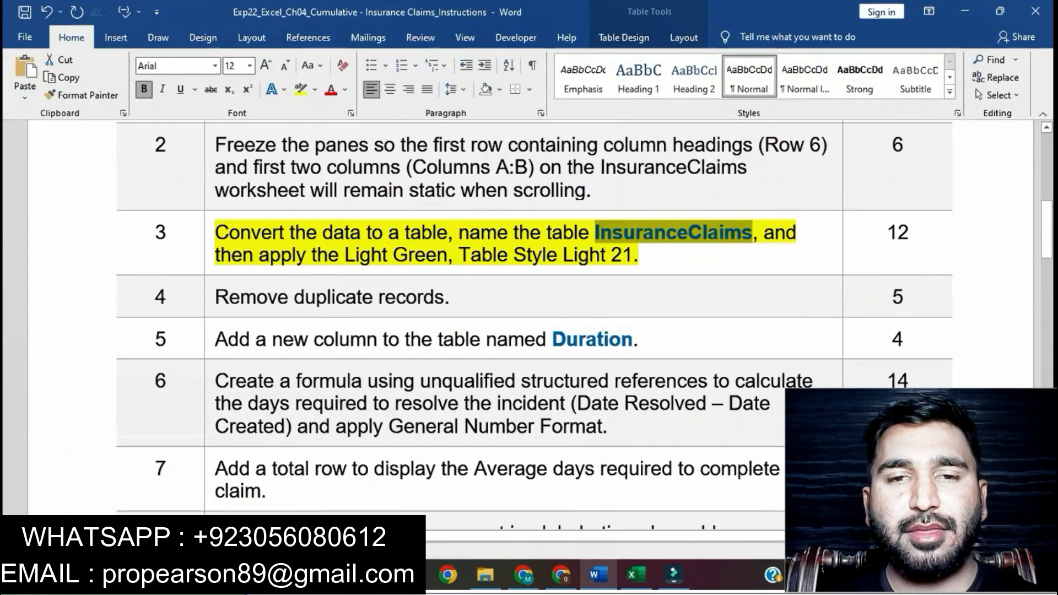
{"action": "left_click_drag", "start_coordinate": [765, 233], "coordinate": [768, 256]}
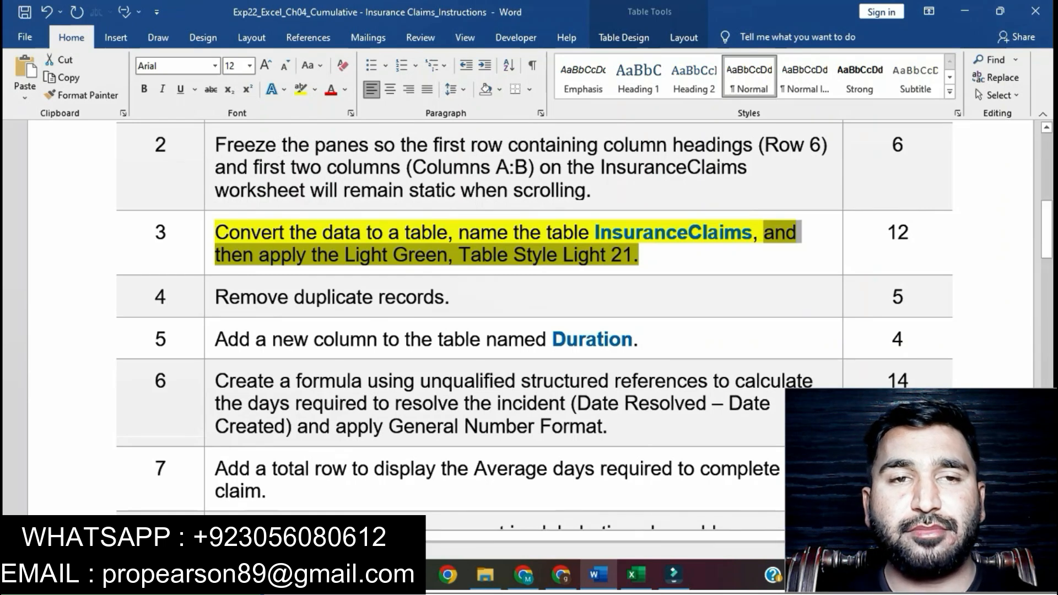
{"action": "left_click", "coordinate": [636, 575]}
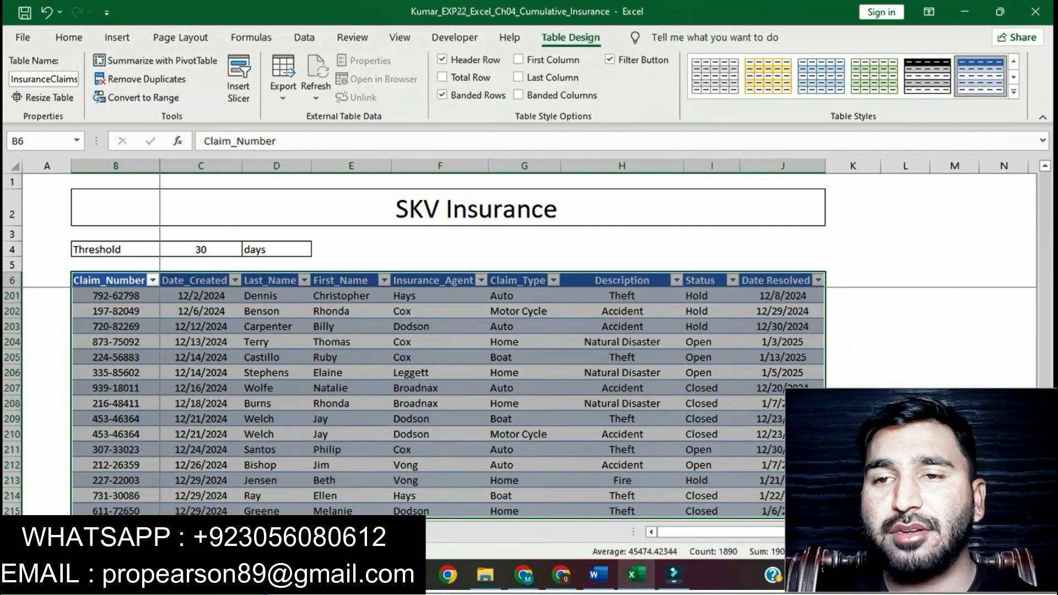
{"action": "left_click", "coordinate": [1014, 92]}
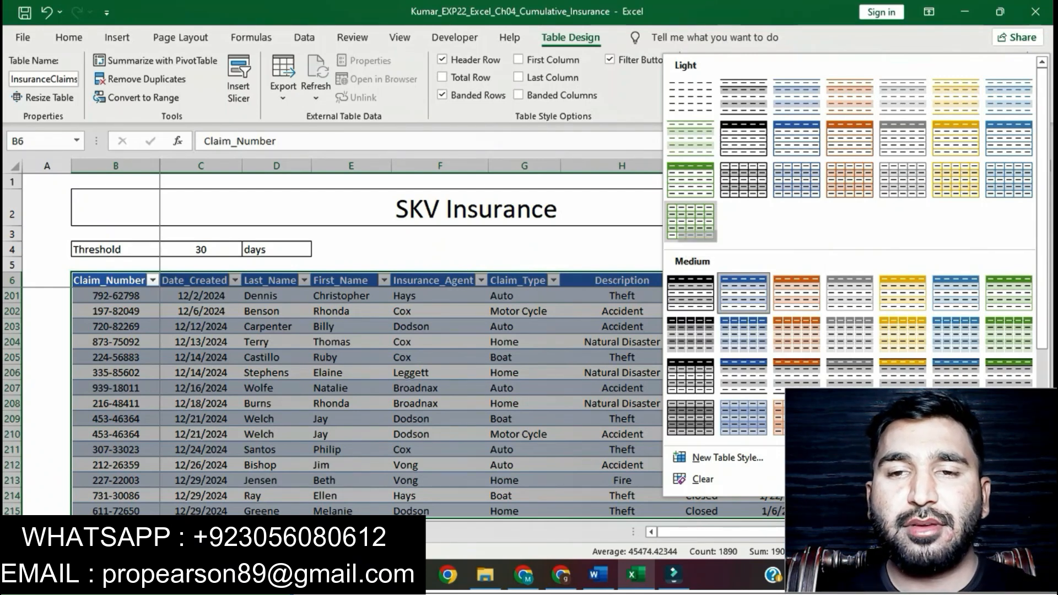
{"action": "left_click", "coordinate": [690, 221]}
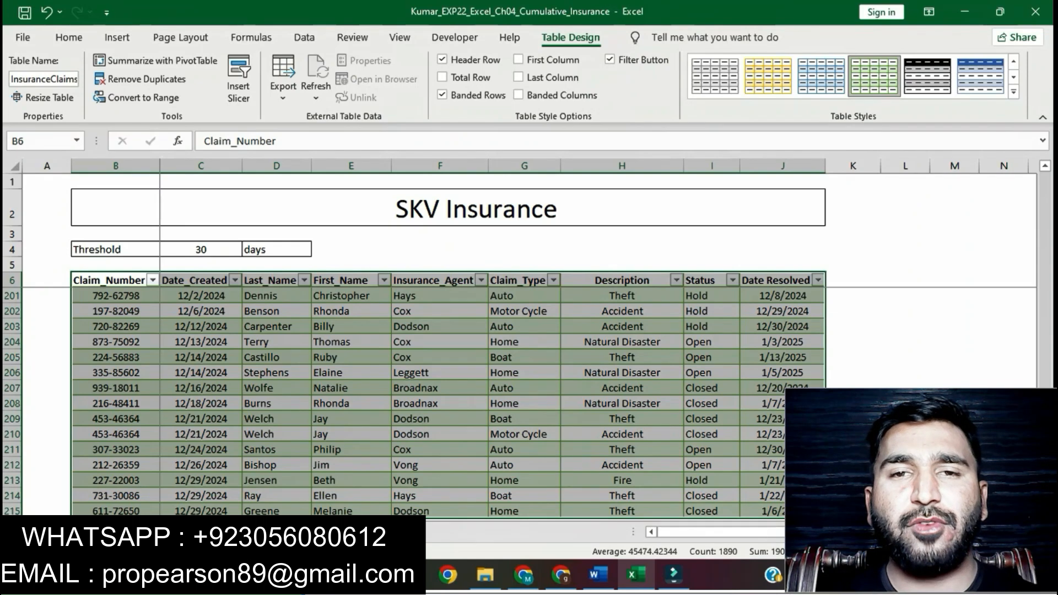
Return to the Word instructions and clear the yellow highlight from the step 3 instruction
{"action": "left_click", "coordinate": [598, 575]}
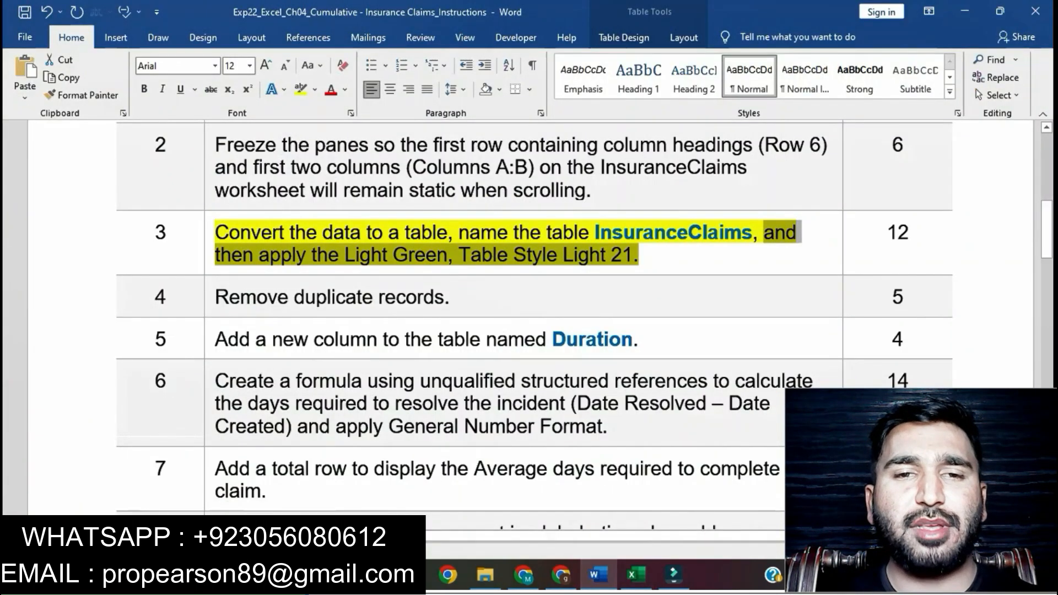
{"action": "left_click", "coordinate": [642, 255]}
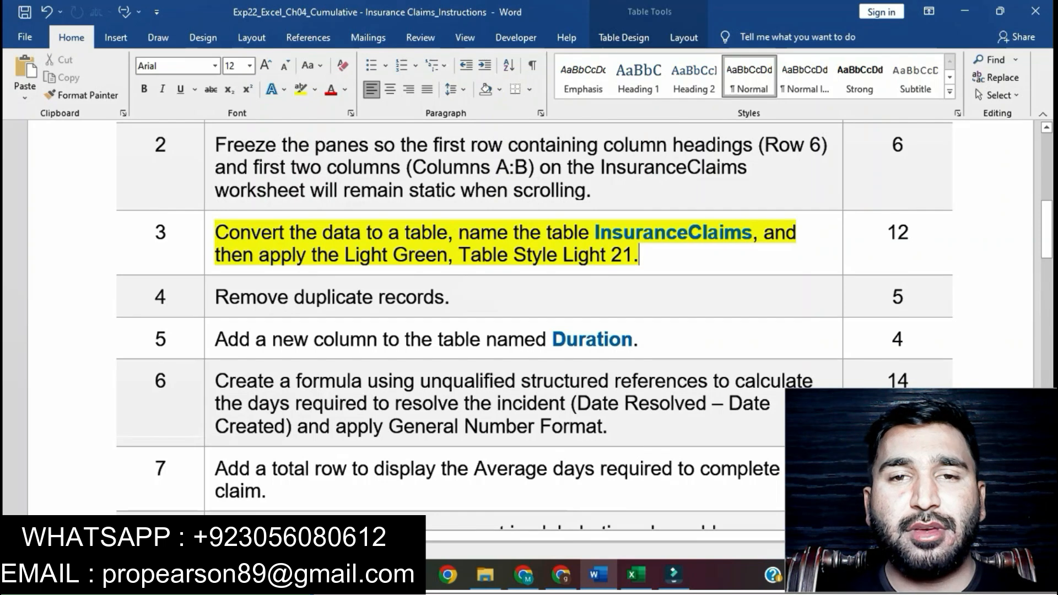
{"action": "left_click", "coordinate": [209, 241]}
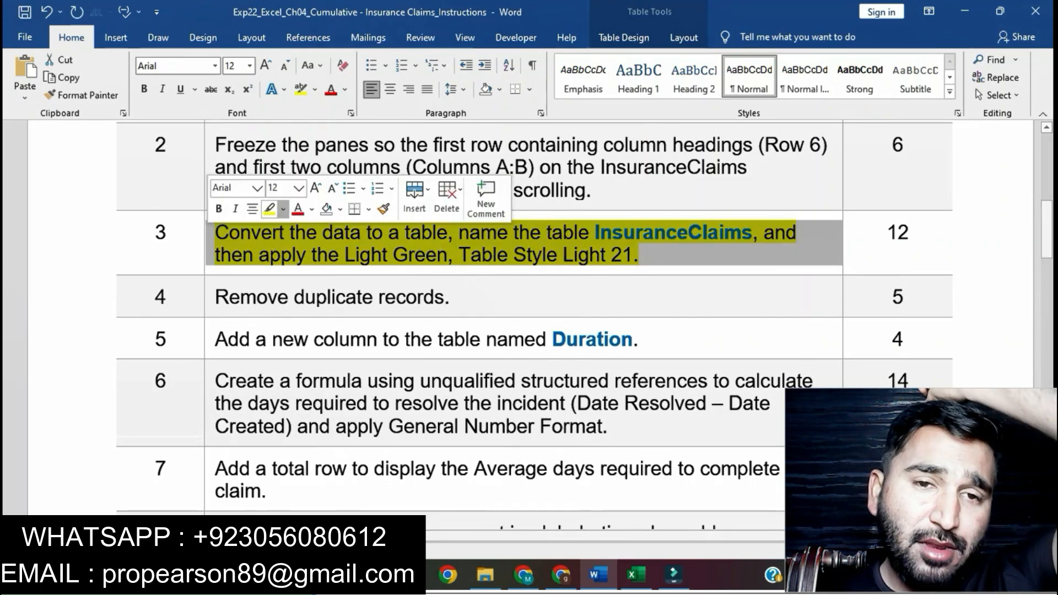
{"action": "left_click", "coordinate": [270, 209]}
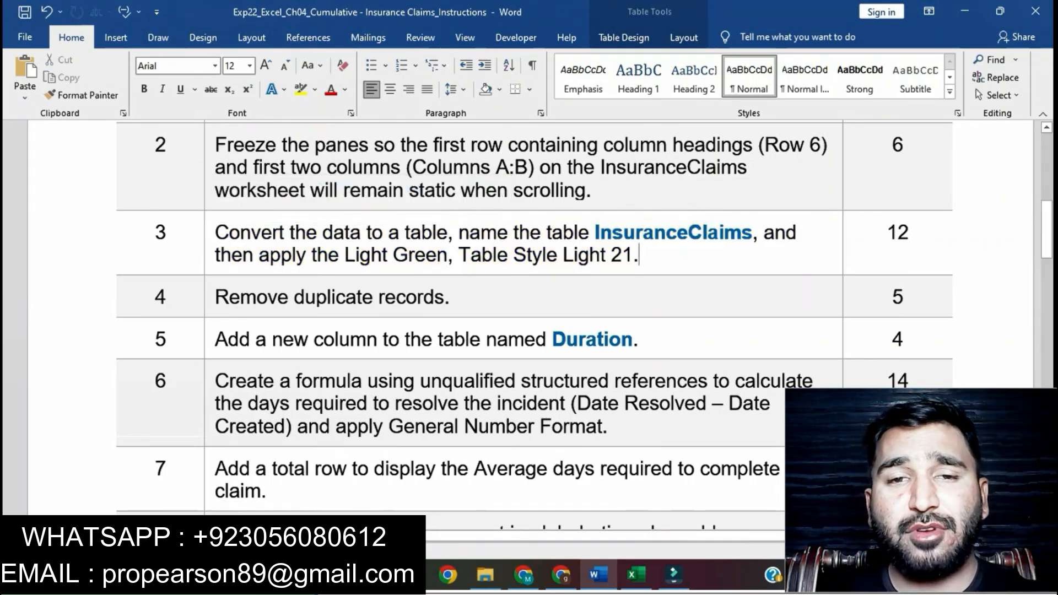
{"action": "left_click", "coordinate": [329, 254]}
Highlight the step 4 instruction about removing duplicate records in yellow
{"action": "scroll", "coordinate": [330, 255], "scroll_direction": "down", "scroll_amount": 3}
{"action": "left_click", "coordinate": [209, 223]}
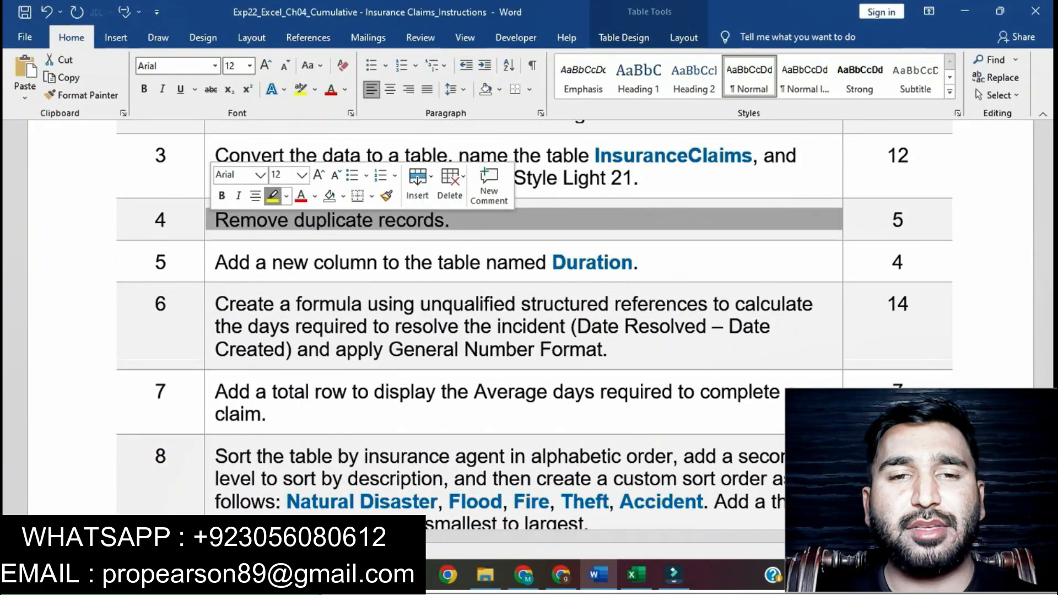
{"action": "left_click", "coordinate": [273, 195]}
{"action": "left_click", "coordinate": [316, 220]}
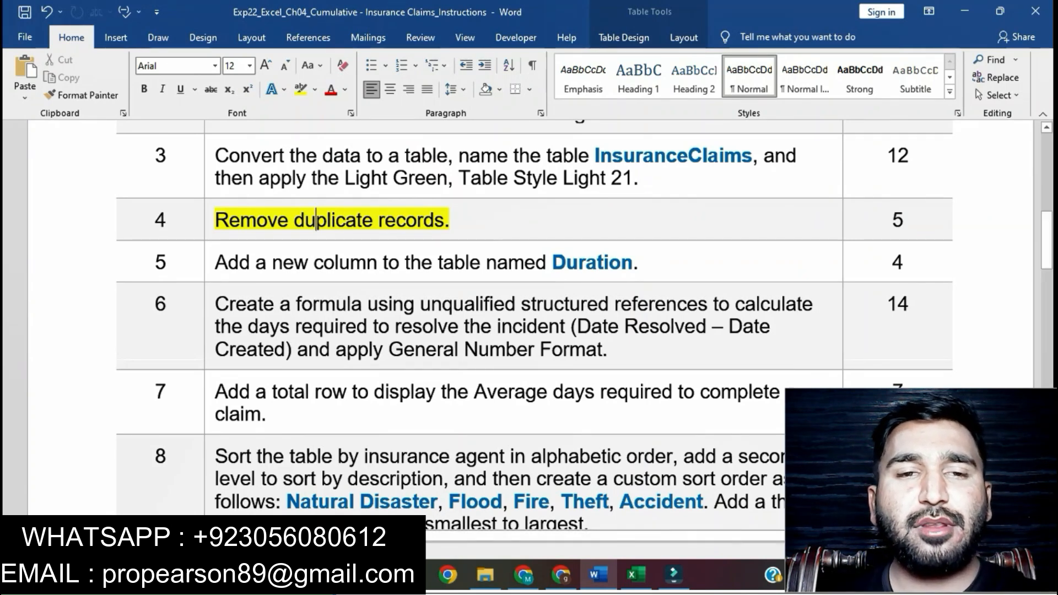
Switch to Excel and remove duplicate records from the InsuranceClaims table, comparing all columns
{"action": "left_click", "coordinate": [636, 575]}
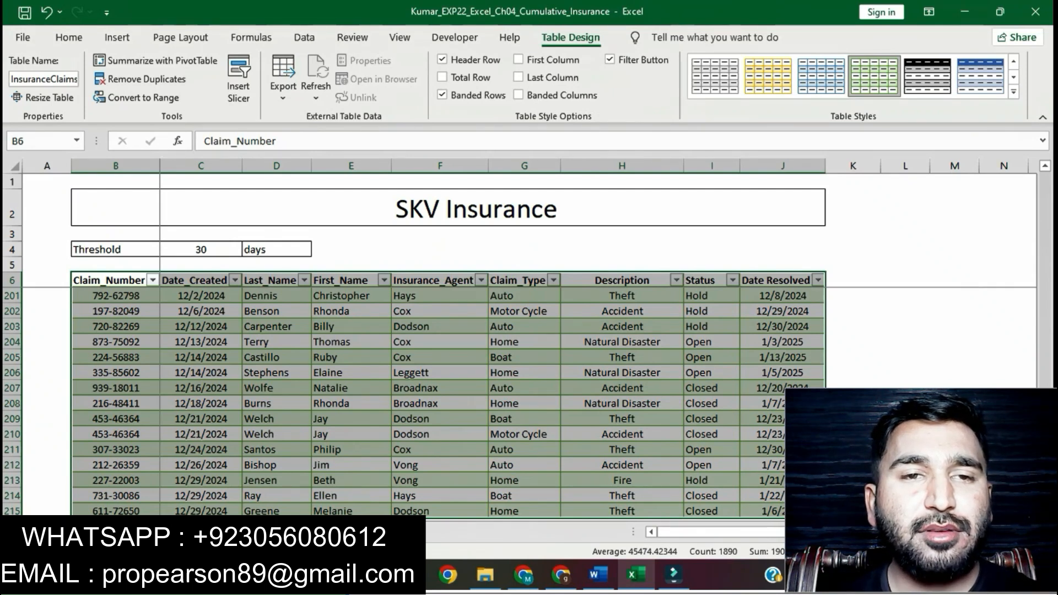
{"action": "left_click", "coordinate": [141, 78]}
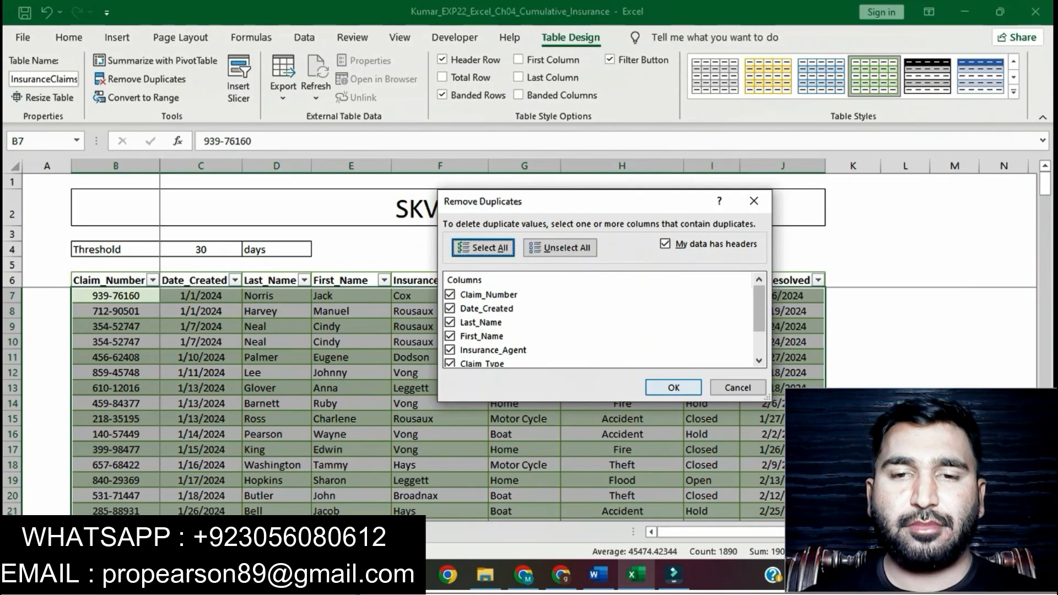
{"action": "left_click", "coordinate": [673, 388]}
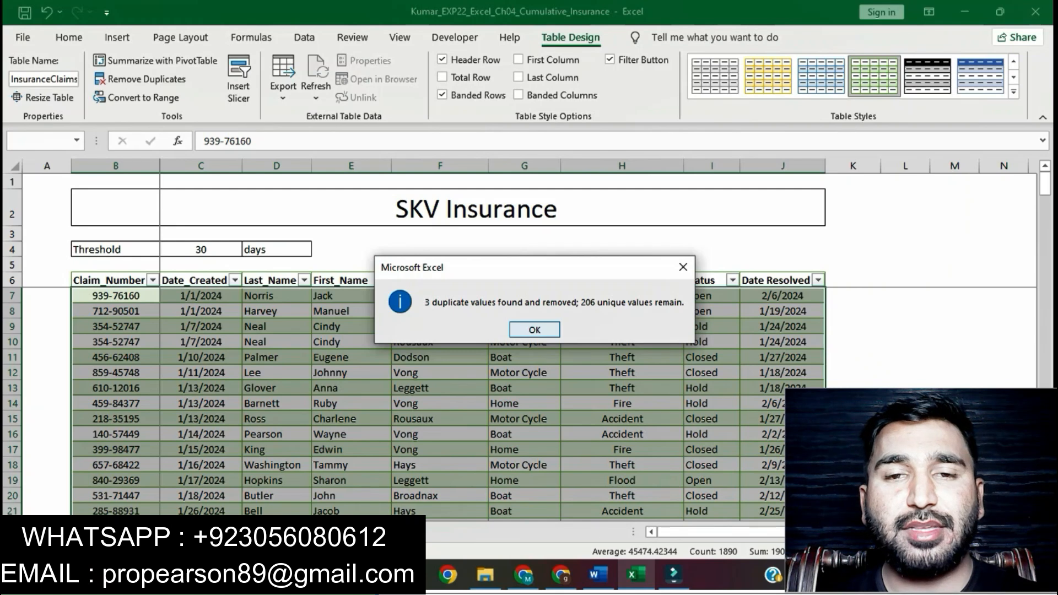
{"action": "key", "text": "Return"}
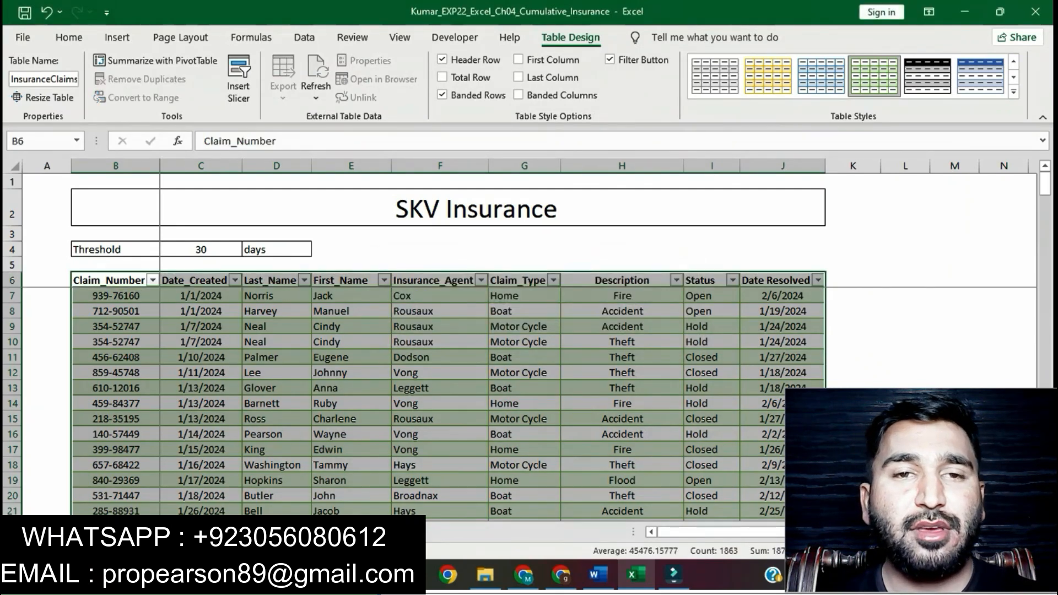
{"action": "scroll", "coordinate": [449, 404], "scroll_direction": "down", "scroll_amount": 20}
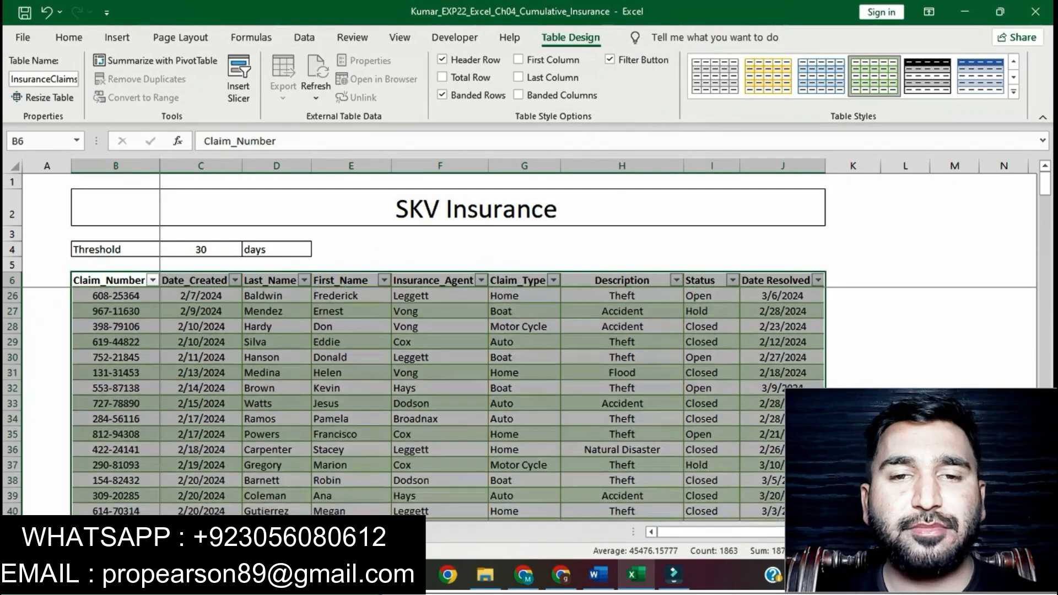
Look through the InsuranceClaims table down to its last record to check the rows after duplicate removal
{"action": "scroll", "coordinate": [449, 404], "scroll_direction": "down", "scroll_amount": 20}
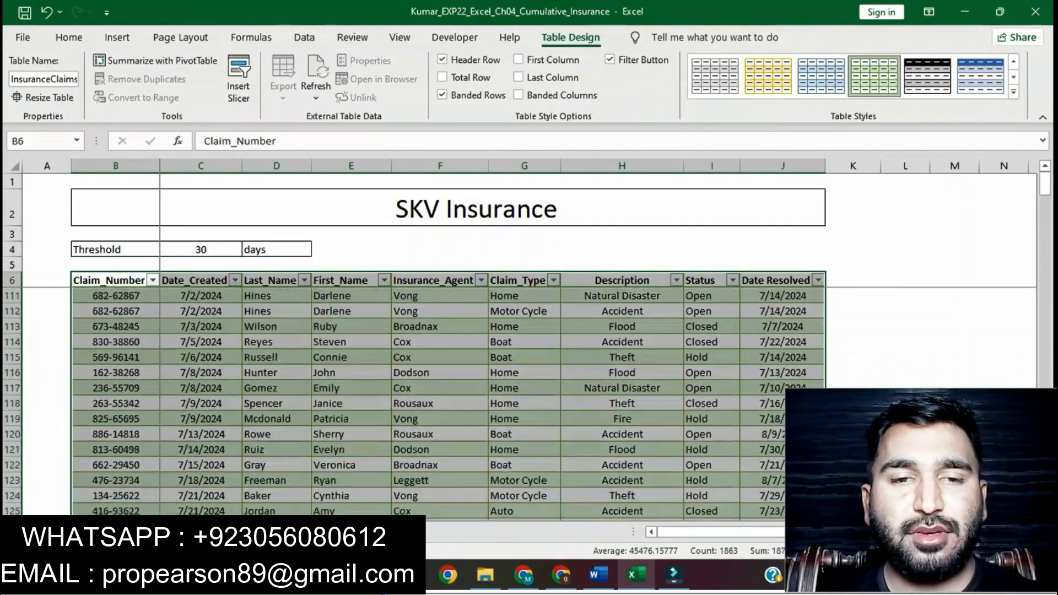
{"action": "scroll", "coordinate": [449, 404], "scroll_direction": "down", "scroll_amount": 13}
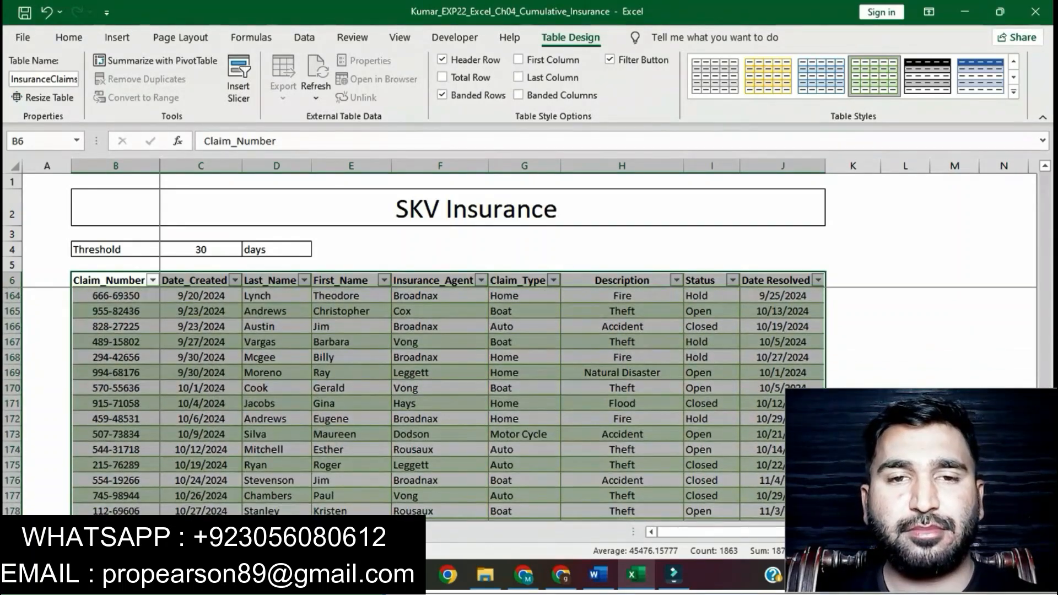
{"action": "scroll", "coordinate": [448, 404], "scroll_direction": "down", "scroll_amount": 8}
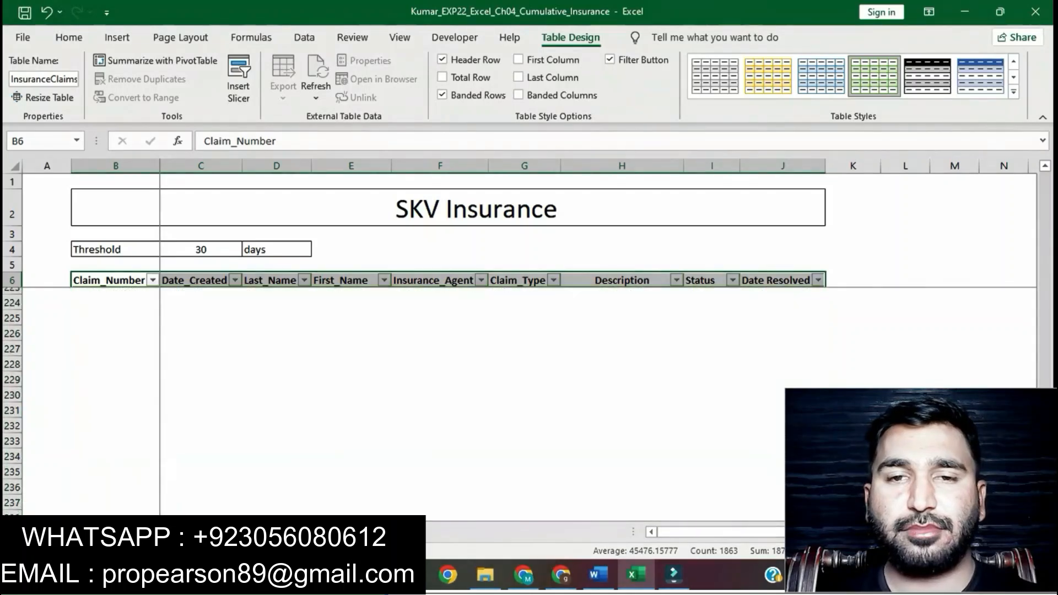
{"action": "scroll", "coordinate": [449, 404], "scroll_direction": "up", "scroll_amount": 7}
{"action": "left_click", "coordinate": [524, 388]}
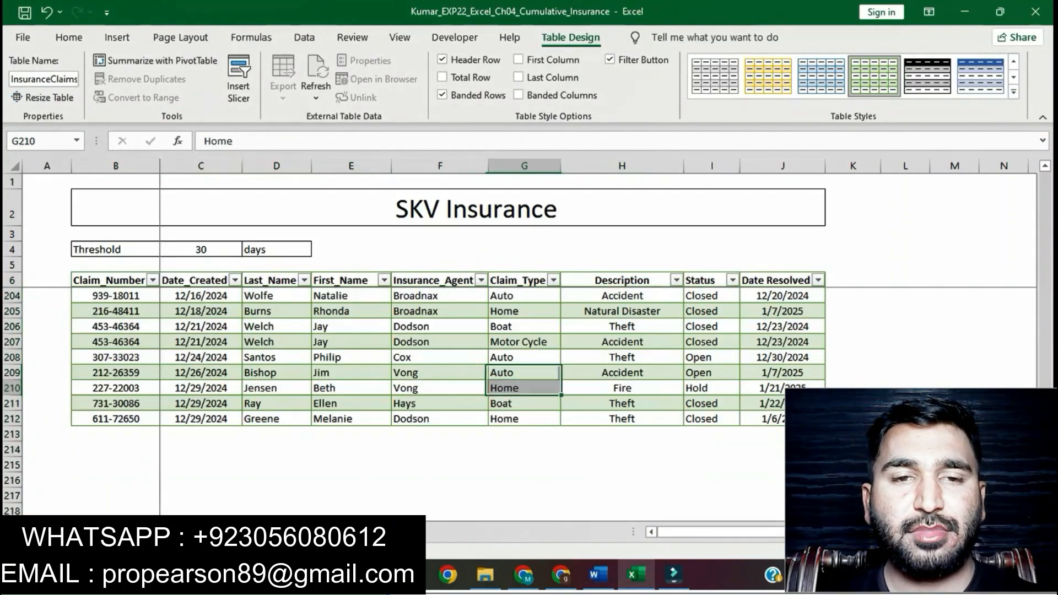
{"action": "scroll", "coordinate": [525, 388], "scroll_direction": "up", "scroll_amount": 20}
{"action": "scroll", "coordinate": [525, 388], "scroll_direction": "up", "scroll_amount": 20}
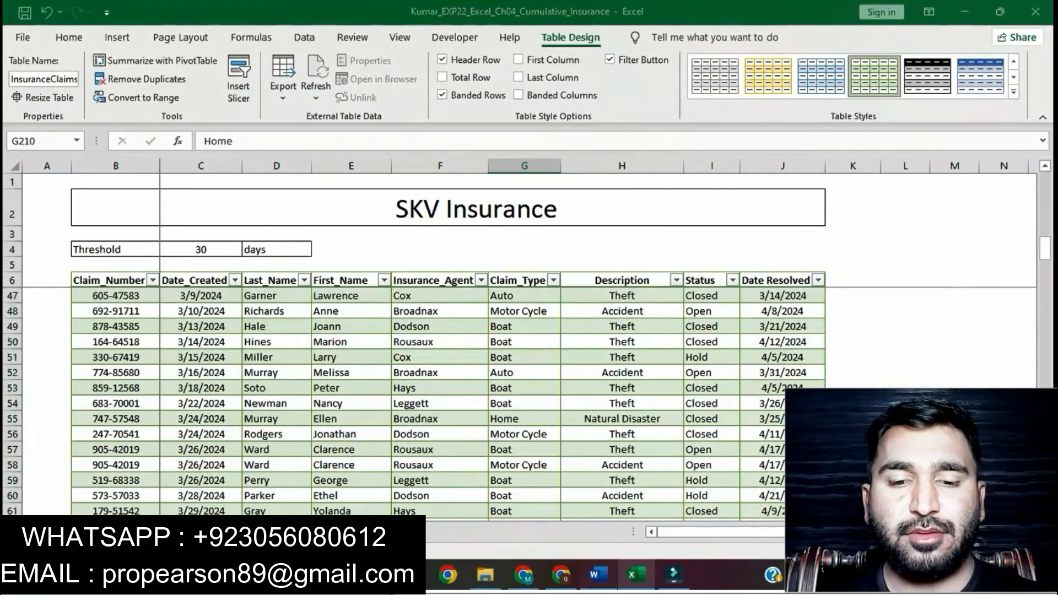
Switch to the Word instructions and clear the yellow highlight from the step 4 instruction
{"action": "key", "text": "alt+Tab"}
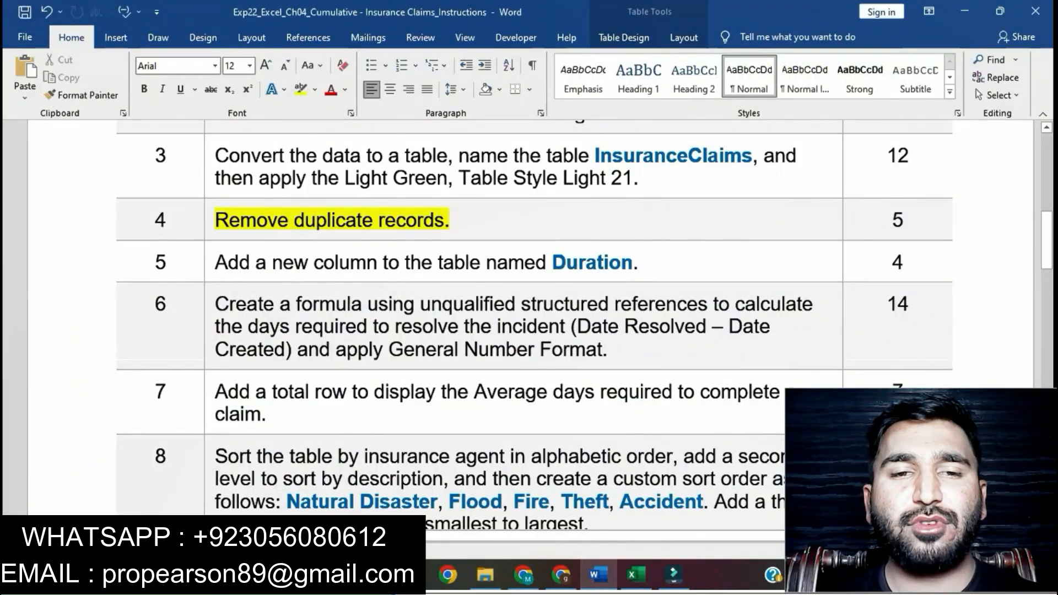
{"action": "left_click", "coordinate": [210, 221]}
{"action": "left_click", "coordinate": [271, 196]}
{"action": "left_click", "coordinate": [485, 221]}
Highlight the step 5 instruction about adding a new column in yellow and select the column name Duration in it
{"action": "left_click", "coordinate": [211, 259]}
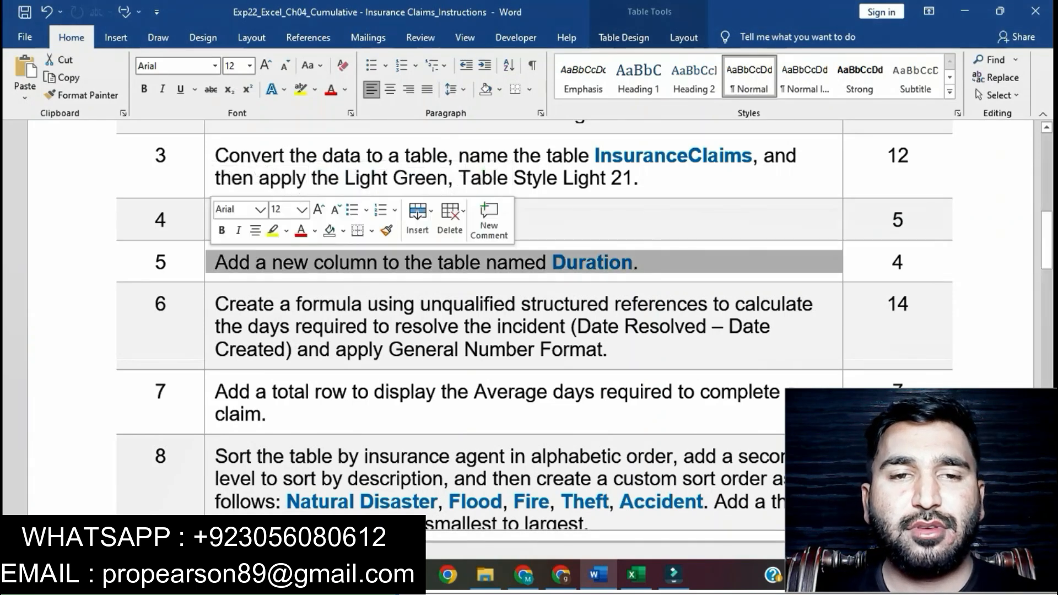
{"action": "left_click", "coordinate": [273, 231]}
{"action": "left_click", "coordinate": [659, 262]}
{"action": "left_click", "coordinate": [295, 263]}
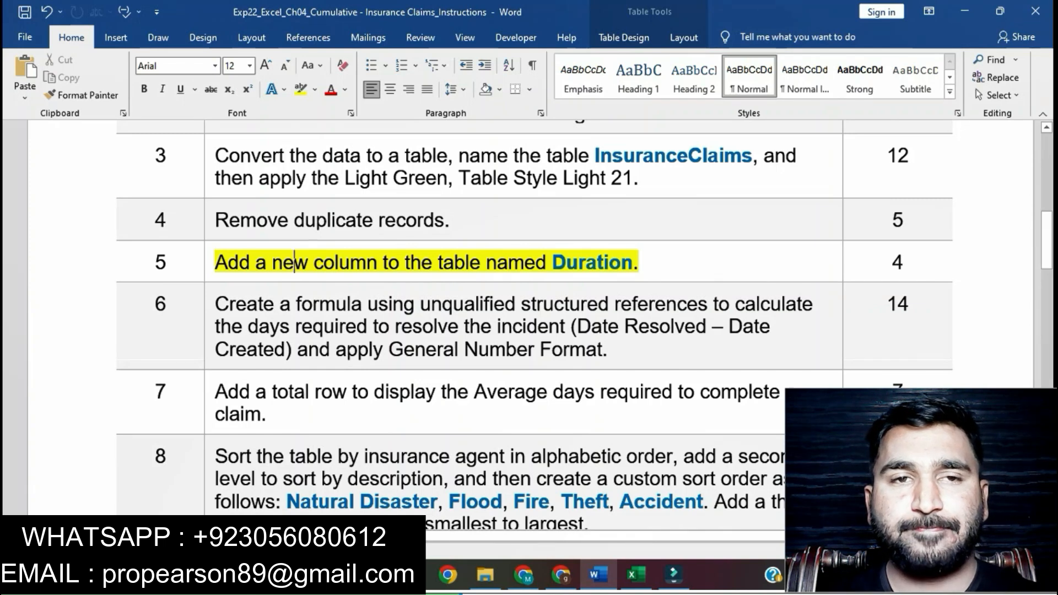
{"action": "left_click_drag", "start_coordinate": [552, 264], "coordinate": [633, 263]}
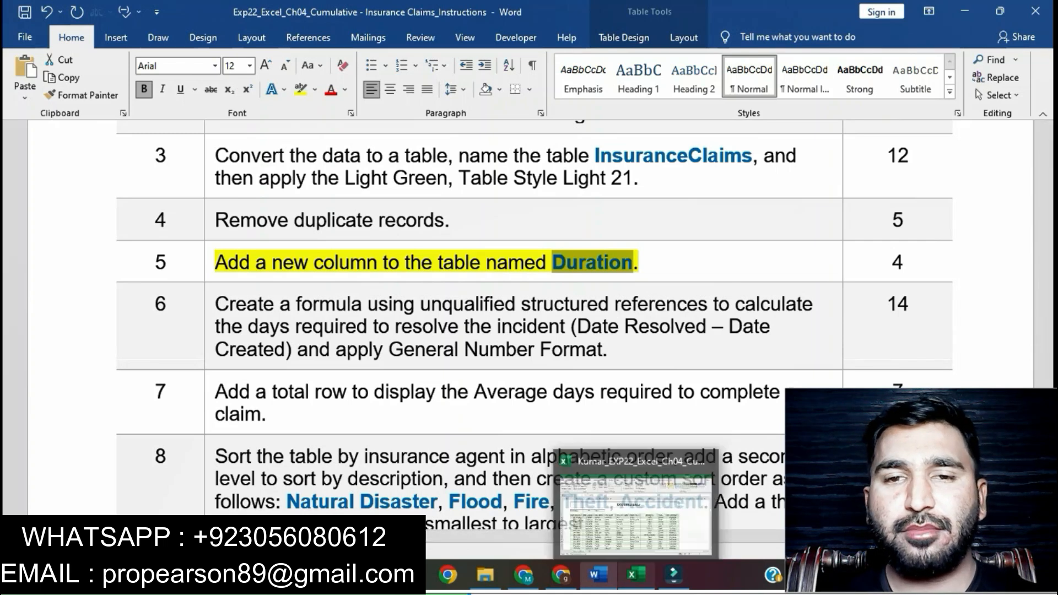
Switch to Excel and add a new column named Duration to the table by entering the heading in K6
{"action": "left_click", "coordinate": [633, 575]}
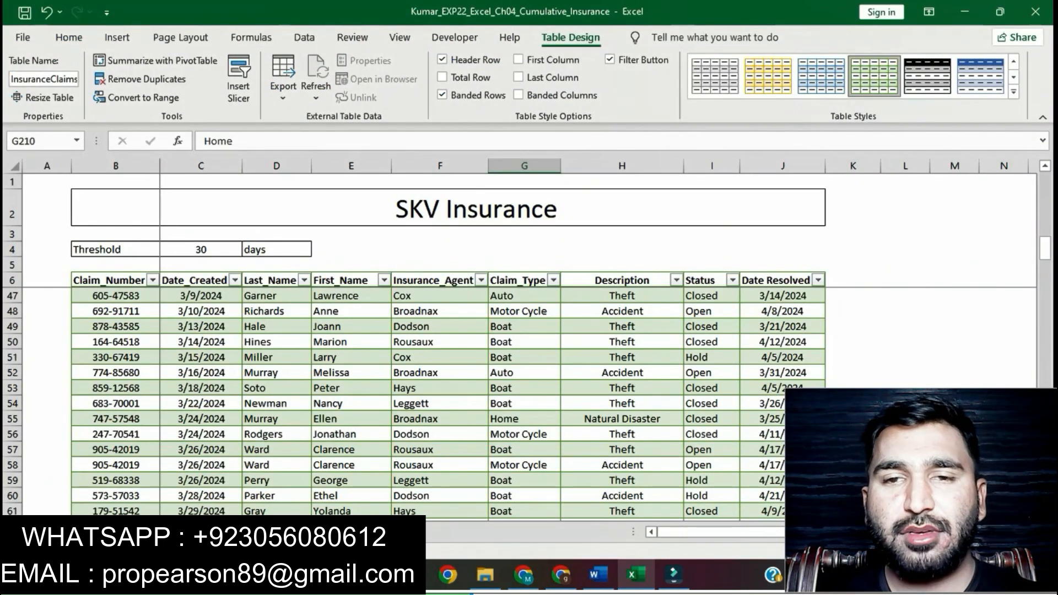
{"action": "left_click", "coordinate": [853, 280]}
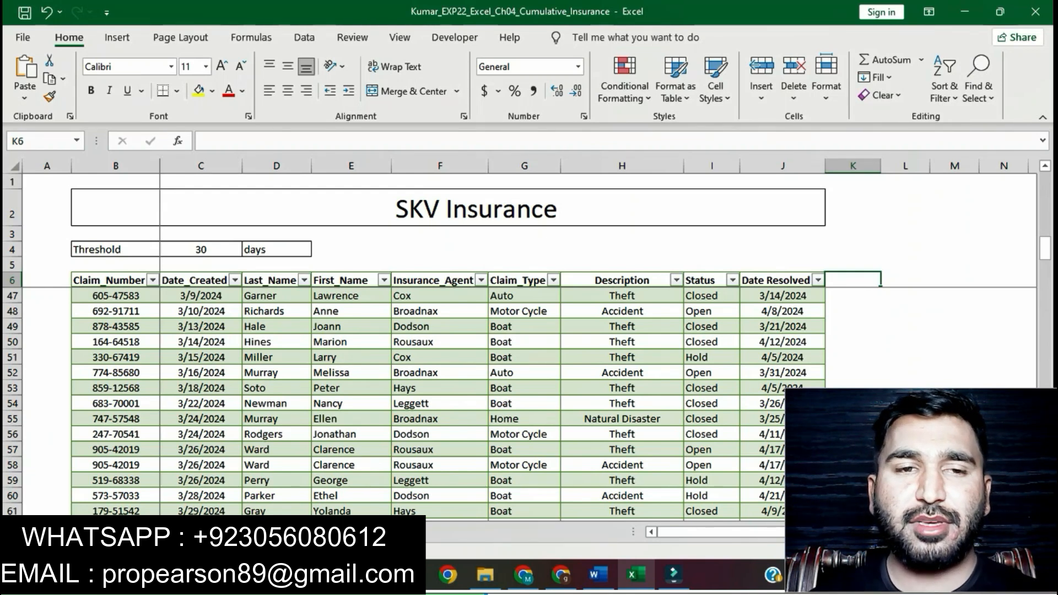
{"action": "left_click", "coordinate": [205, 142]}
{"action": "type", "text": "Duration"}
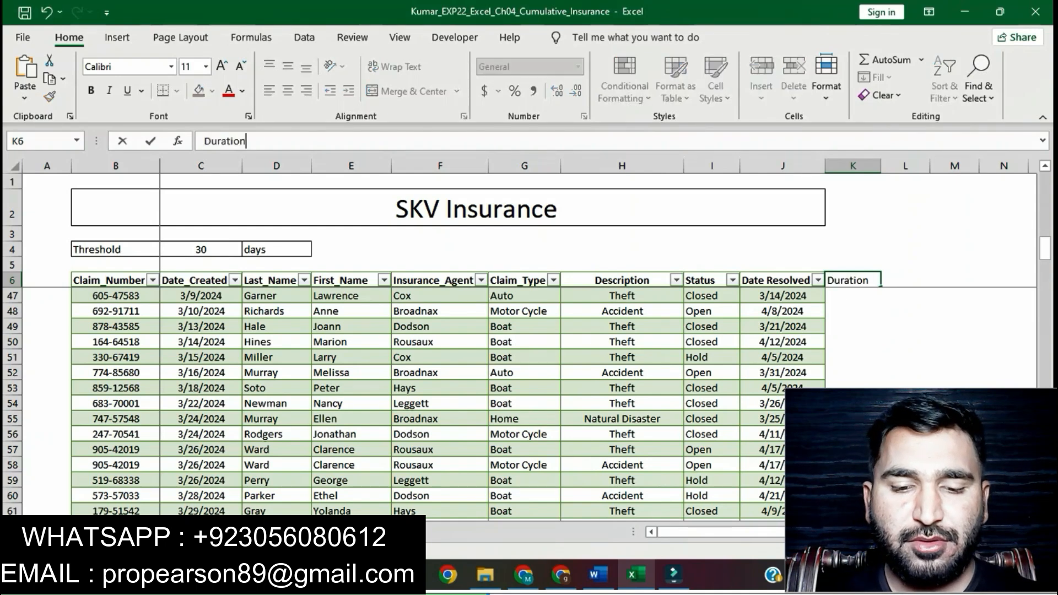
{"action": "key", "text": "Return"}
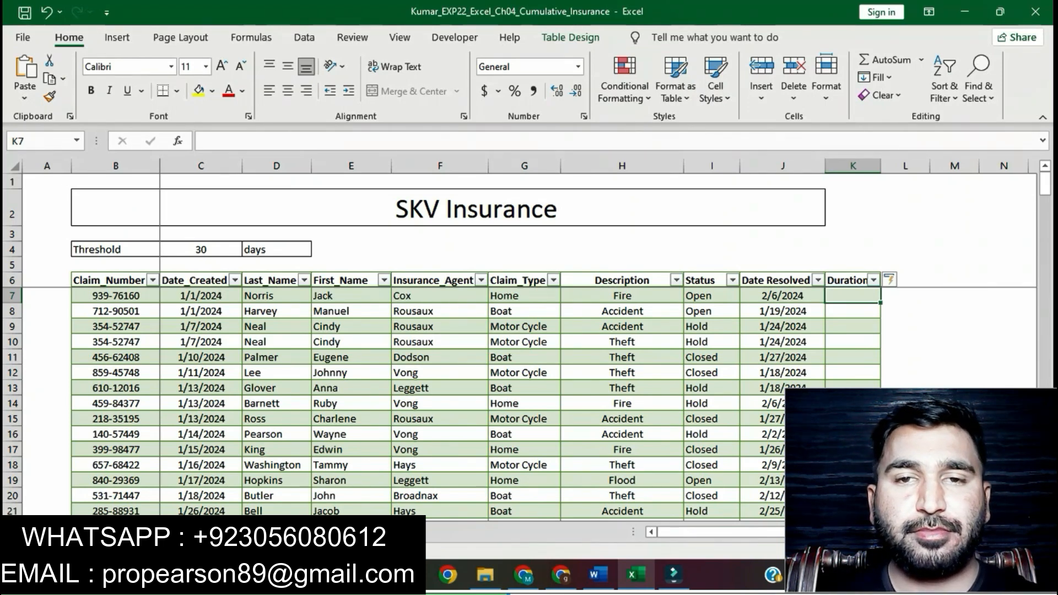
Return to the Word instructions and clear the yellow highlight from the step 5 instruction
{"action": "mouse_move", "coordinate": [598, 575]}
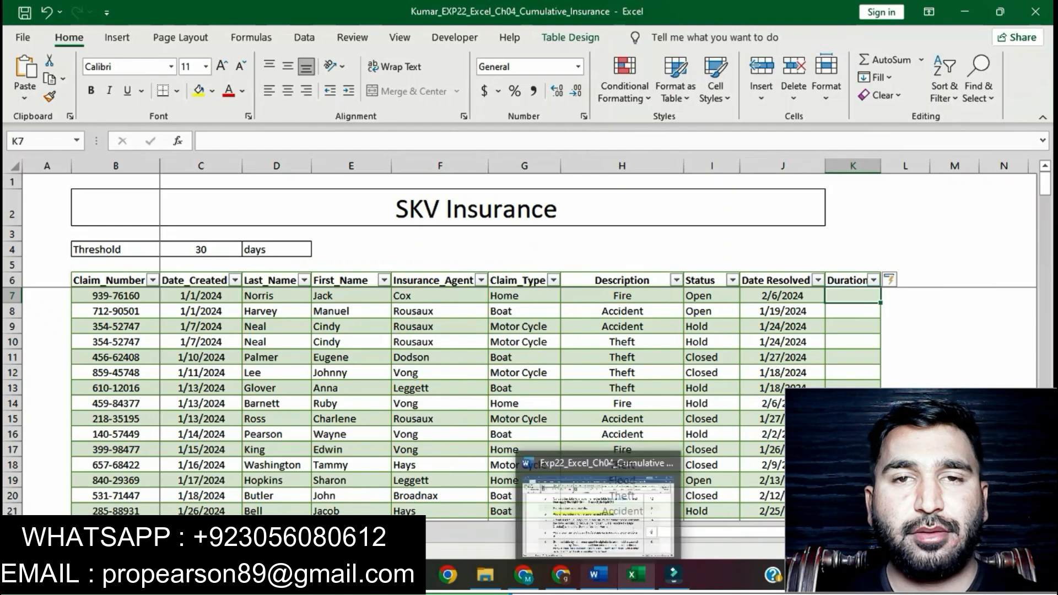
{"action": "left_click", "coordinate": [598, 496]}
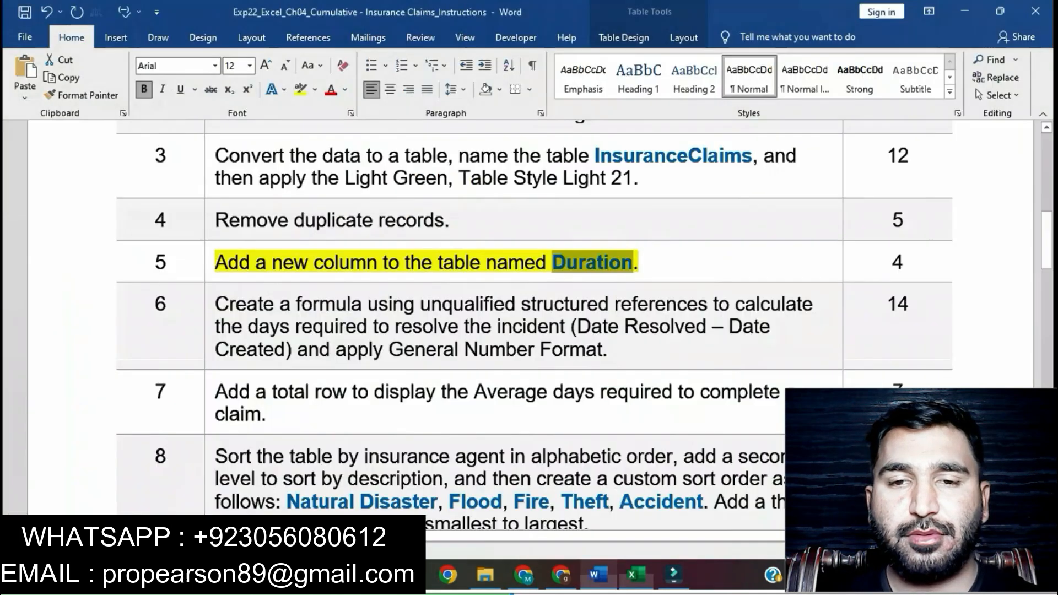
{"action": "left_click", "coordinate": [579, 262]}
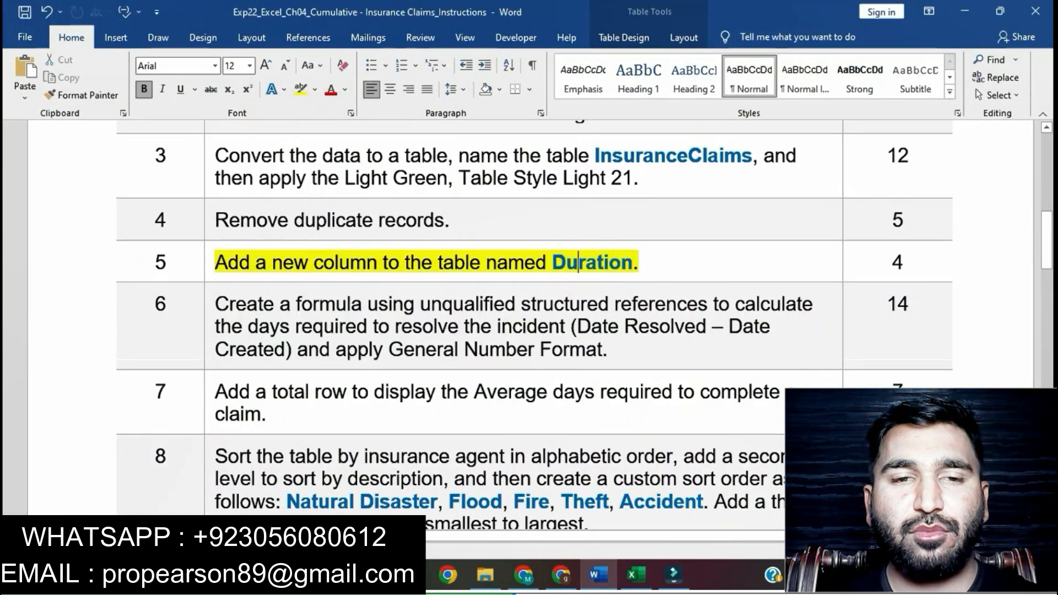
{"action": "triple_click", "coordinate": [579, 263]}
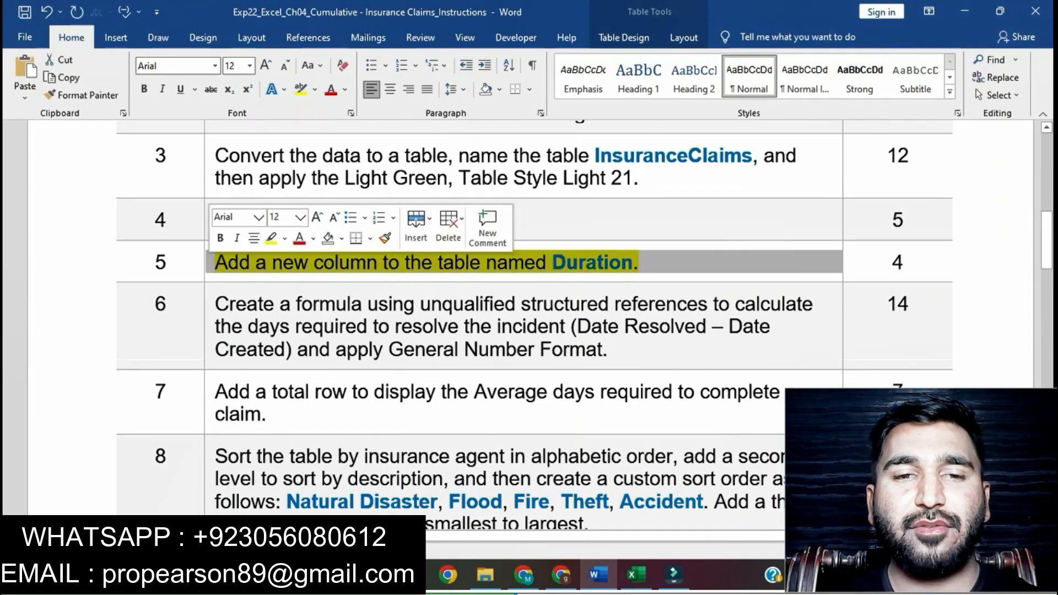
{"action": "left_click", "coordinate": [271, 238]}
Highlight the step 6 instruction in yellow and select its part about the structured-reference formula
{"action": "scroll", "coordinate": [313, 204], "scroll_direction": "down", "scroll_amount": 2}
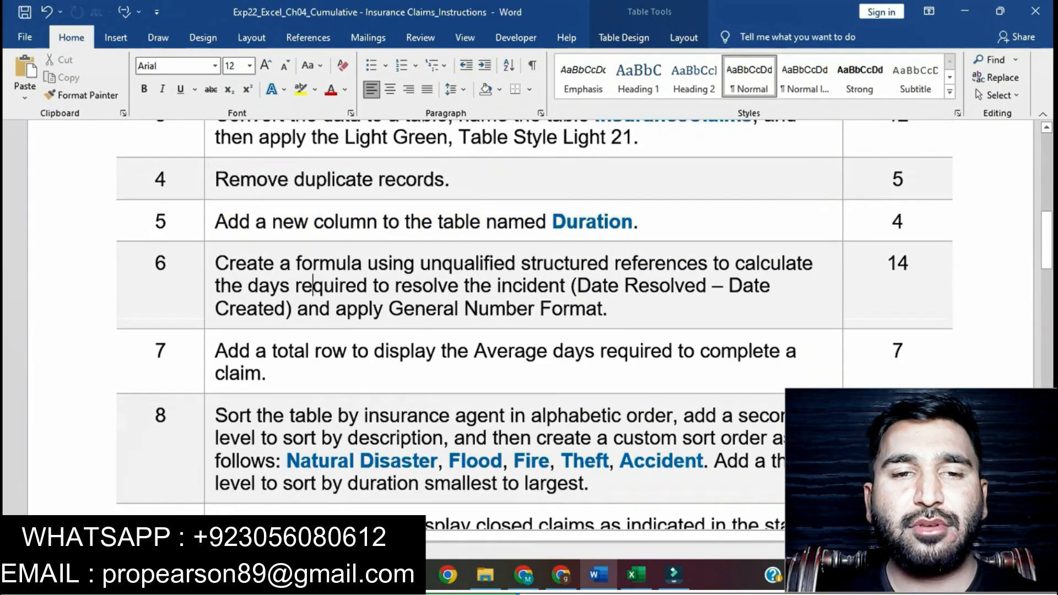
{"action": "triple_click", "coordinate": [313, 204]}
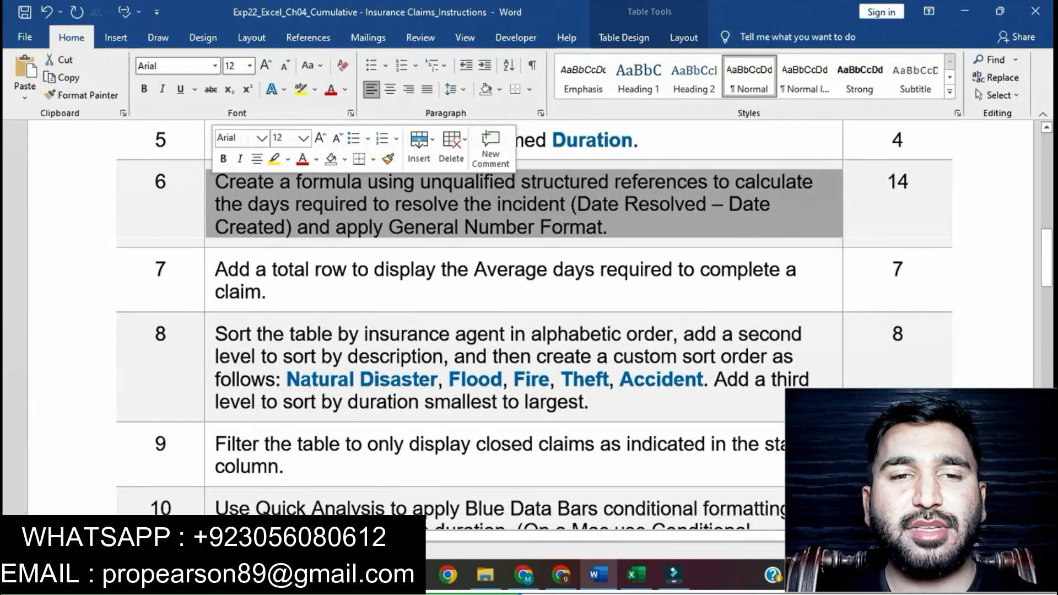
{"action": "left_click", "coordinate": [274, 159]}
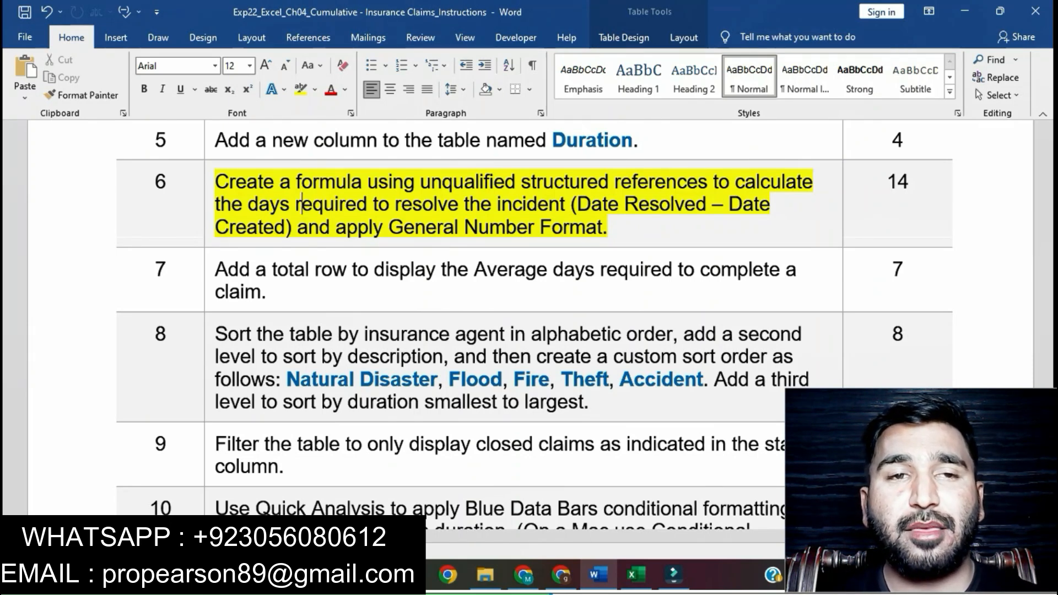
{"action": "left_click_drag", "start_coordinate": [216, 183], "coordinate": [296, 228]}
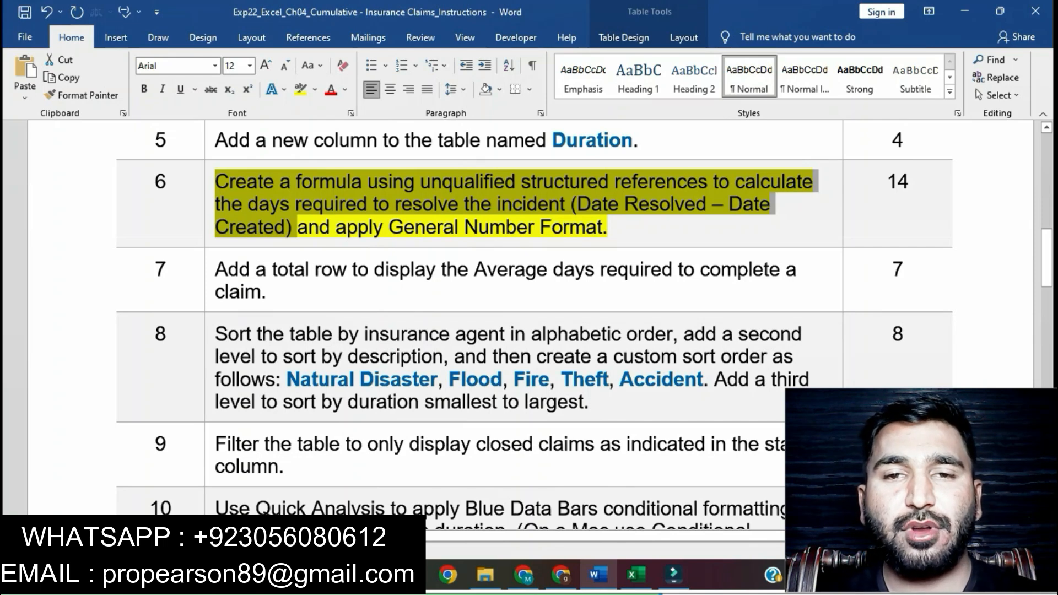
Switch to Excel and enter the formula =[@[Date Resolved]]-[@[Date_Created]] in K7 of the Duration column
{"action": "key", "text": "alt+Tab"}
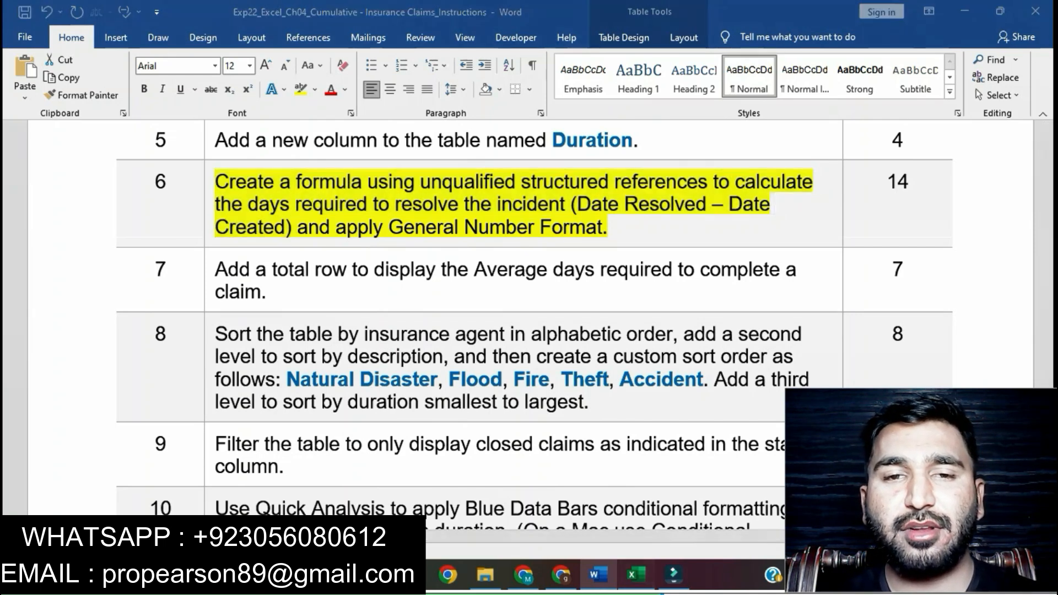
{"action": "type", "text": "="}
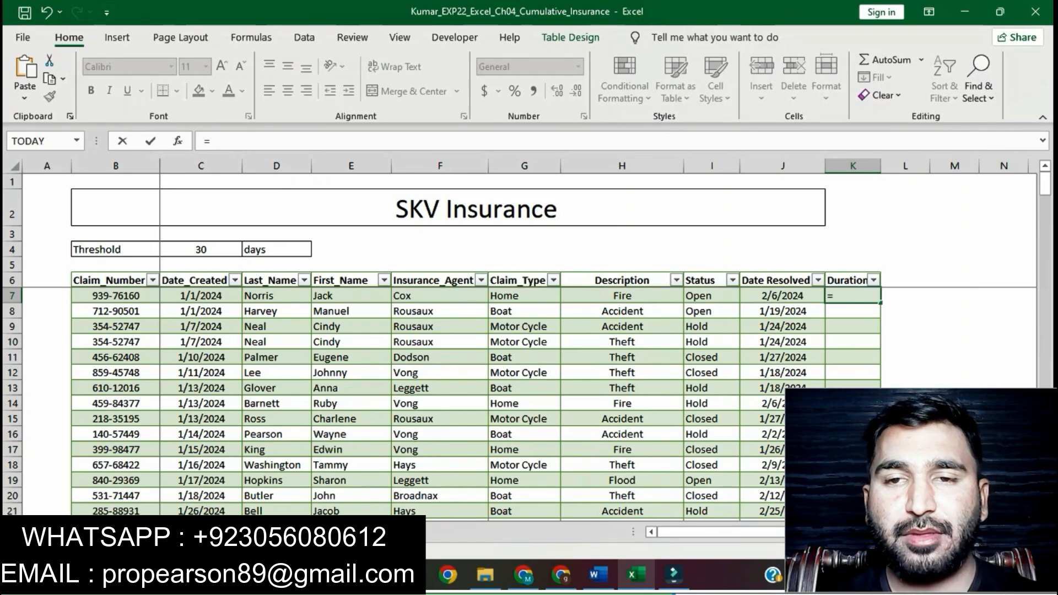
{"action": "left_click", "coordinate": [783, 296]}
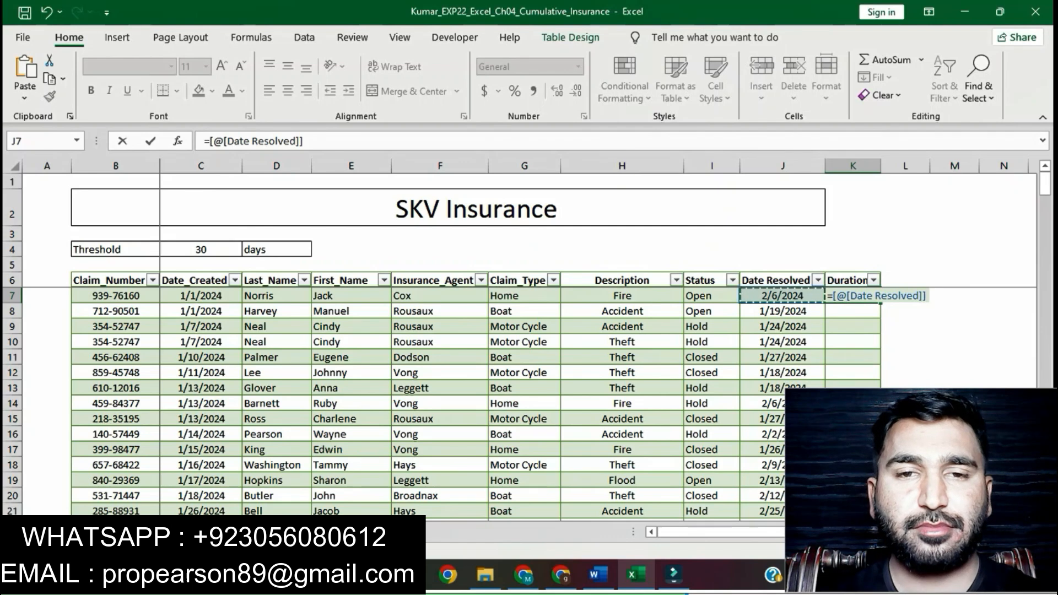
{"action": "type", "text": "-"}
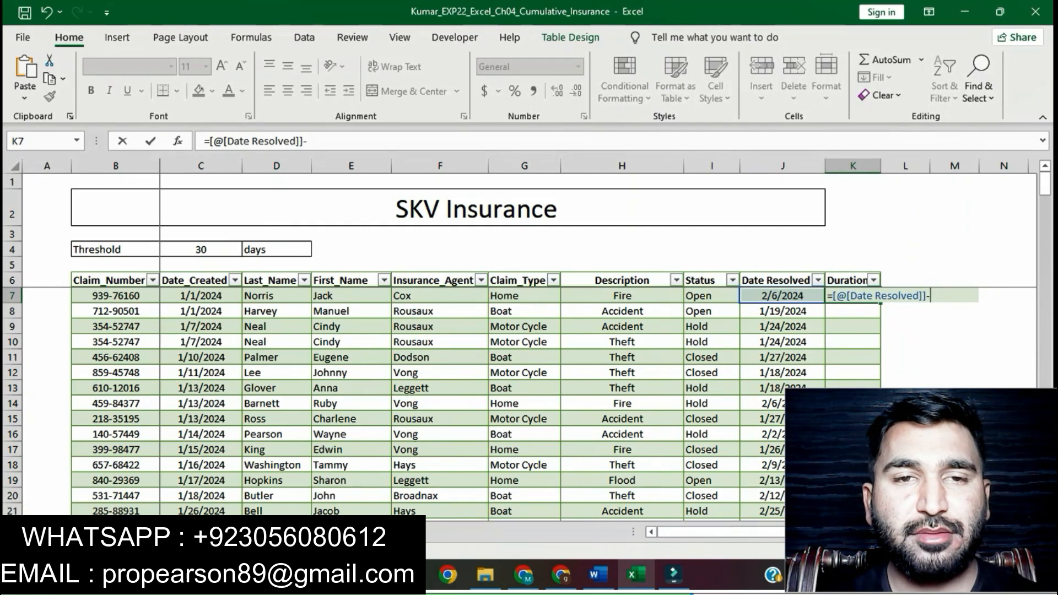
{"action": "left_click", "coordinate": [202, 296]}
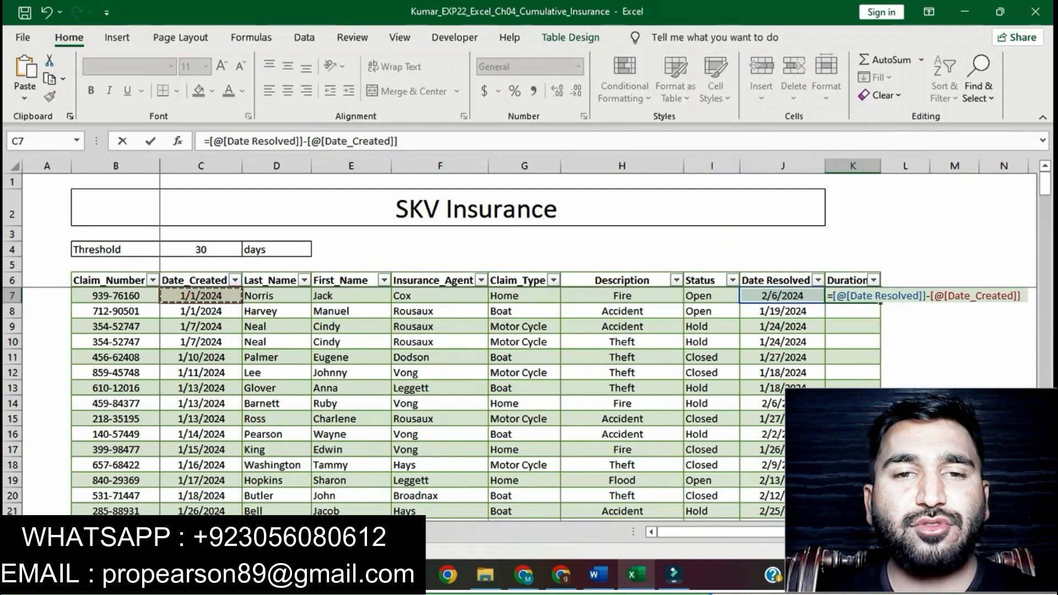
{"action": "key", "text": "Return"}
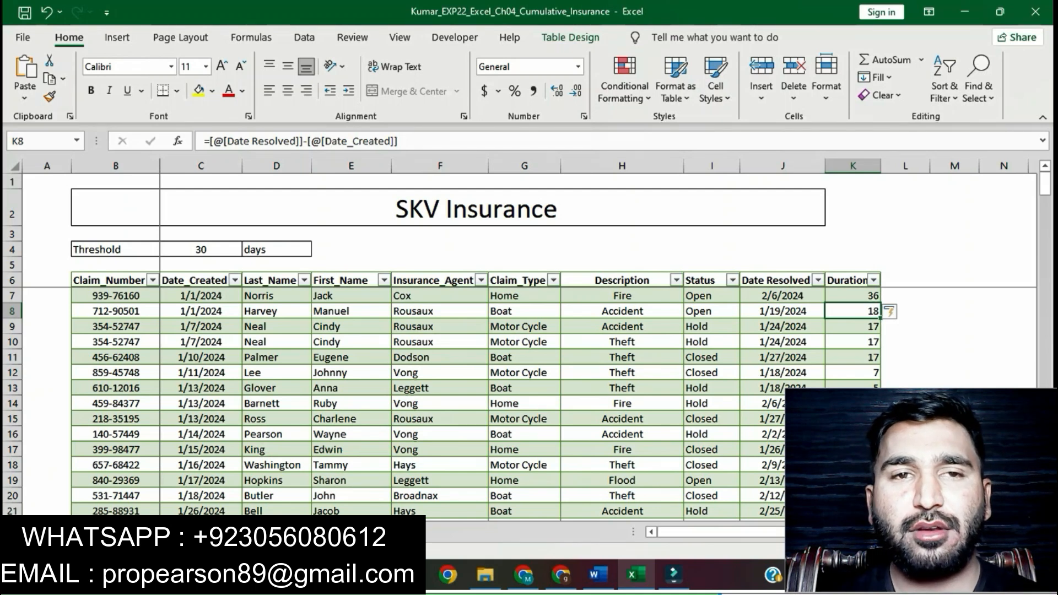
Return to the Word instructions and check the step 6 requirement on applying General Number Format
{"action": "left_click", "coordinate": [598, 575]}
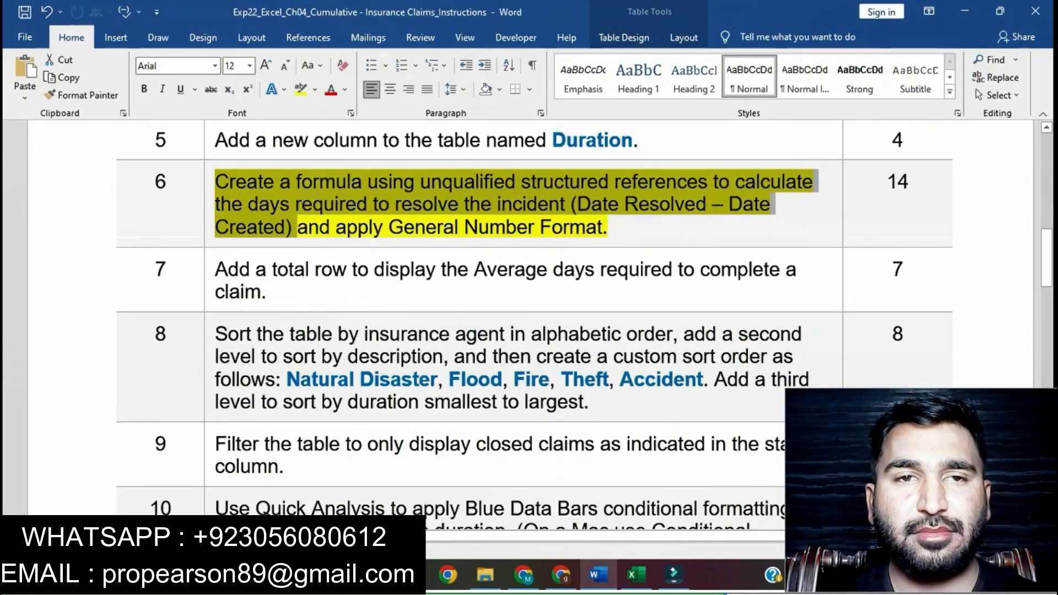
{"action": "left_click", "coordinate": [591, 227]}
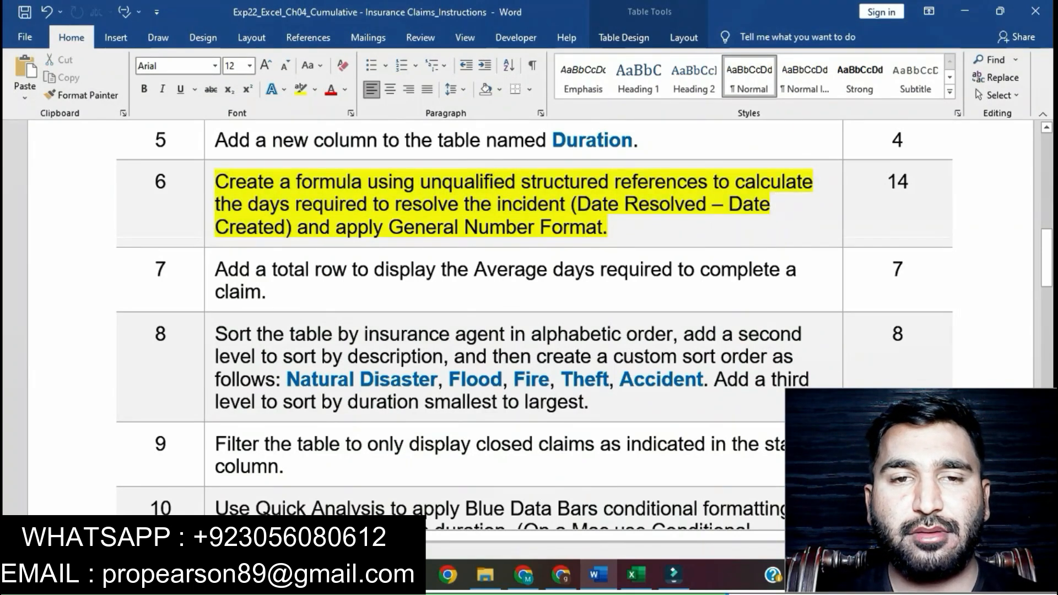
{"action": "left_click_drag", "start_coordinate": [297, 227], "coordinate": [606, 227]}
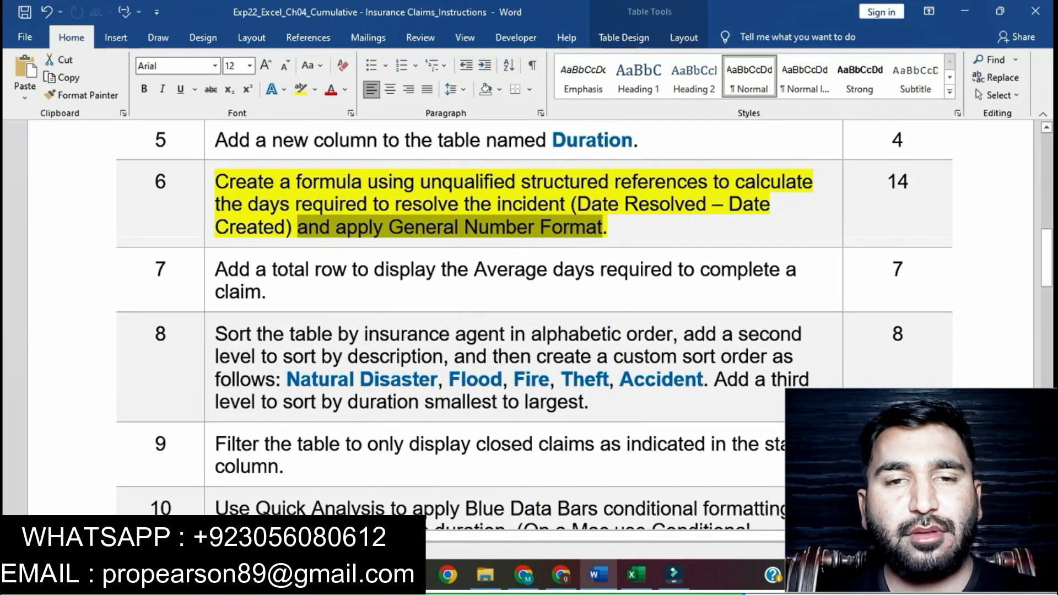
Switch to Excel and apply the Accounting number format to all Duration values from K7 to K212
{"action": "key", "text": "alt+Tab"}
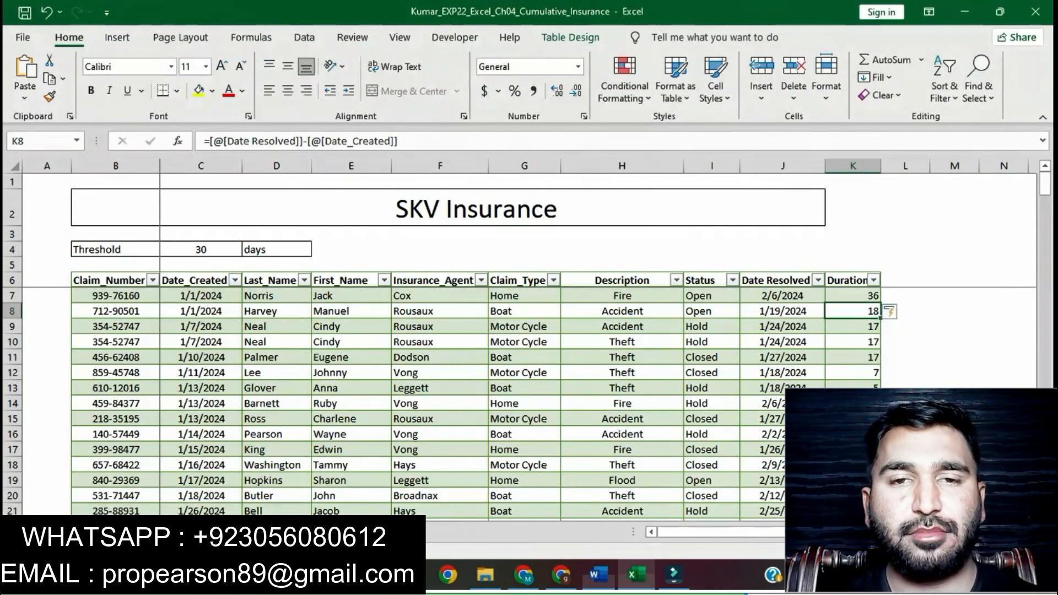
{"action": "key", "text": "shift+Down"}
{"action": "key", "text": "shift+Down"}
{"action": "key", "text": "shift+Down"}
{"action": "key", "text": "shift+Down"}
{"action": "key", "text": "shift+Down"}
{"action": "key", "text": "shift+Down"}
{"action": "key", "text": "shift+Down"}
{"action": "key", "text": "shift+Down"}
{"action": "key", "text": "shift+Down"}
{"action": "key", "text": "shift+Down"}
{"action": "key", "text": "shift+Down"}
{"action": "key", "text": "shift+Down"}
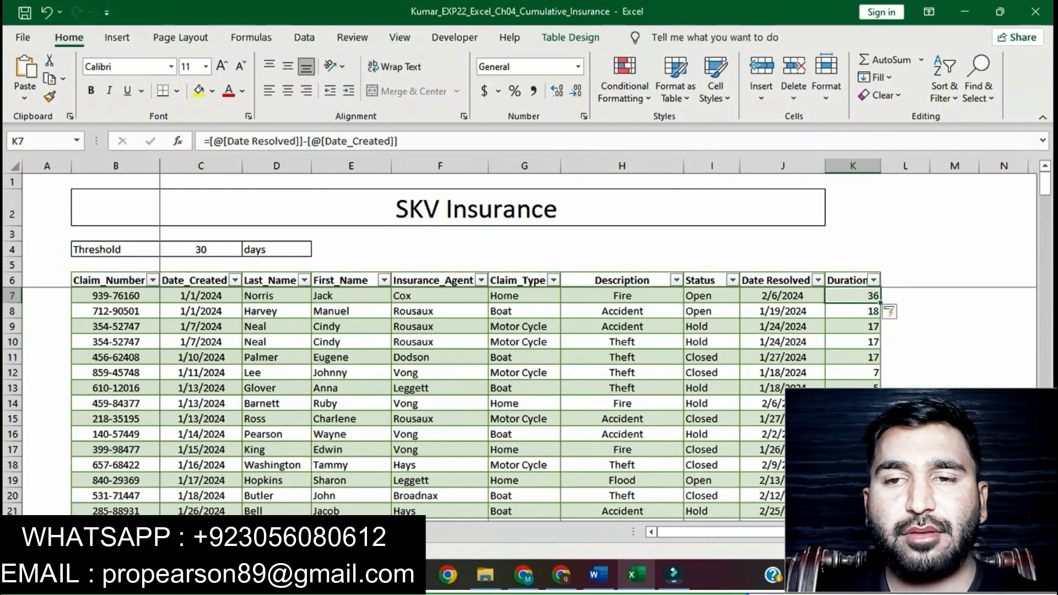
{"action": "key", "text": "shift+Down"}
{"action": "key", "text": "shift+Down"}
{"action": "key", "text": "shift+Down"}
{"action": "key", "text": "shift+Down"}
{"action": "key", "text": "shift+Down"}
{"action": "key", "text": "shift+Down"}
{"action": "key", "text": "shift+Down"}
{"action": "key", "text": "shift+Down"}
{"action": "key", "text": "shift+Down"}
{"action": "key", "text": "shift+Down"}
{"action": "key", "text": "shift+Down"}
{"action": "key", "text": "shift+Down"}
{"action": "key", "text": "shift+Down"}
{"action": "key", "text": "shift+Down"}
{"action": "key", "text": "shift+Down"}
{"action": "key", "text": "shift+Down"}
{"action": "key", "text": "shift+Down"}
{"action": "key", "text": "shift+Down"}
{"action": "key", "text": "shift+Down"}
{"action": "key", "text": "shift+Down"}
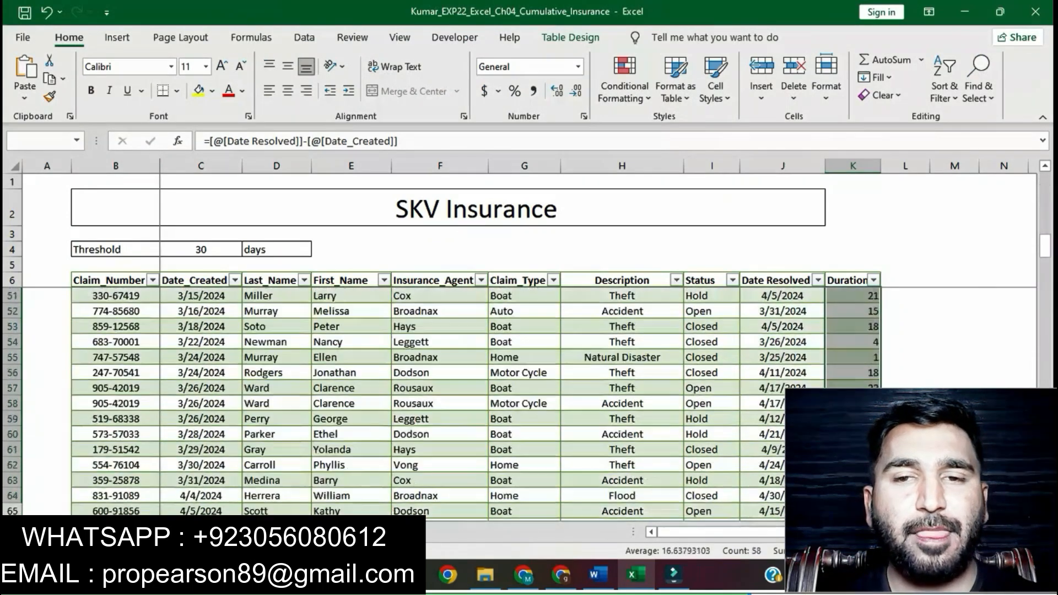
{"action": "key", "text": "shift+Down"}
{"action": "key", "text": "shift+Down"}
{"action": "key", "text": "shift+Down"}
{"action": "key", "text": "shift+Down"}
{"action": "key", "text": "shift+Down"}
{"action": "key", "text": "shift+Down"}
{"action": "key", "text": "shift+Down"}
{"action": "key", "text": "shift+Down"}
{"action": "key", "text": "shift+Down"}
{"action": "key", "text": "shift+Down"}
{"action": "key", "text": "shift+Down"}
{"action": "key", "text": "shift+Down"}
{"action": "key", "text": "shift+Down"}
{"action": "key", "text": "shift+Down"}
{"action": "key", "text": "shift+Down"}
{"action": "key", "text": "shift+Down"}
{"action": "key", "text": "shift+Down"}
{"action": "key", "text": "shift+Down"}
{"action": "key", "text": "shift+Down"}
{"action": "key", "text": "shift+Down"}
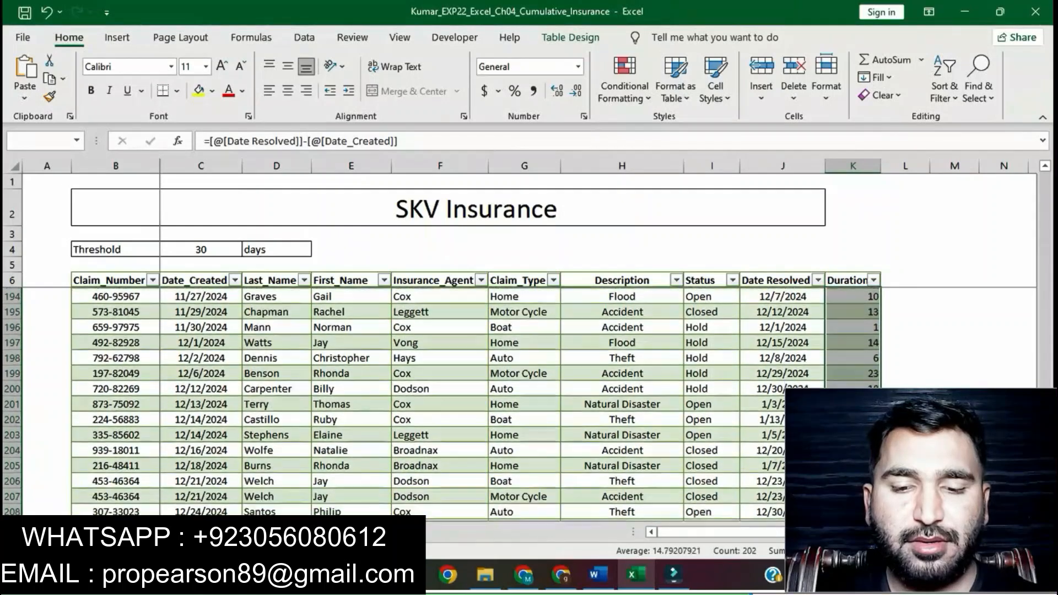
{"action": "left_click_drag", "start_coordinate": [853, 518], "coordinate": [853, 466]}
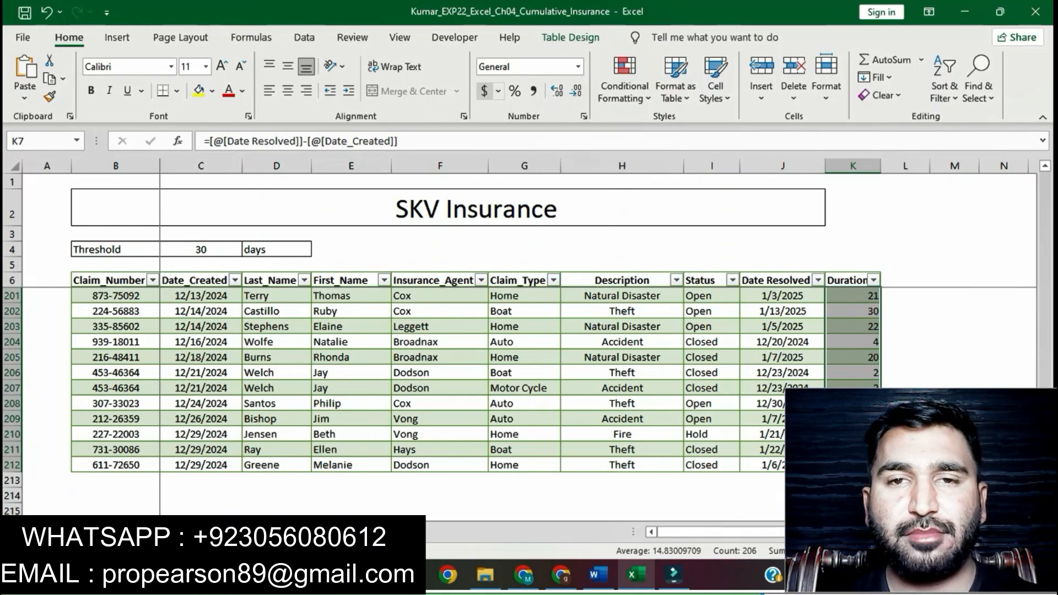
{"action": "left_click", "coordinate": [484, 91]}
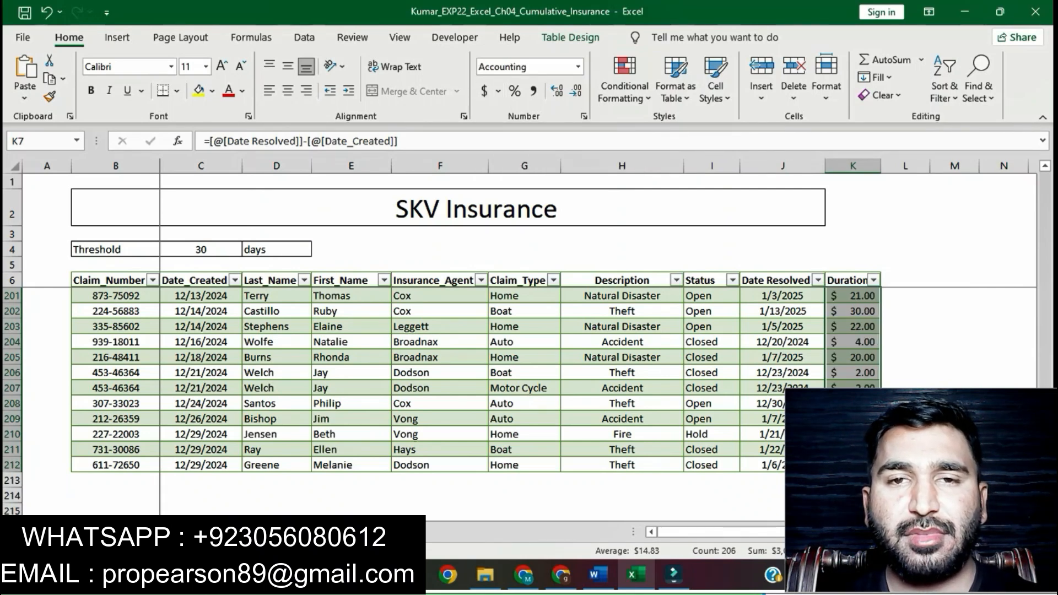
{"action": "scroll", "coordinate": [441, 402], "scroll_direction": "up", "scroll_amount": 20}
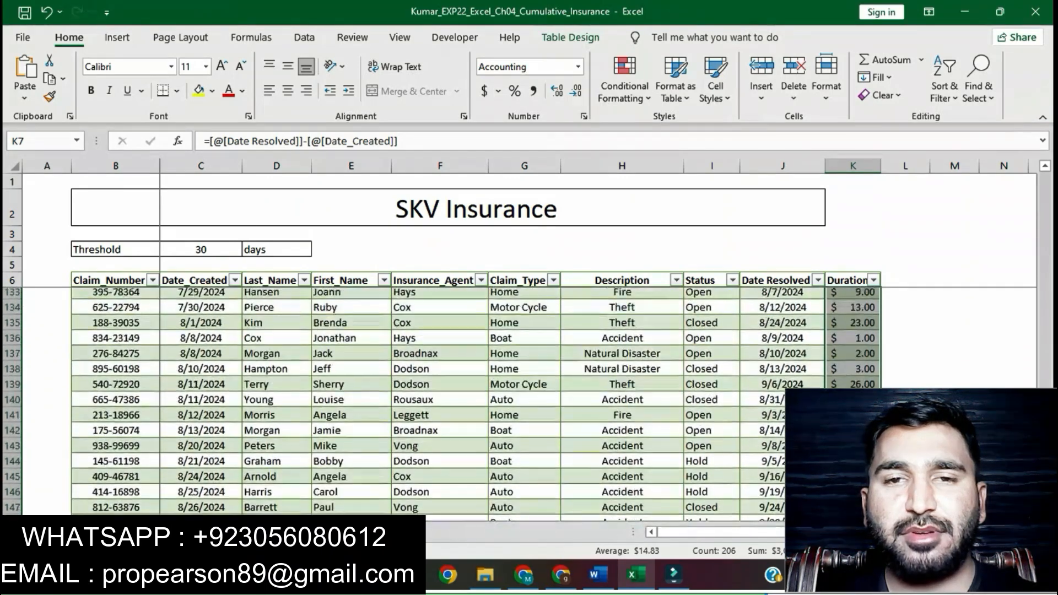
{"action": "scroll", "coordinate": [805, 419], "scroll_direction": "up", "scroll_amount": 18}
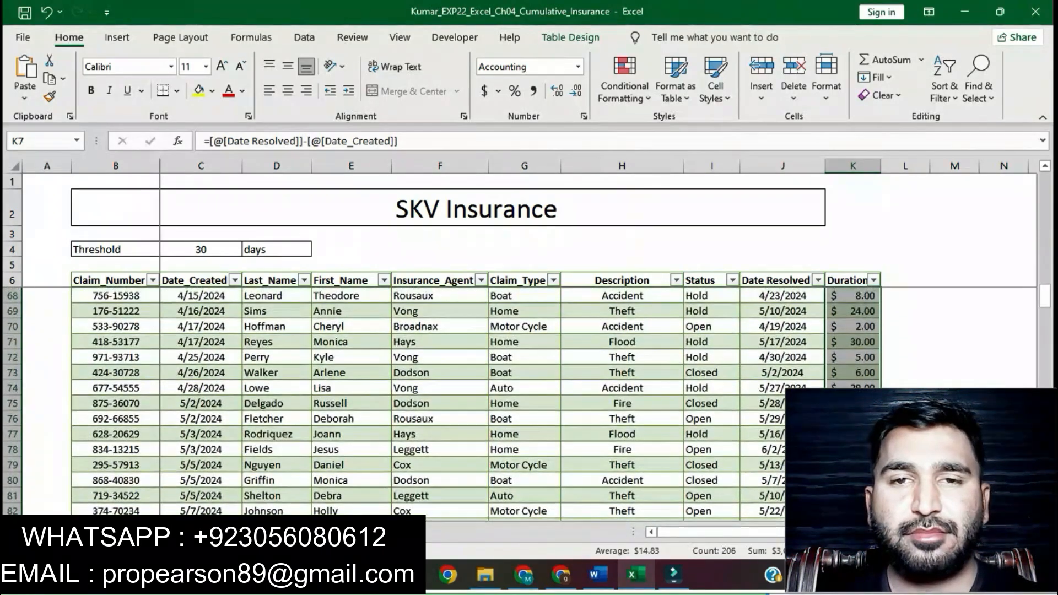
{"action": "left_click", "coordinate": [805, 418]}
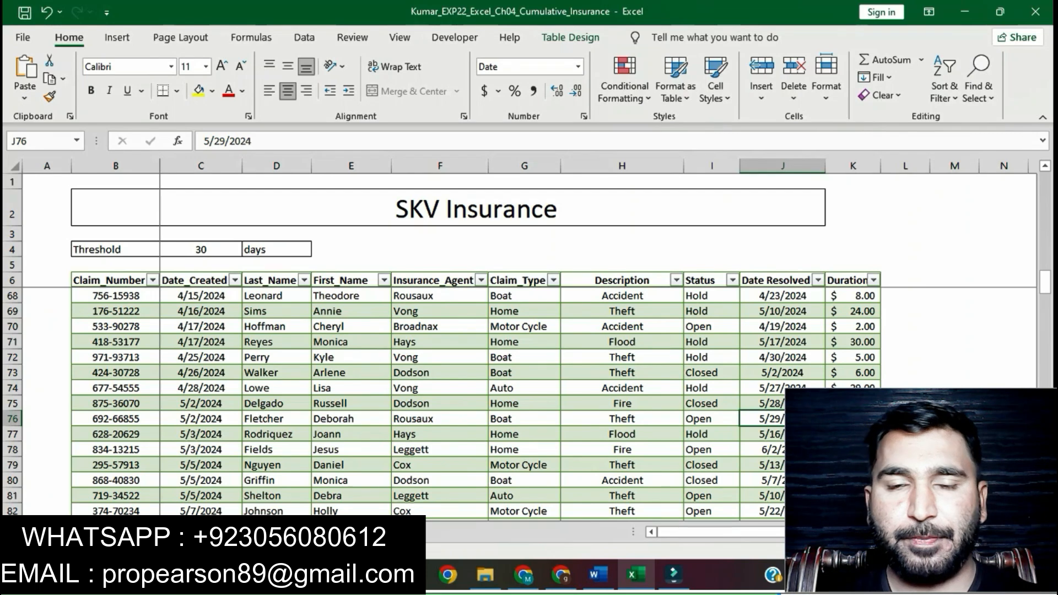
Return to the Word instructions and clear the yellow highlight from the step 6 instruction
{"action": "key", "text": "alt+Tab"}
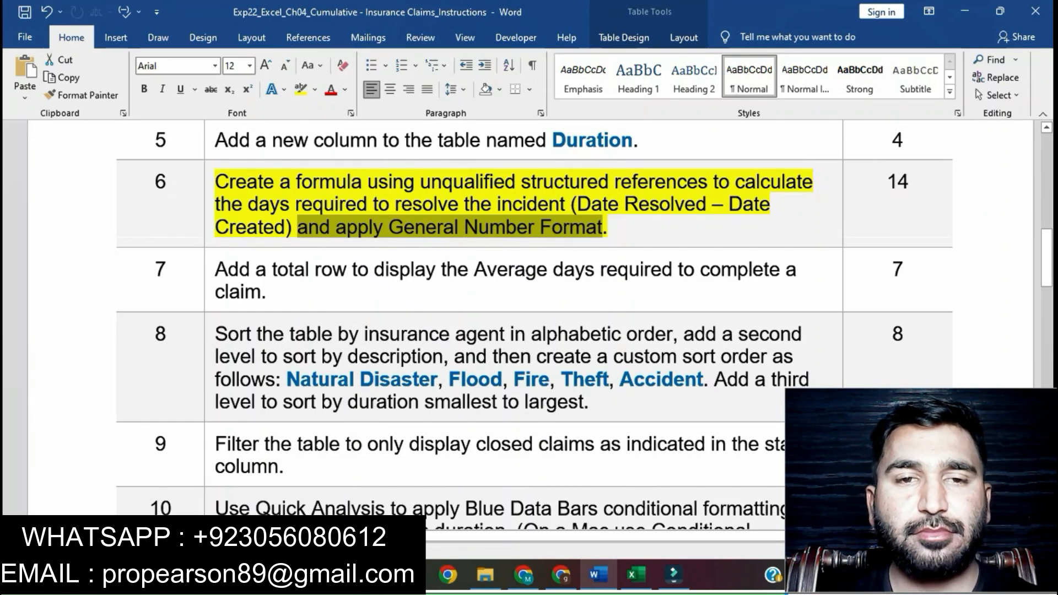
{"action": "left_click", "coordinate": [604, 227]}
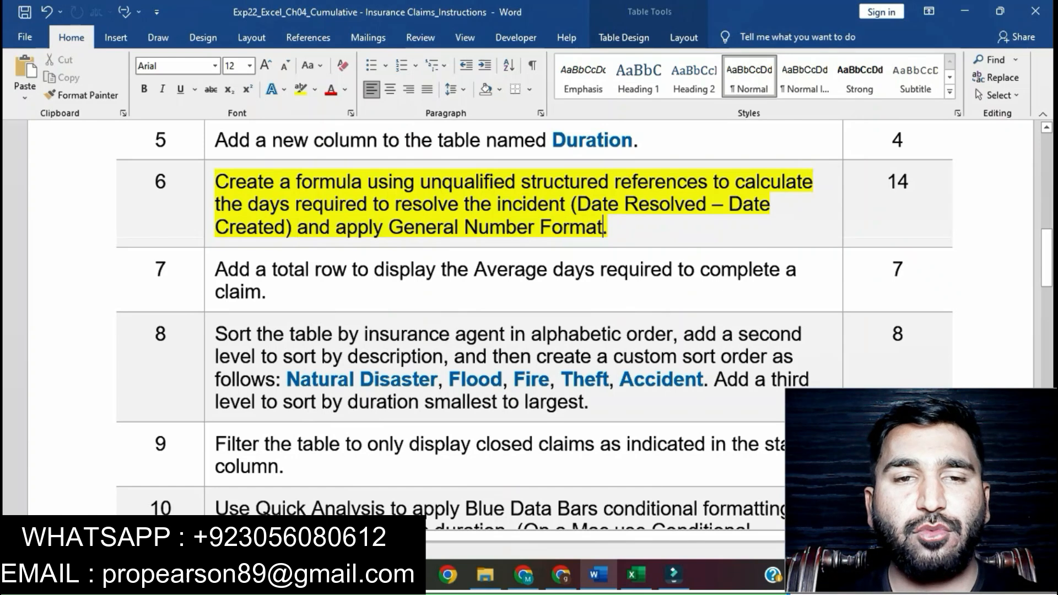
{"action": "left_click", "coordinate": [209, 186]}
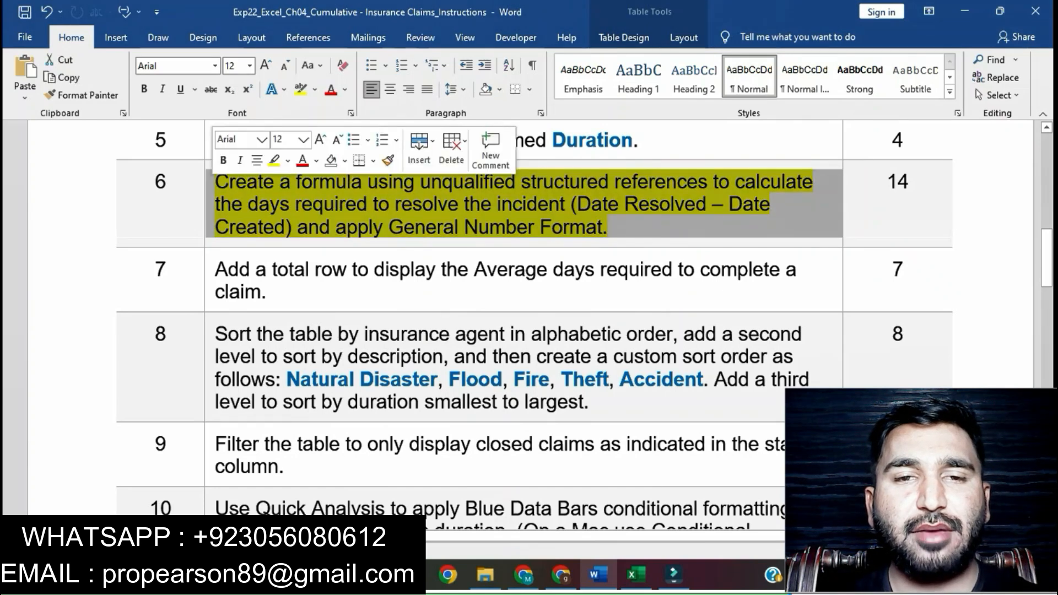
{"action": "left_click", "coordinate": [275, 161]}
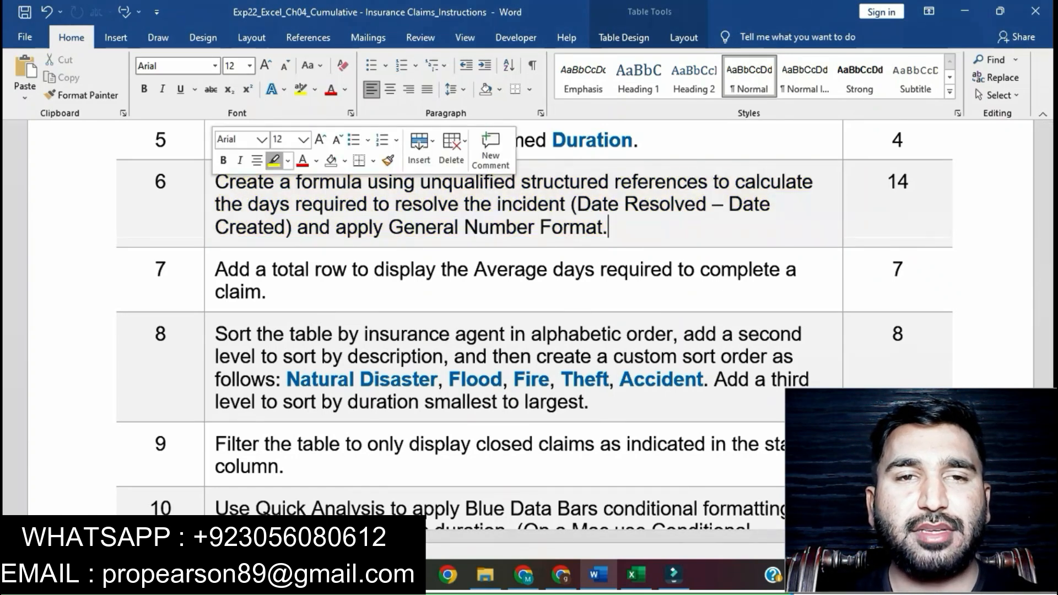
Highlight the step 7 instruction about adding a total row in yellow and select its text
{"action": "left_click", "coordinate": [210, 273]}
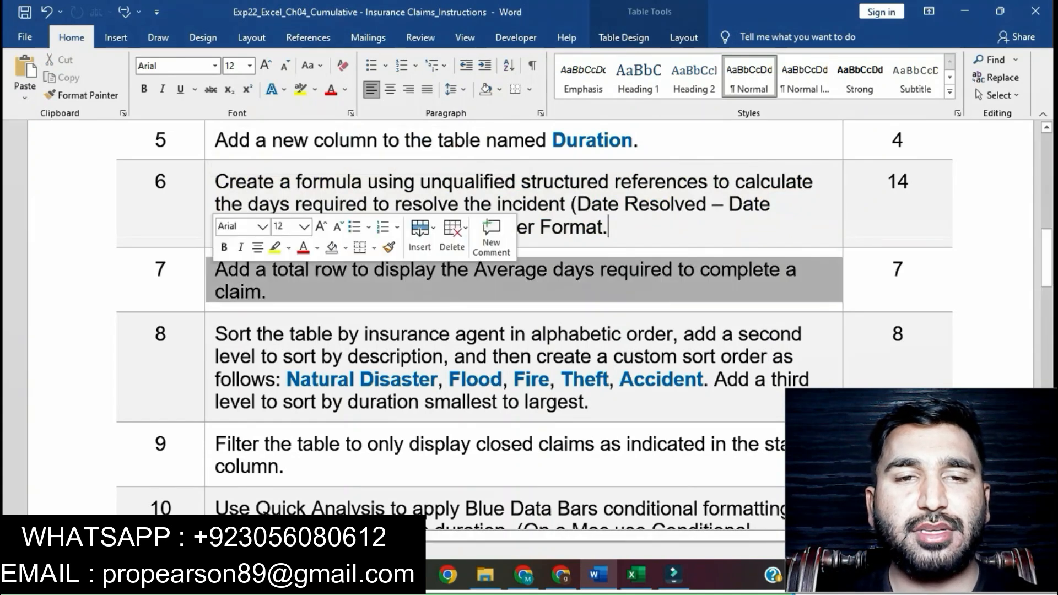
{"action": "left_click", "coordinate": [275, 248]}
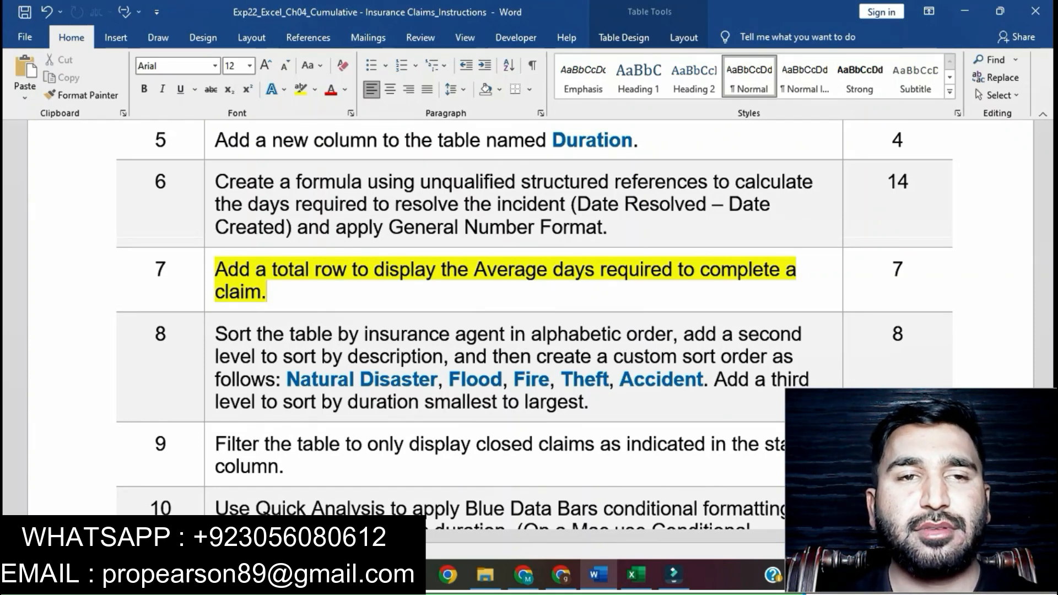
{"action": "left_click_drag", "start_coordinate": [216, 269], "coordinate": [267, 294]}
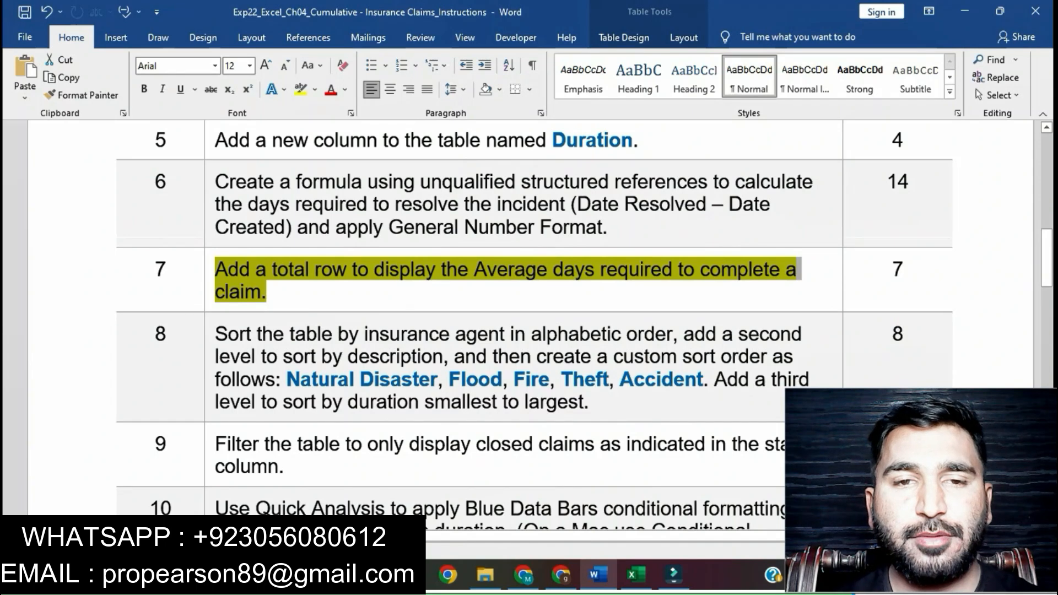
Switch to Excel and add a total row to the insurance claims table
{"action": "key", "text": "alt+Tab"}
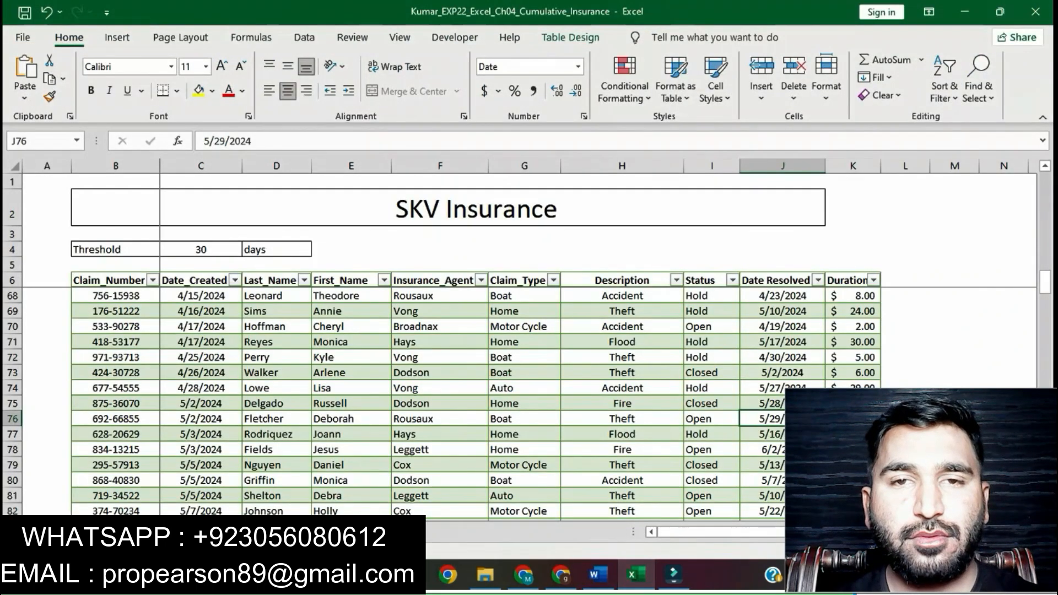
{"action": "left_click", "coordinate": [571, 38]}
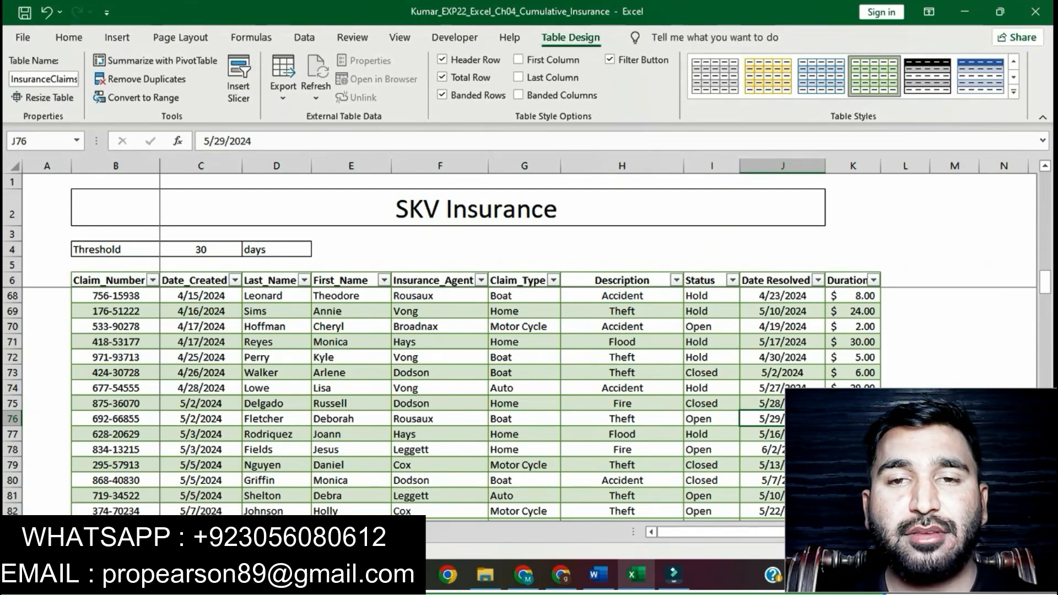
{"action": "scroll", "coordinate": [441, 402], "scroll_direction": "down", "scroll_amount": 10}
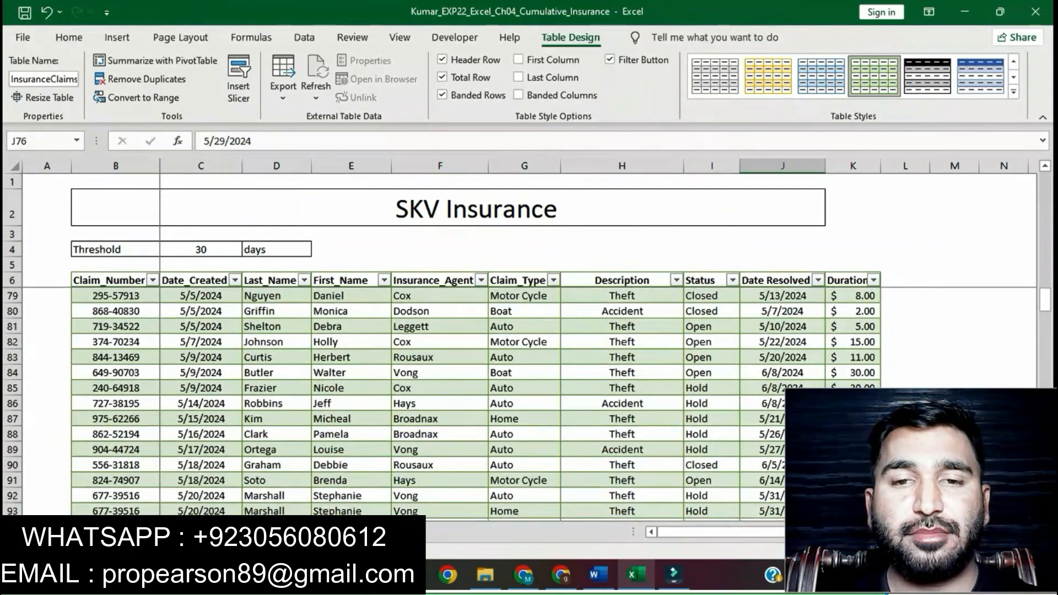
{"action": "scroll", "coordinate": [441, 403], "scroll_direction": "down", "scroll_amount": 15}
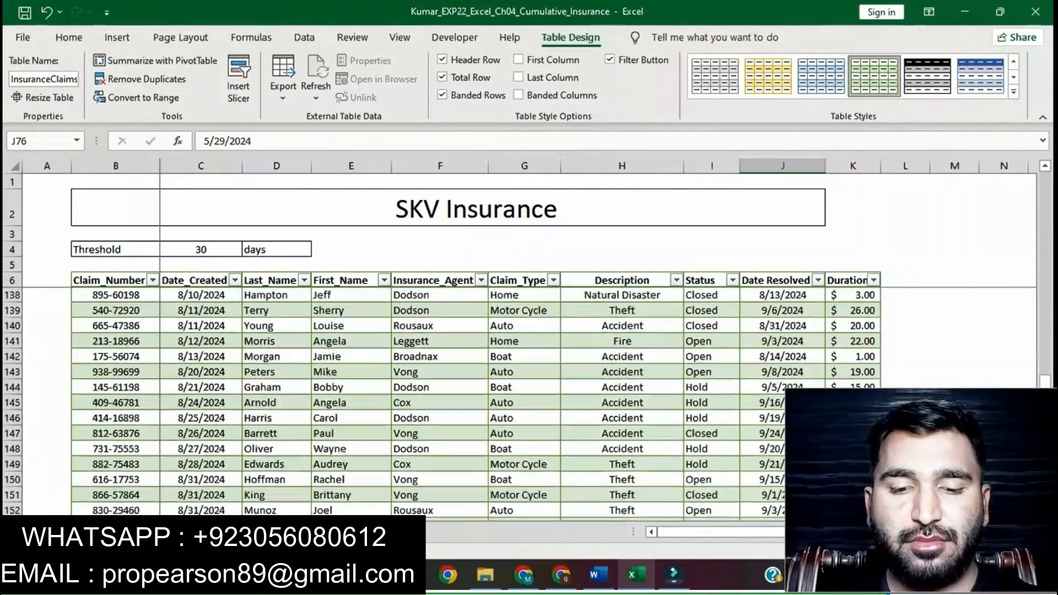
{"action": "scroll", "coordinate": [441, 403], "scroll_direction": "down", "scroll_amount": 12}
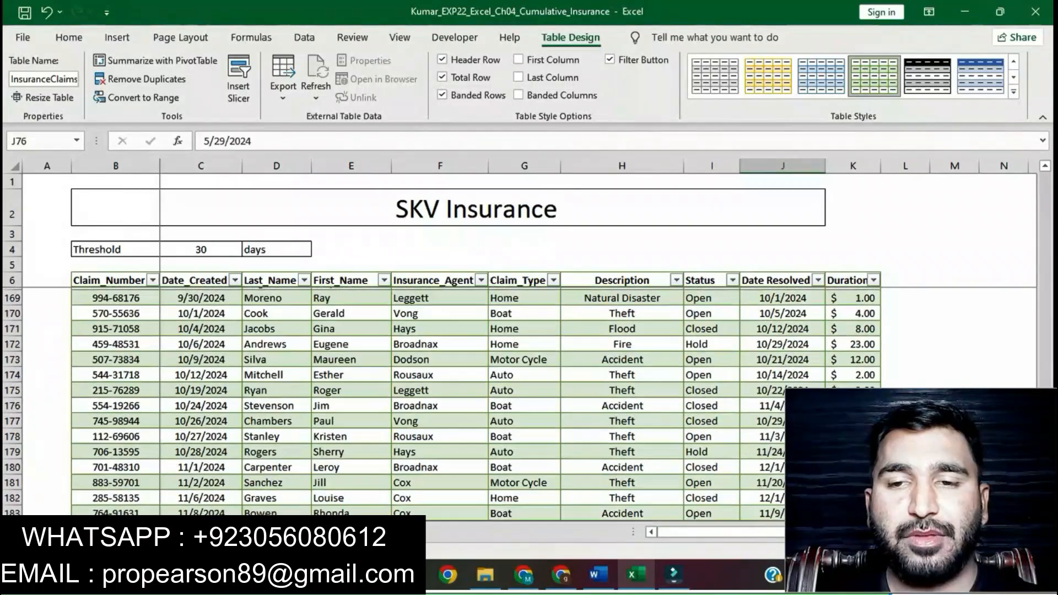
{"action": "scroll", "coordinate": [441, 403], "scroll_direction": "down", "scroll_amount": 10}
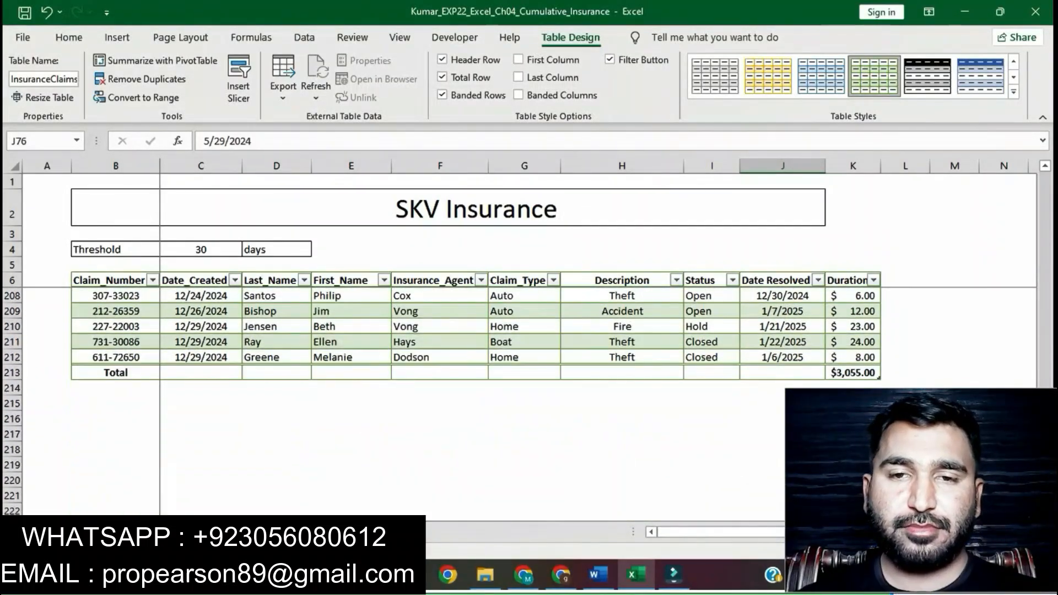
Recheck the step 7 instruction in Word, and in Excel set the total row's Duration cell K213 to Average
{"action": "left_click", "coordinate": [599, 575]}
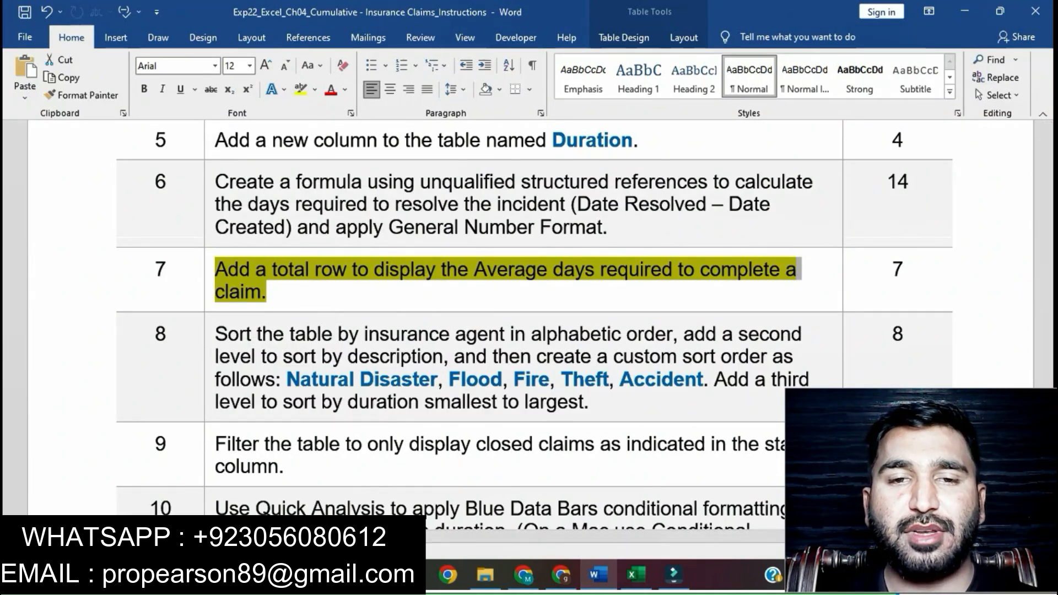
{"action": "key", "text": "alt+Tab"}
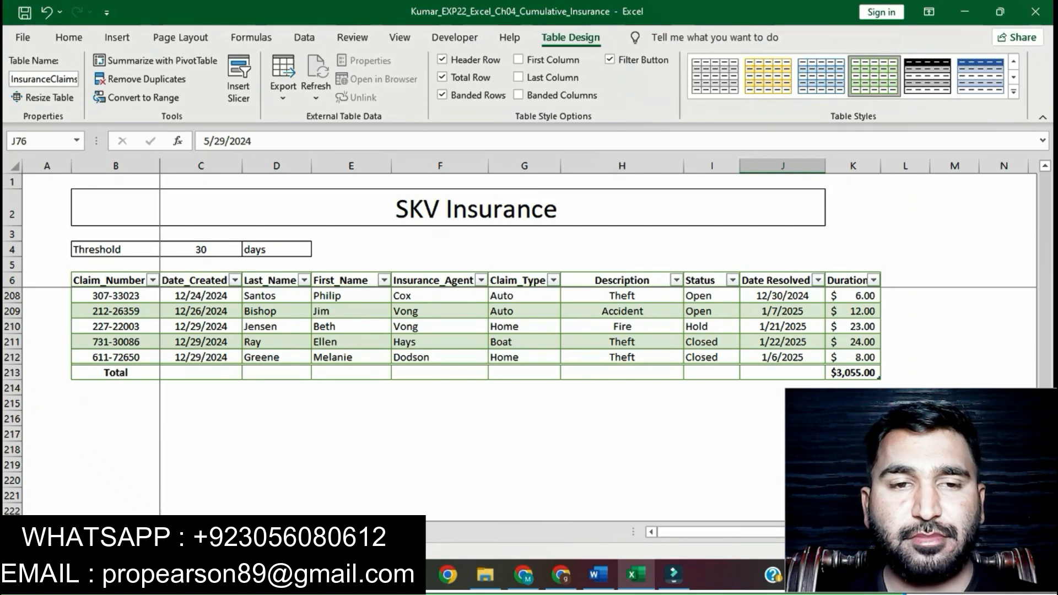
{"action": "left_click", "coordinate": [853, 374]}
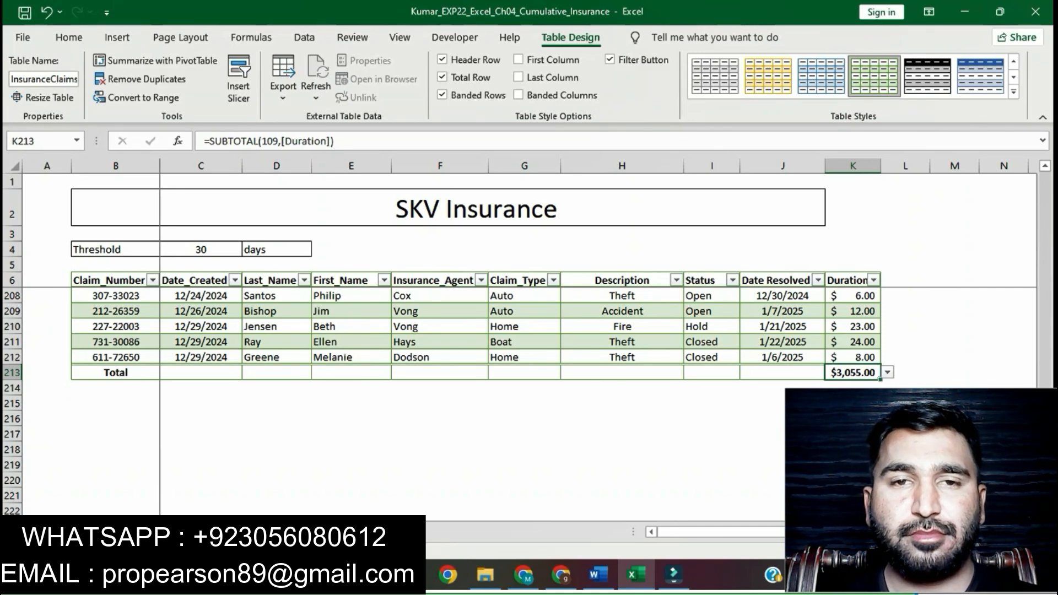
{"action": "left_click", "coordinate": [887, 373]}
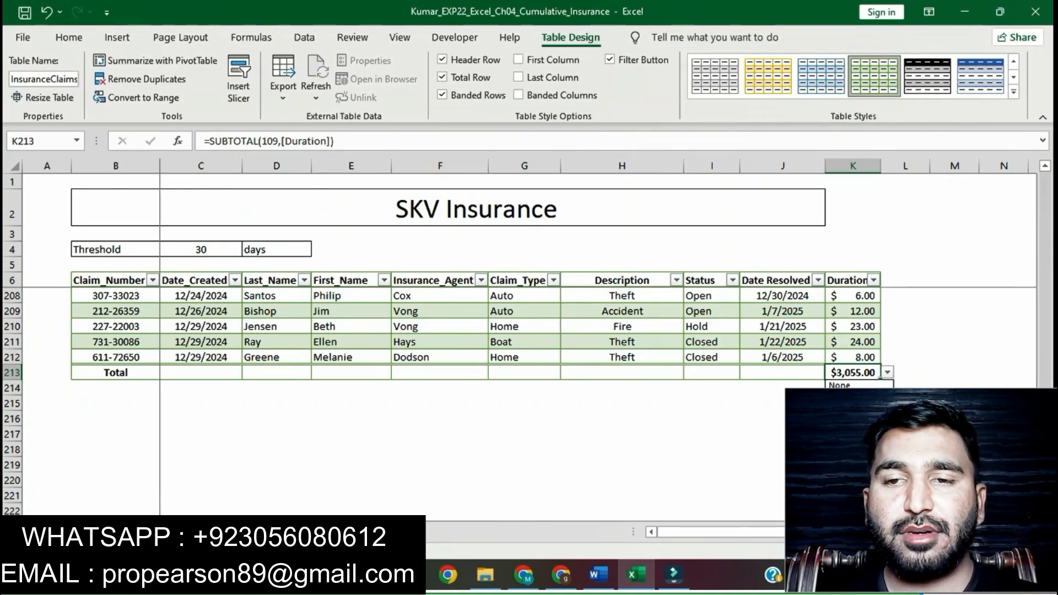
{"action": "left_click", "coordinate": [844, 398]}
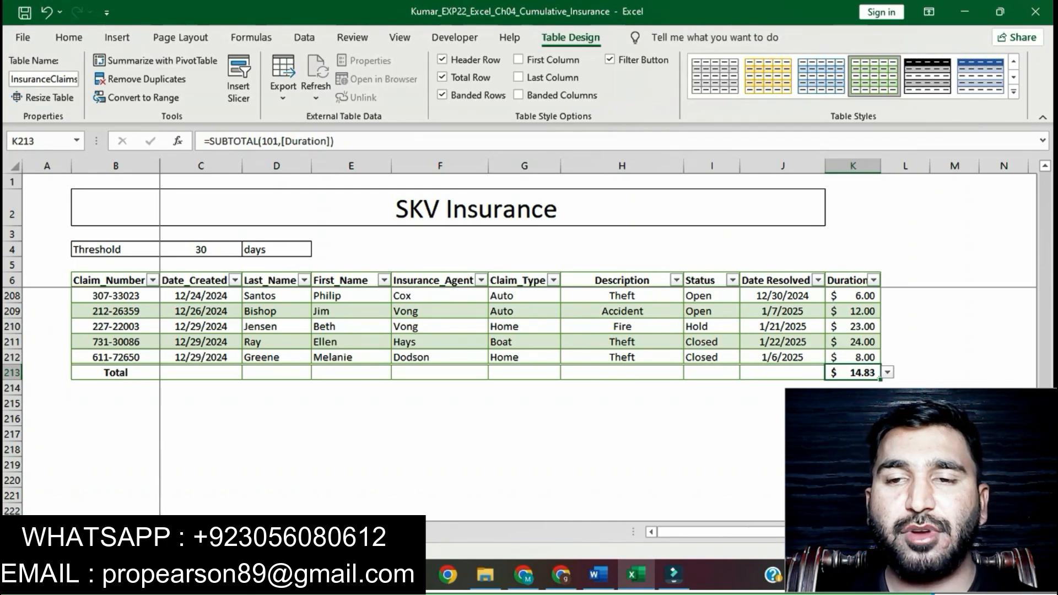
Return to the Word instructions and clear the yellow highlight from the step 7 instruction
{"action": "left_click", "coordinate": [599, 575]}
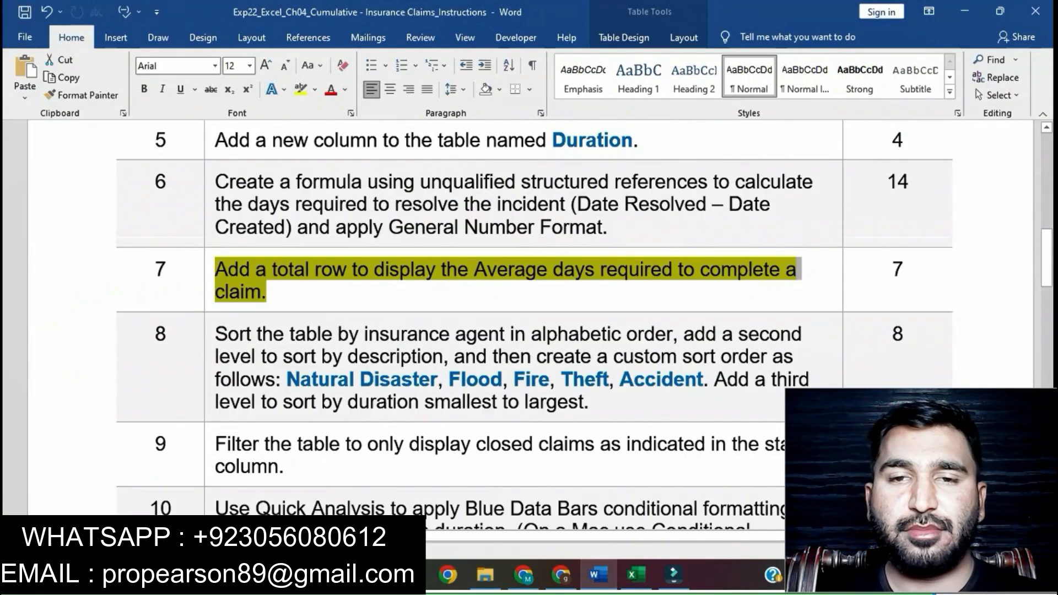
{"action": "left_click", "coordinate": [267, 293]}
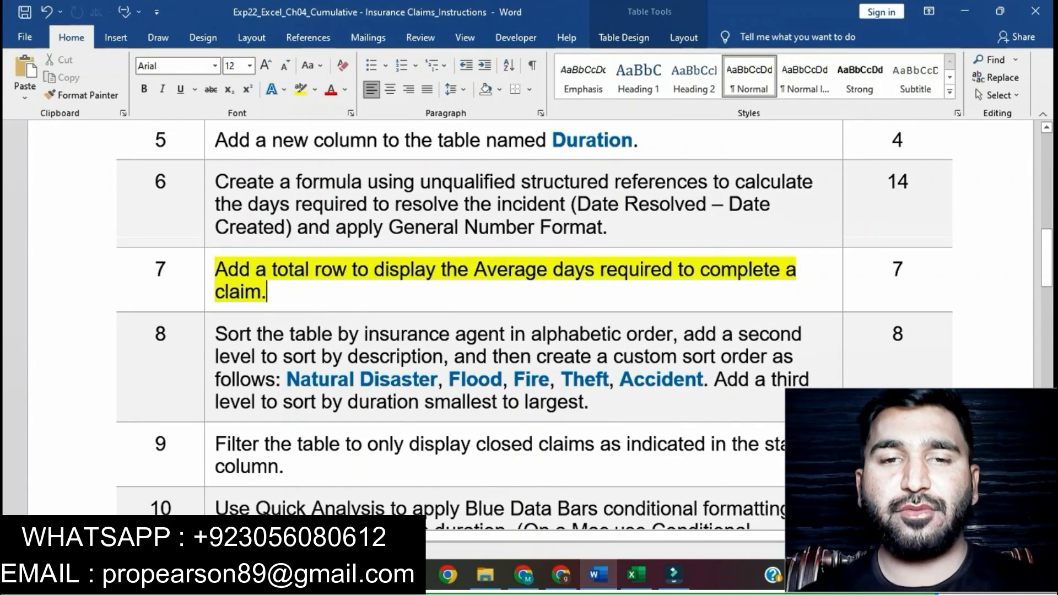
{"action": "left_click_drag", "start_coordinate": [268, 292], "coordinate": [214, 270]}
{"action": "left_click", "coordinate": [270, 245]}
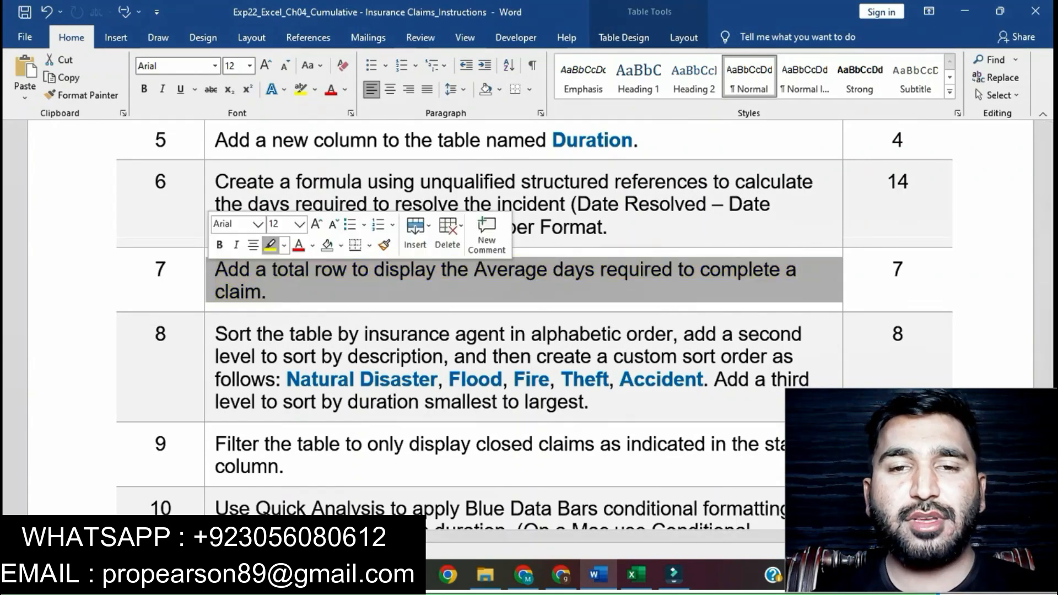
Highlight the full step 8 instruction about the multi-level table sort in yellow
{"action": "left_click", "coordinate": [333, 356]}
{"action": "scroll", "coordinate": [333, 356], "scroll_direction": "down", "scroll_amount": 3}
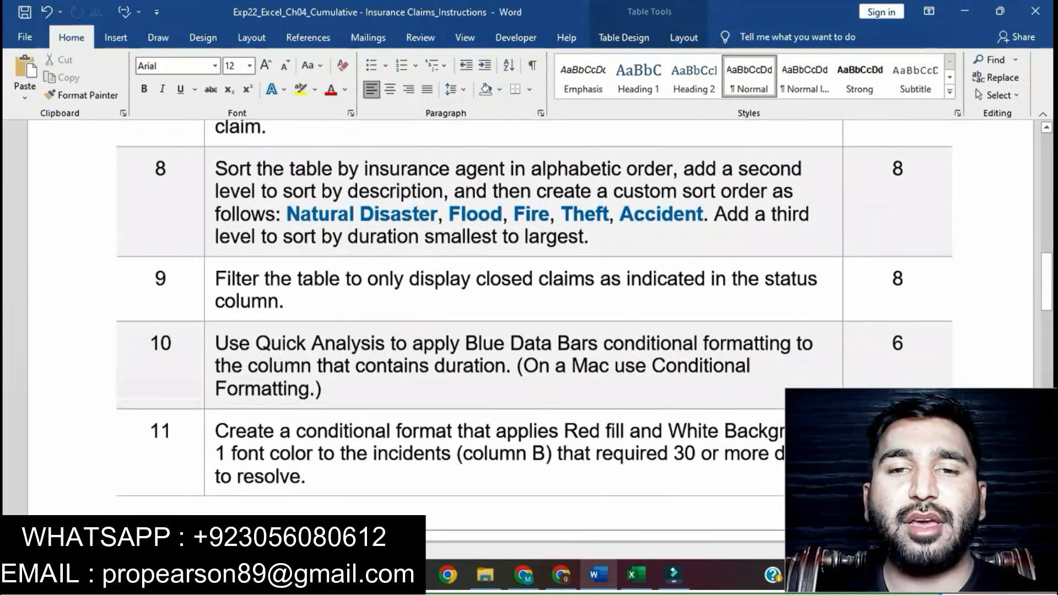
{"action": "triple_click", "coordinate": [333, 190]}
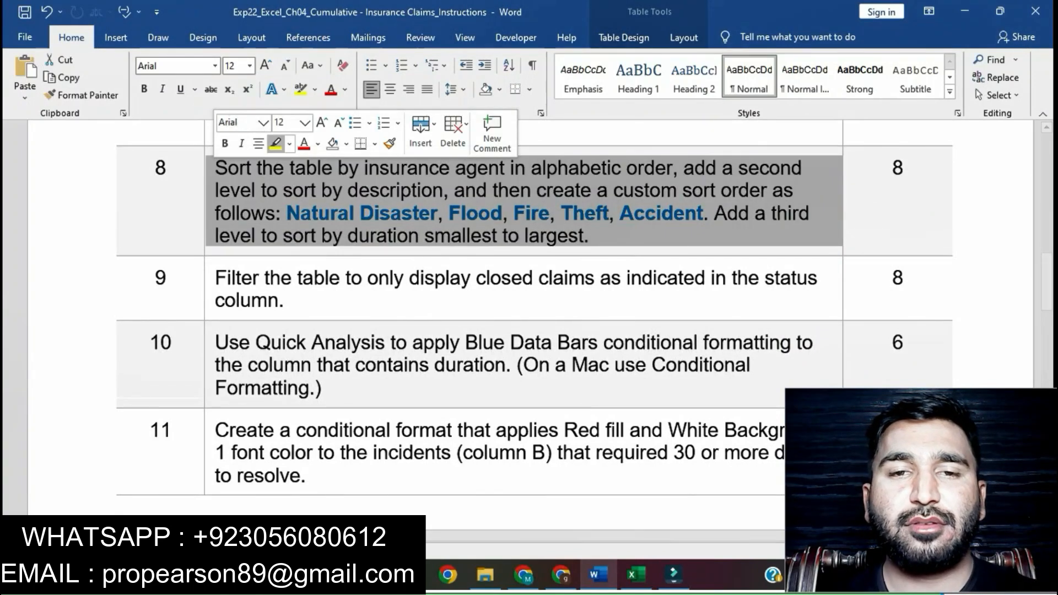
{"action": "left_click", "coordinate": [276, 144]}
Select the step 8 text about sorting by insurance agent in alphabetic order and switch to Excel
{"action": "left_click", "coordinate": [313, 212]}
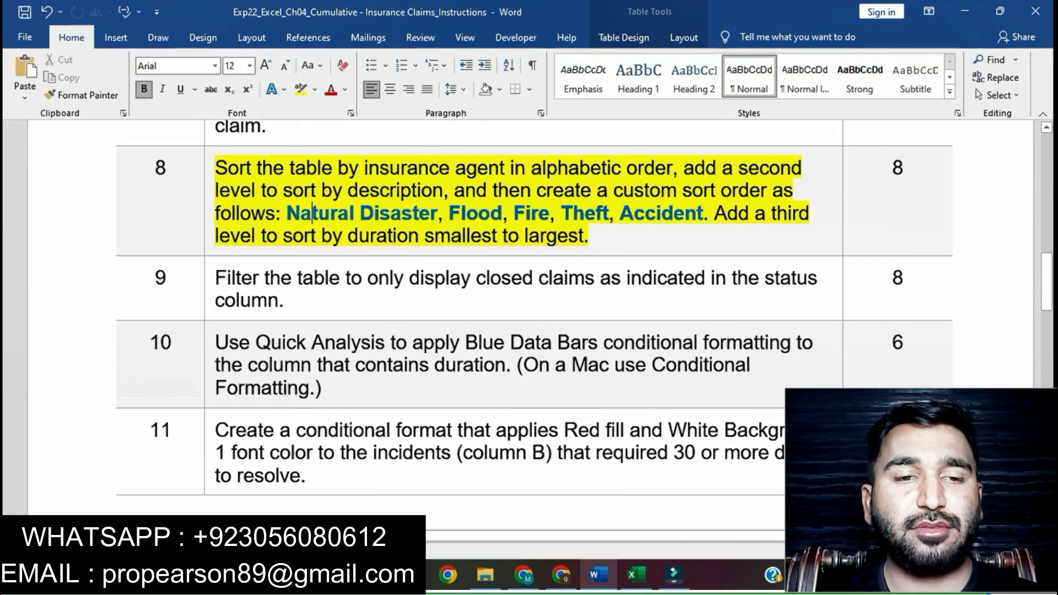
{"action": "left_click_drag", "start_coordinate": [215, 168], "coordinate": [673, 168]}
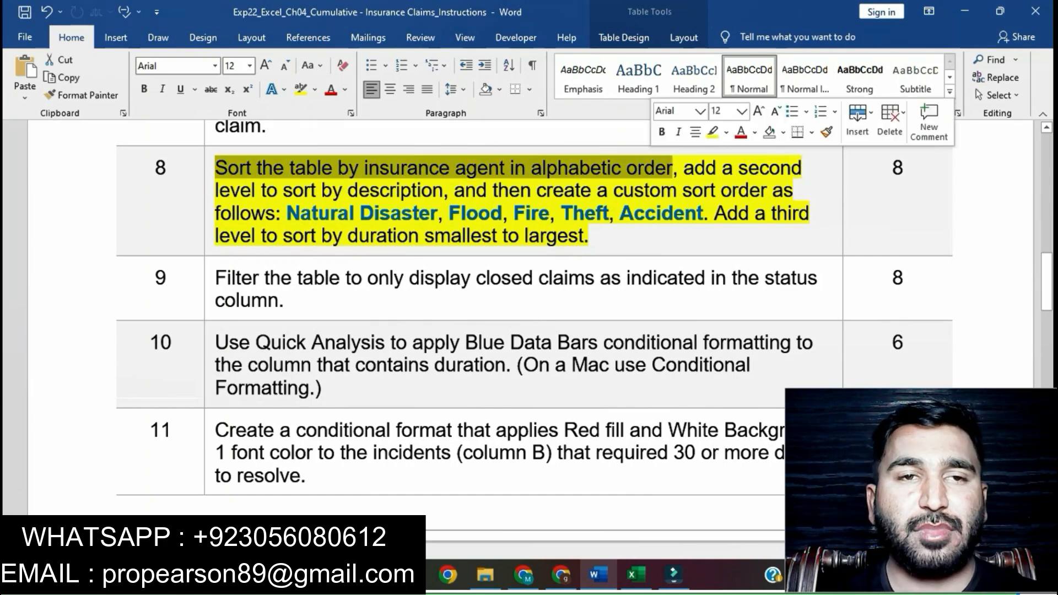
{"action": "left_click", "coordinate": [636, 575]}
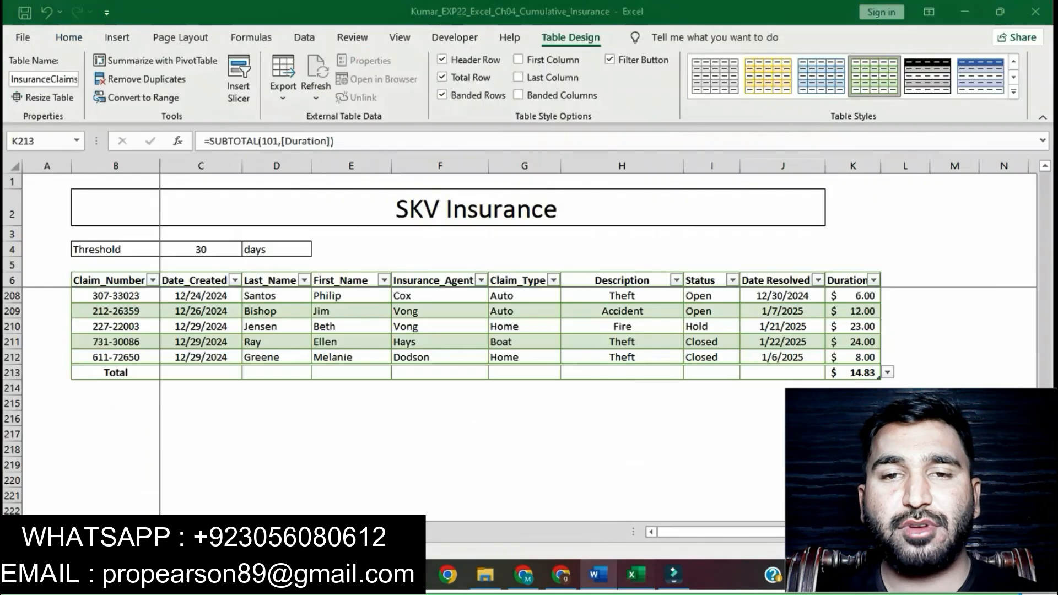
Open a custom sort for the claims table and set the first level to Insurance_Agent, cell values, A to Z
{"action": "scroll", "coordinate": [524, 402], "scroll_direction": "up", "scroll_amount": 6}
{"action": "scroll", "coordinate": [524, 402], "scroll_direction": "up", "scroll_amount": 20}
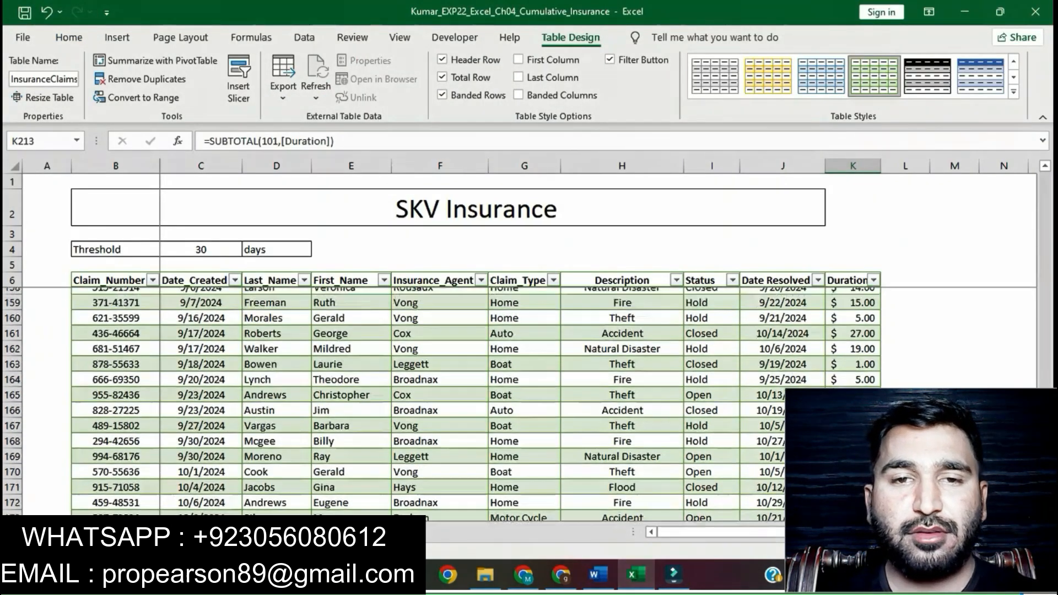
{"action": "left_click", "coordinate": [434, 281]}
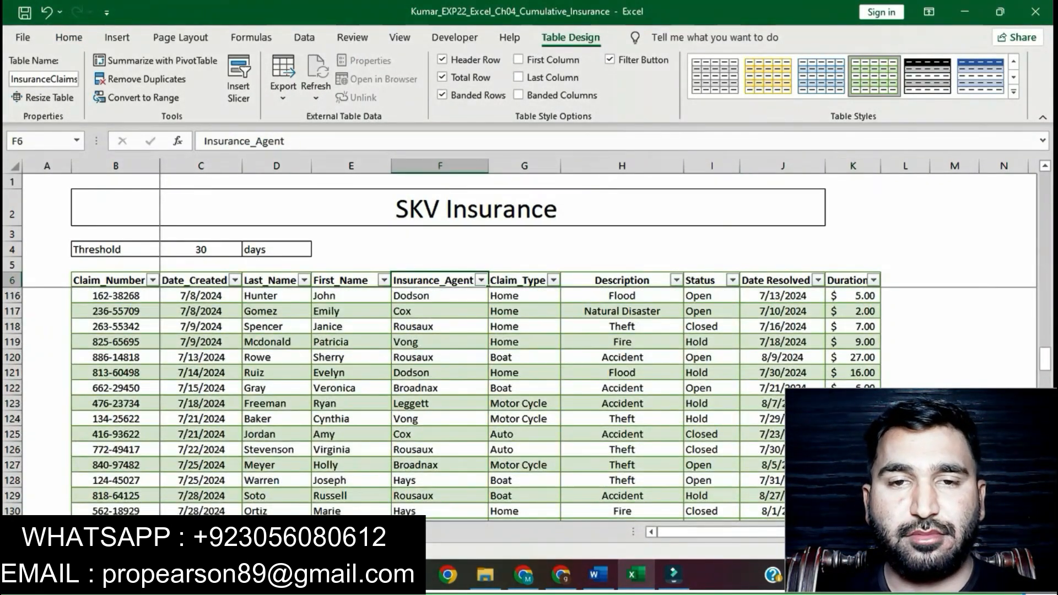
{"action": "scroll", "coordinate": [524, 403], "scroll_direction": "up", "scroll_amount": 16}
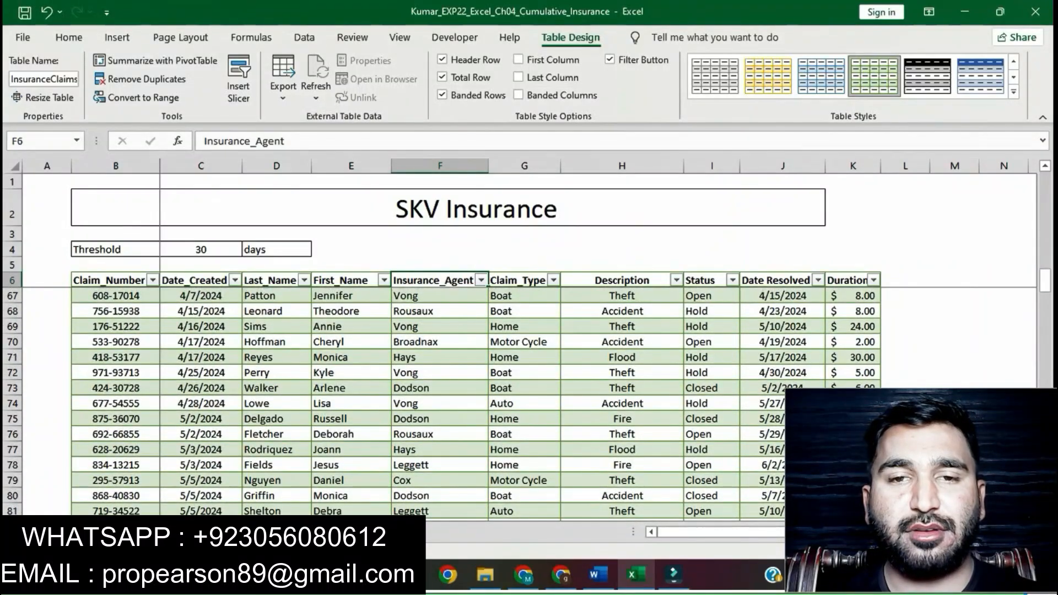
{"action": "left_click", "coordinate": [69, 36]}
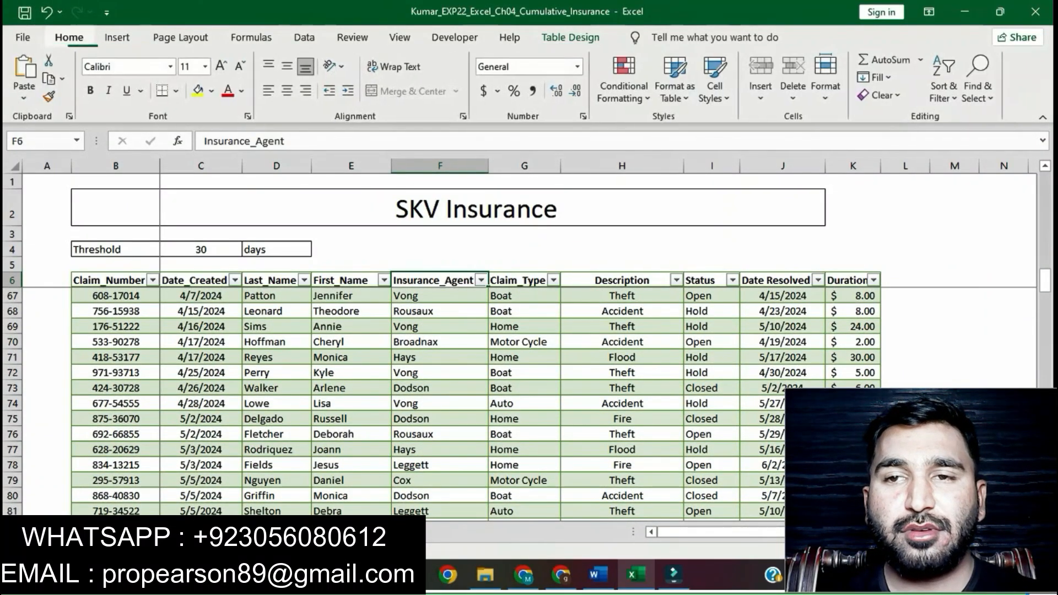
{"action": "left_click", "coordinate": [945, 78]}
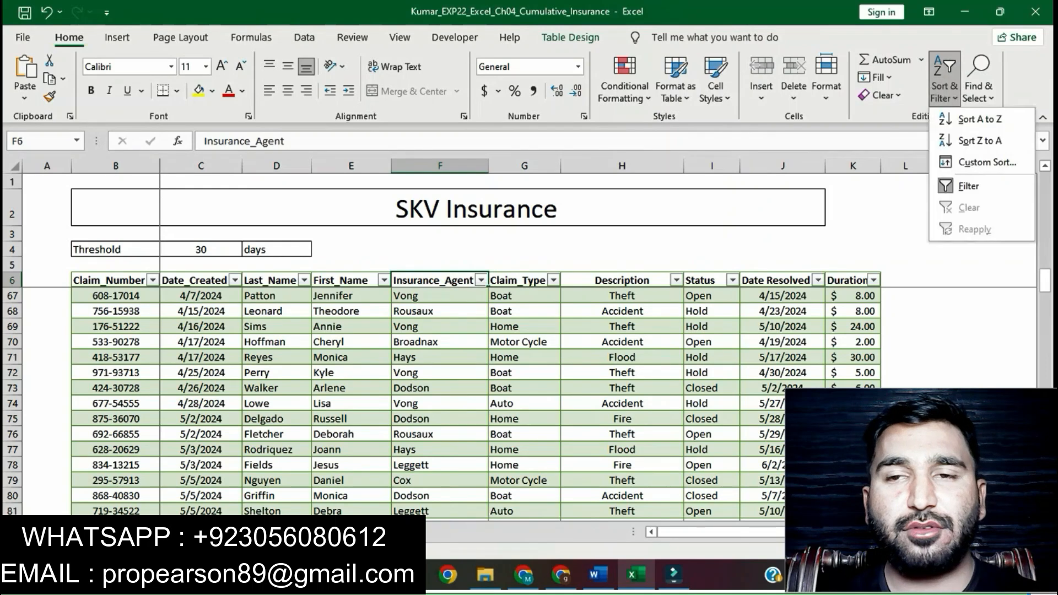
{"action": "left_click", "coordinate": [987, 162]}
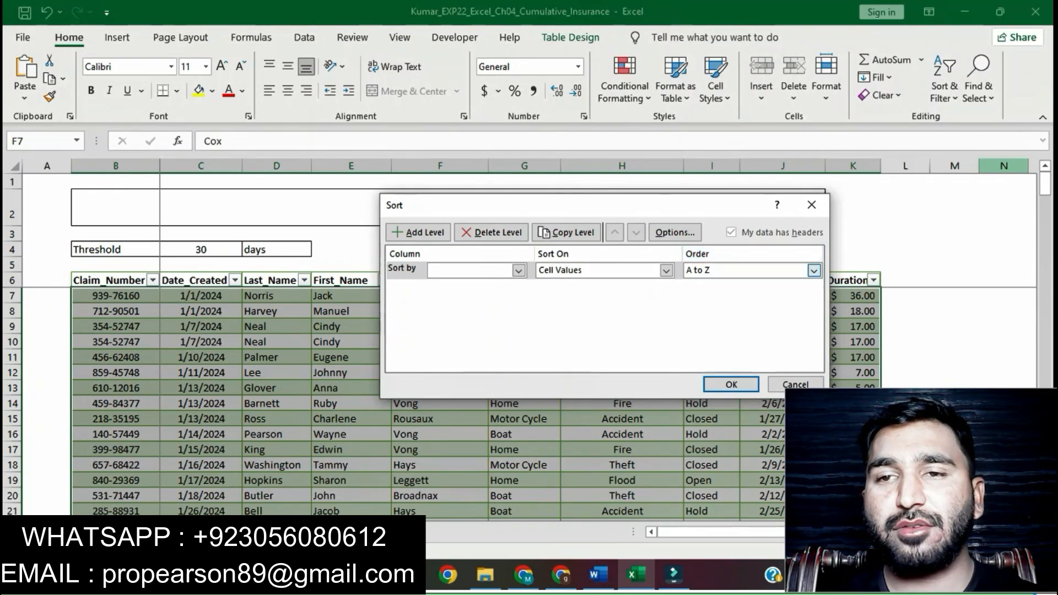
{"action": "left_click", "coordinate": [518, 271]}
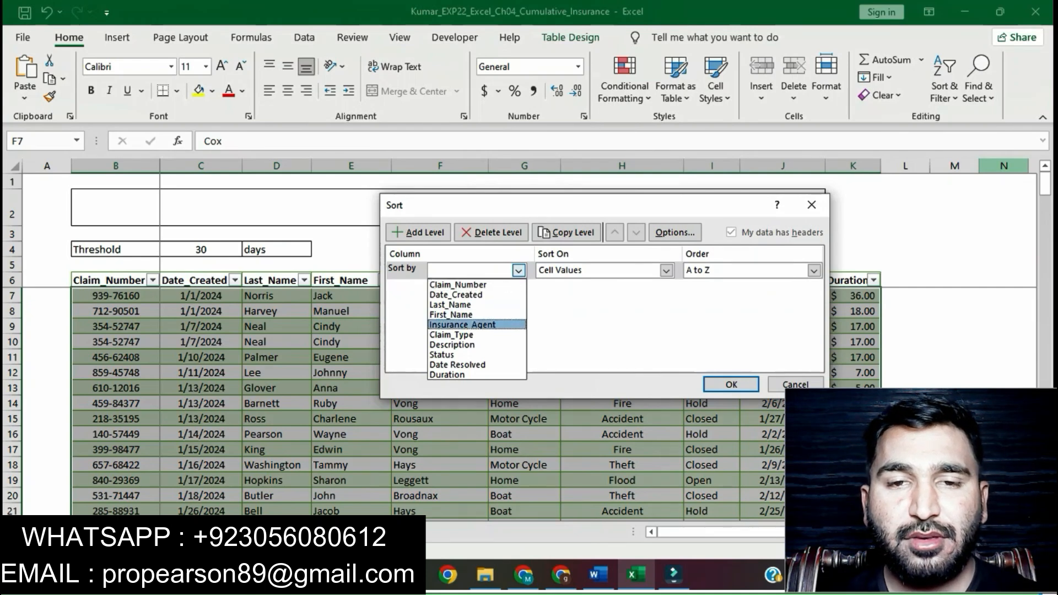
{"action": "left_click", "coordinate": [462, 325]}
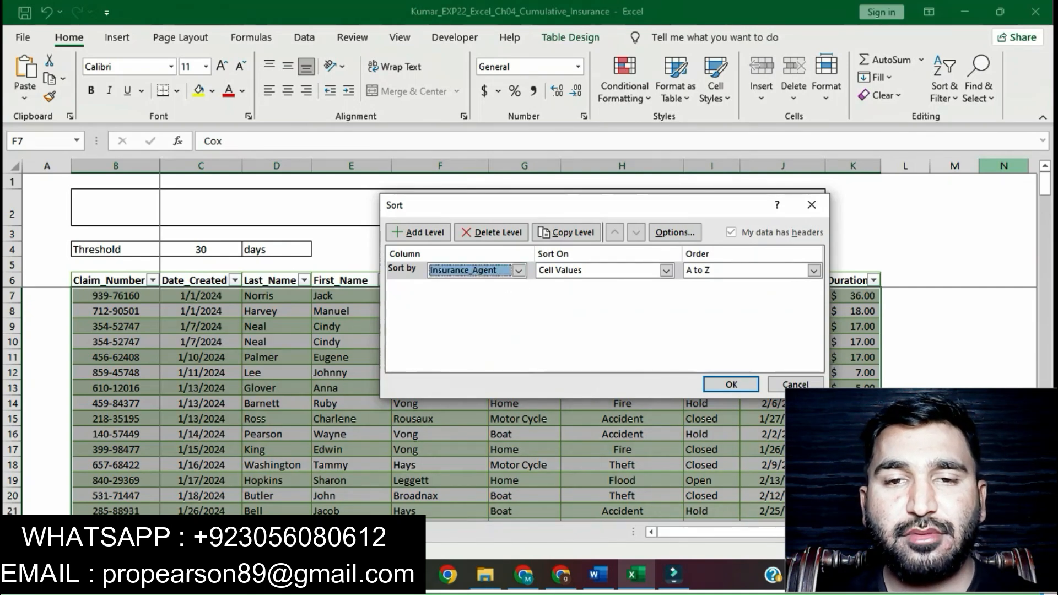
Select the second-level sort text of step 8 in Word, and in Excel add a second sort level by Description
{"action": "left_click", "coordinate": [599, 575]}
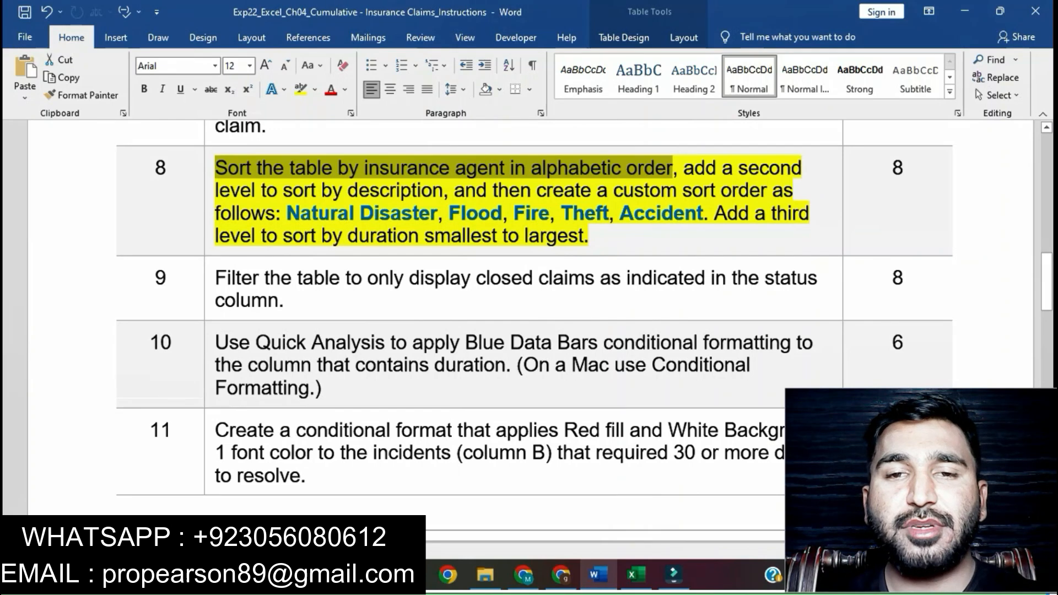
{"action": "left_click", "coordinate": [590, 236]}
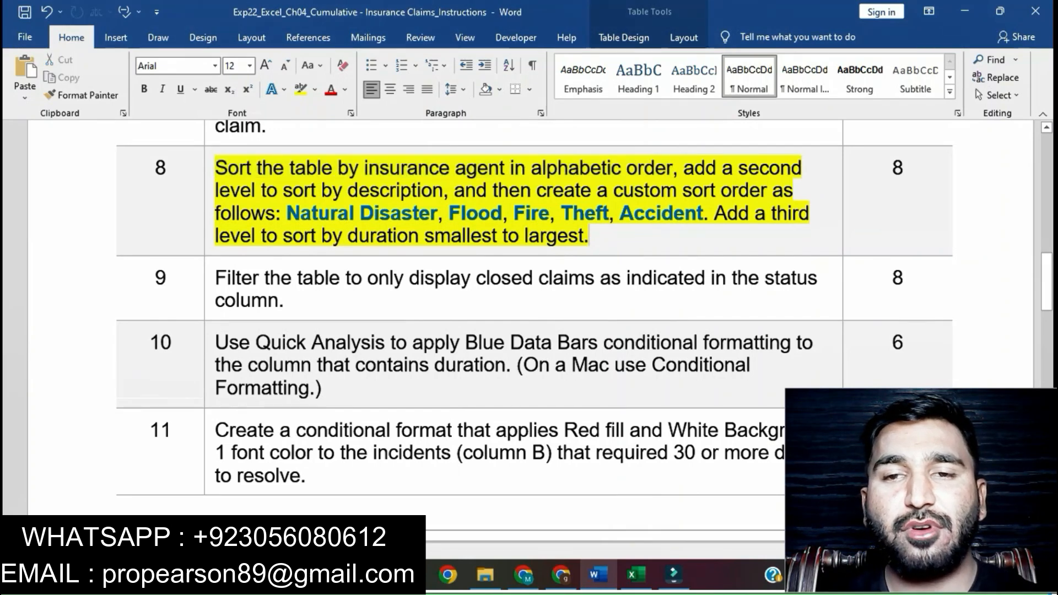
{"action": "left_click_drag", "start_coordinate": [683, 168], "coordinate": [445, 191]}
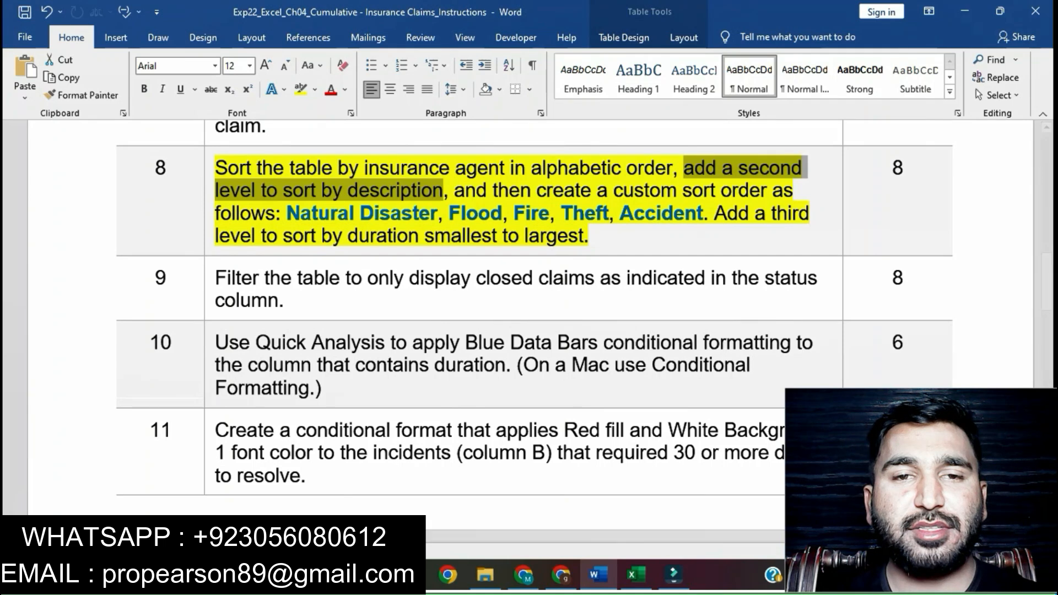
{"action": "left_click", "coordinate": [637, 575]}
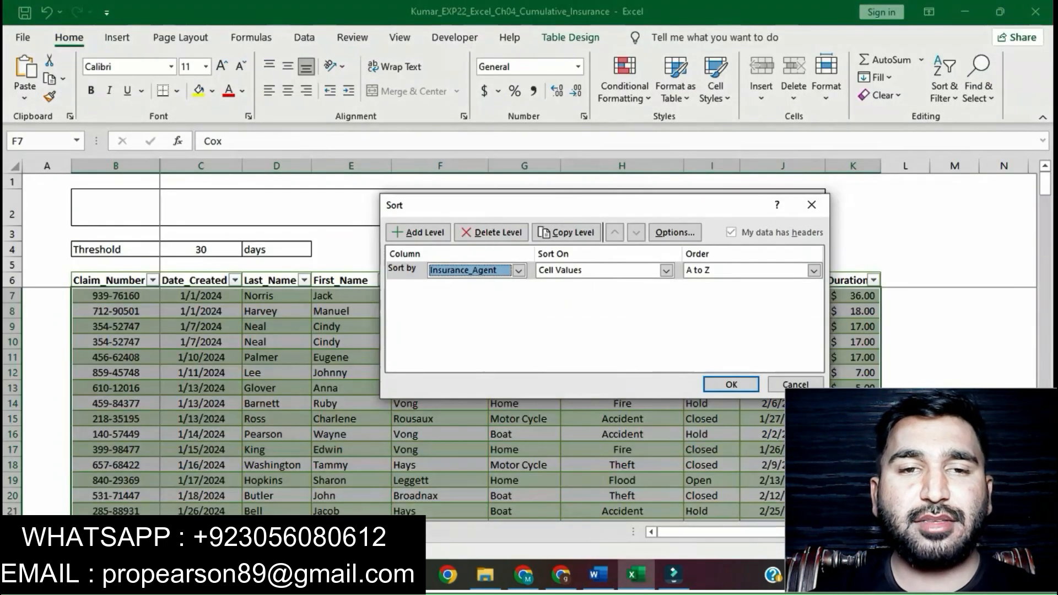
{"action": "left_click", "coordinate": [419, 232]}
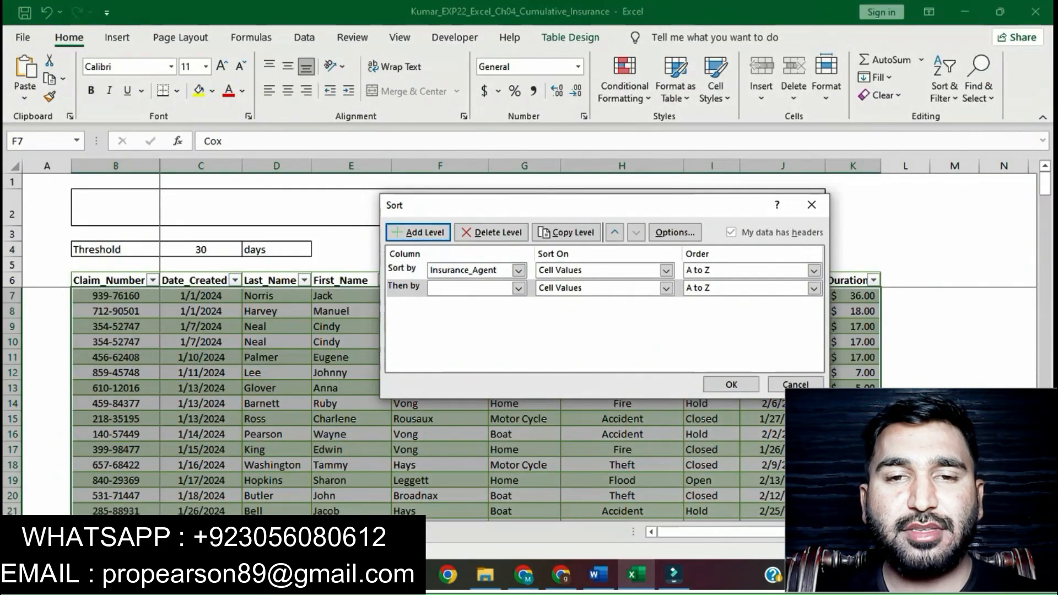
{"action": "left_click", "coordinate": [518, 288]}
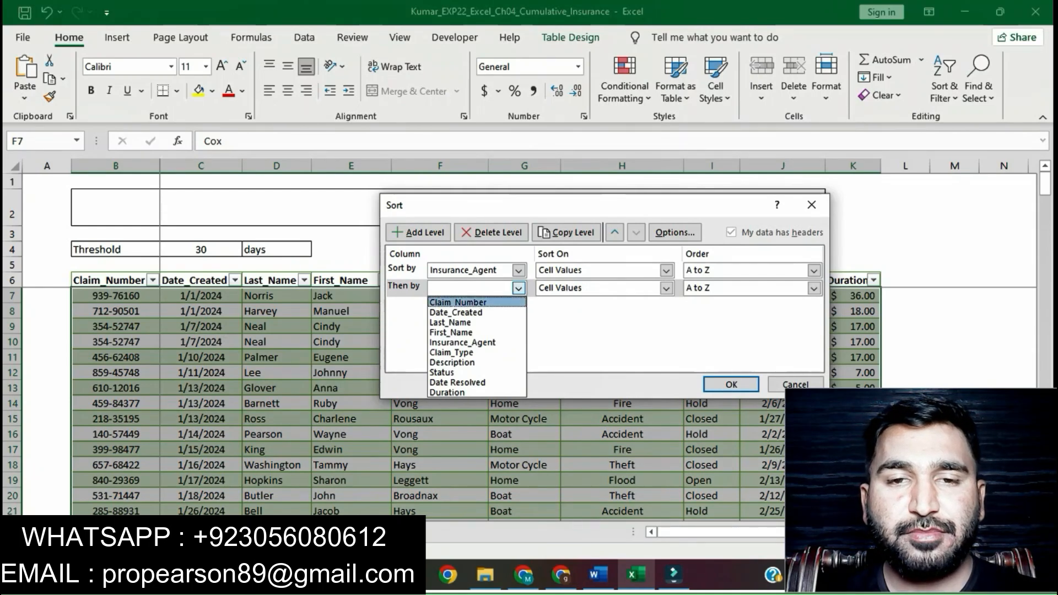
{"action": "left_click", "coordinate": [452, 363]}
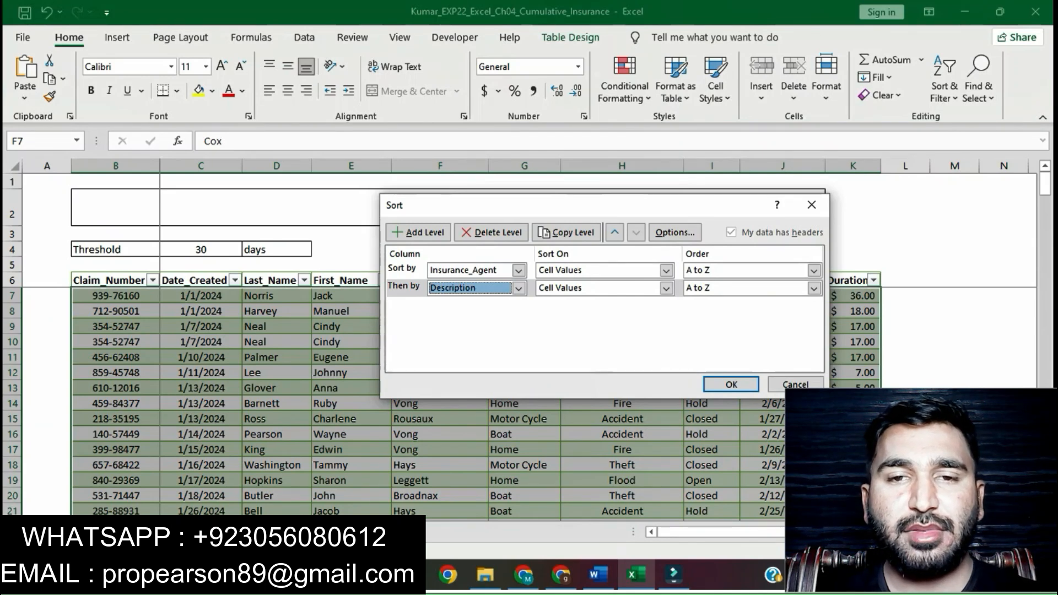
Select the custom sort order text in Word, and in Excel open the custom lists for the Description level's order
{"action": "left_click", "coordinate": [598, 575]}
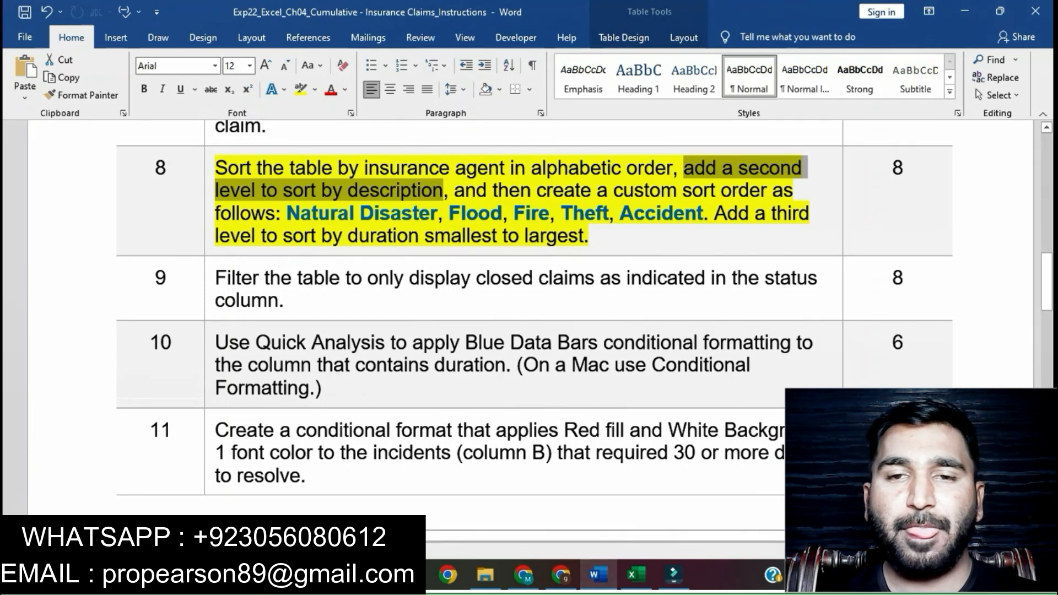
{"action": "left_click_drag", "start_coordinate": [455, 190], "coordinate": [282, 212]}
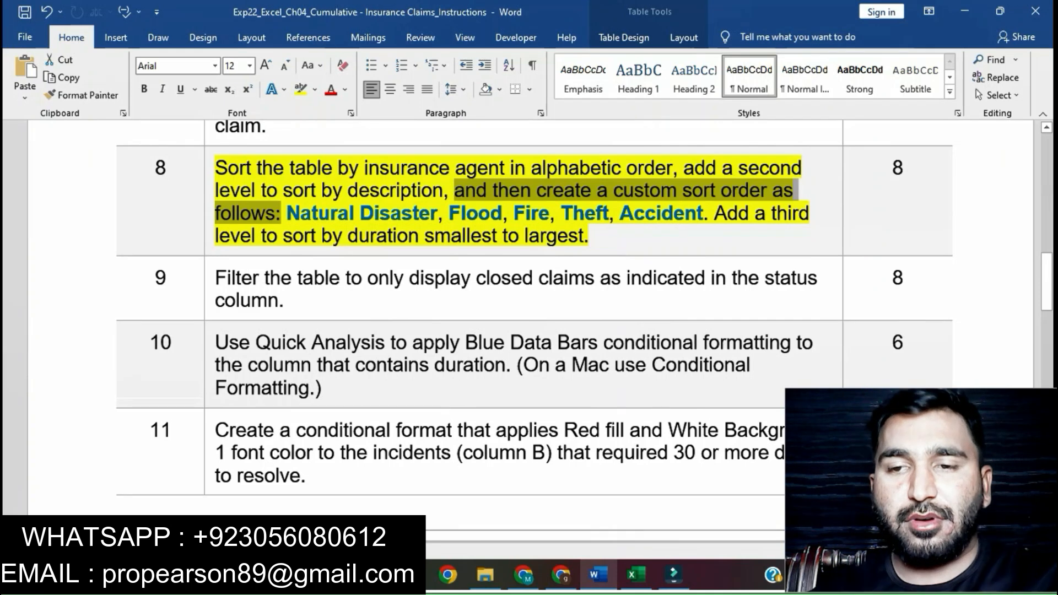
{"action": "key", "text": "alt+Tab"}
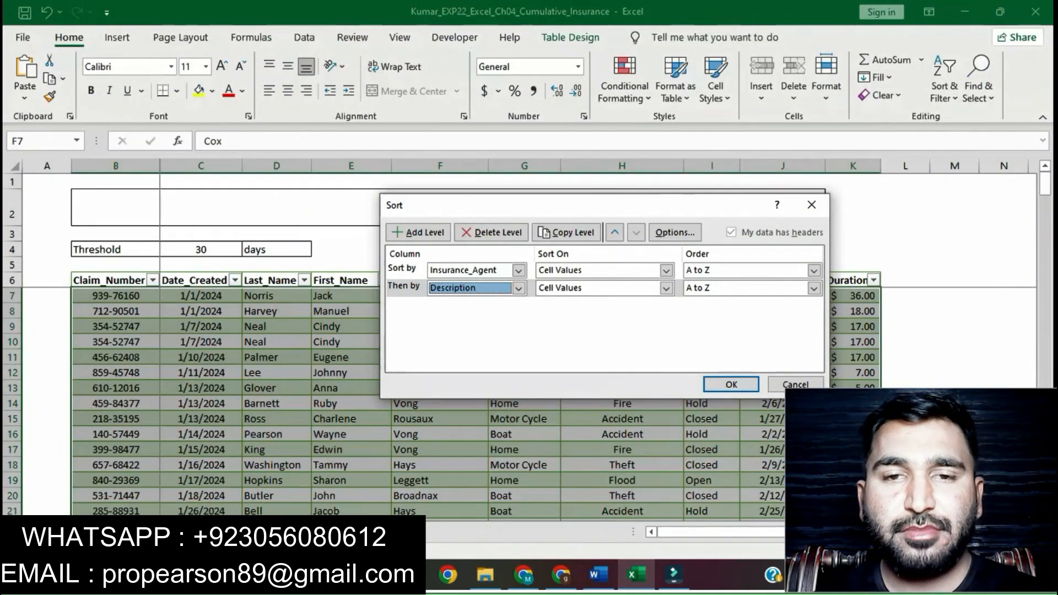
{"action": "left_click", "coordinate": [814, 288]}
{"action": "left_click", "coordinate": [711, 322]}
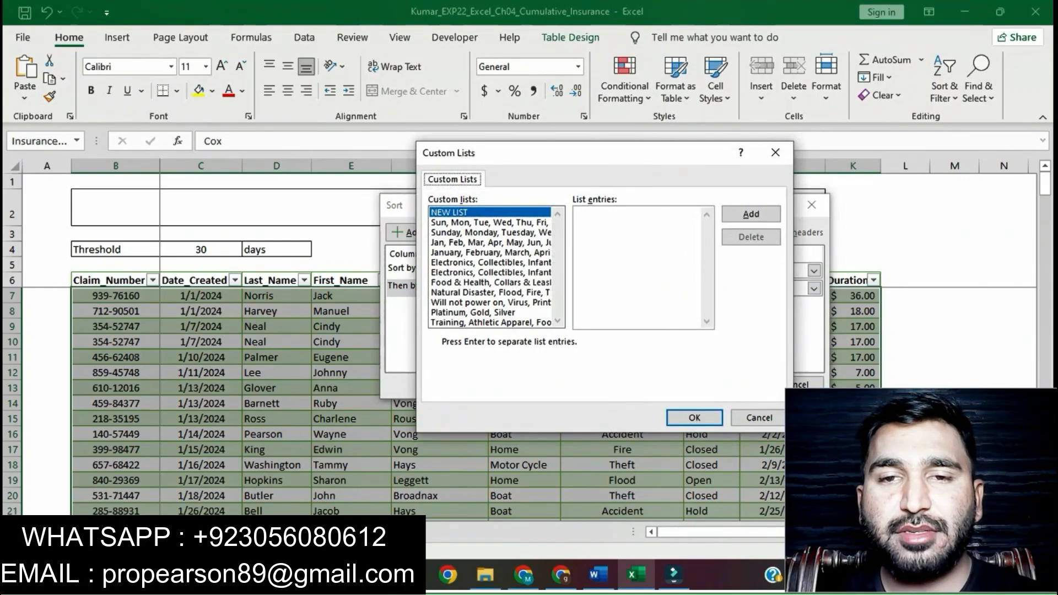
Select the words Natural Disaster in the step 8 instruction in Word and return to Excel's custom lists
{"action": "key", "text": "alt+Tab"}
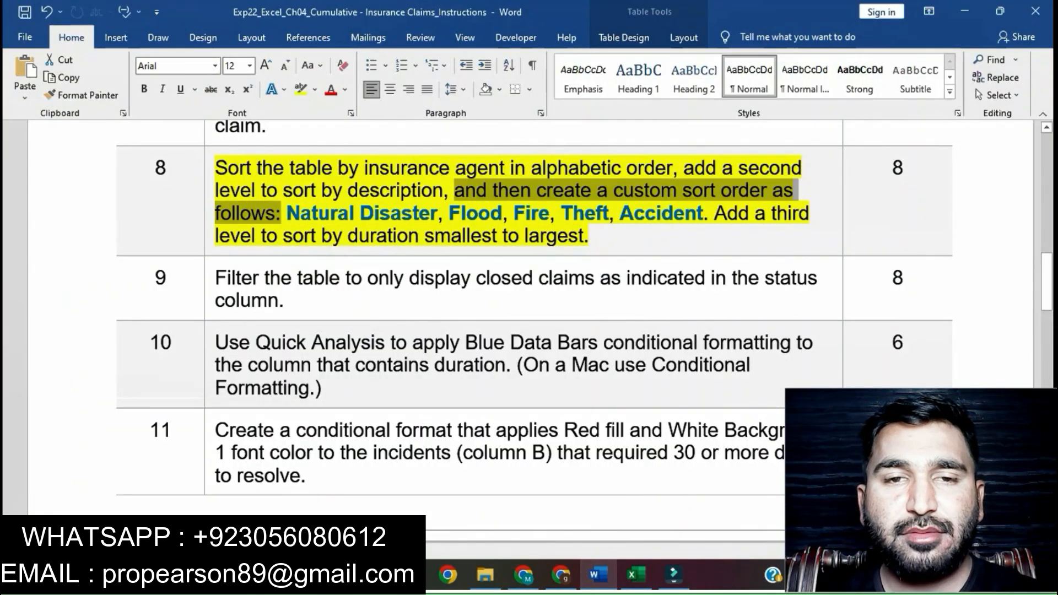
{"action": "left_click", "coordinate": [548, 235]}
{"action": "left_click_drag", "start_coordinate": [286, 213], "coordinate": [438, 213]}
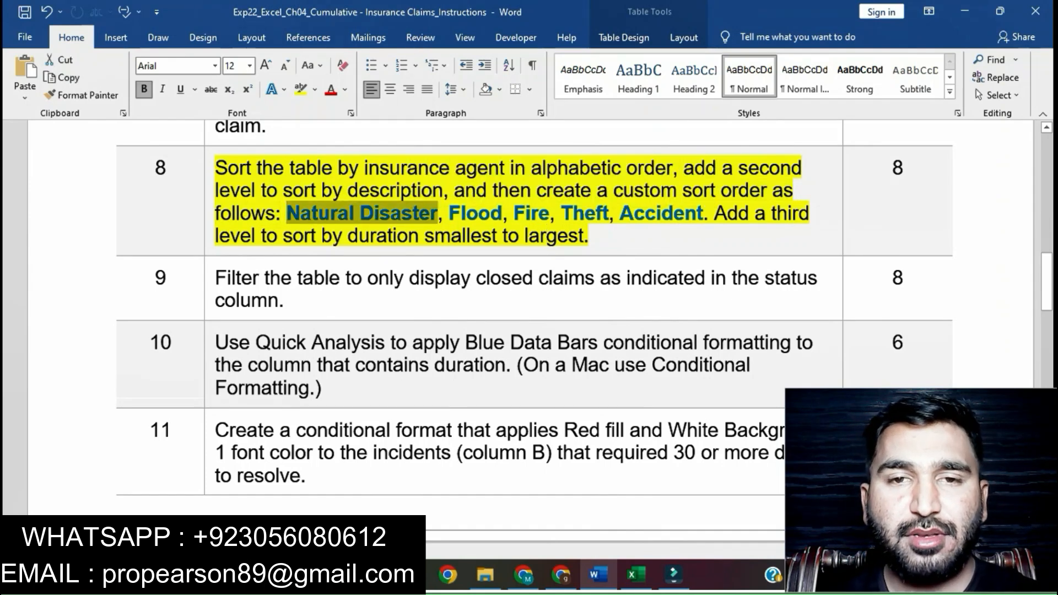
{"action": "key", "text": "alt+Tab"}
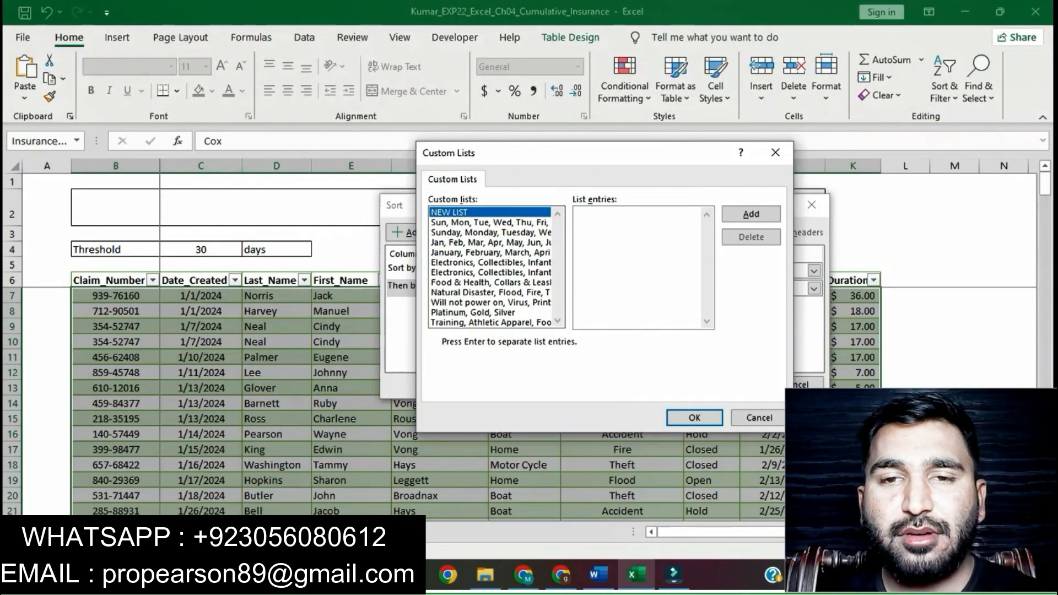
Enter Natural Disaster followed by a comma as the first entry of the new custom list, rechecking the wording in Word
{"action": "left_click", "coordinate": [577, 214]}
{"action": "type", "text": "Natur"}
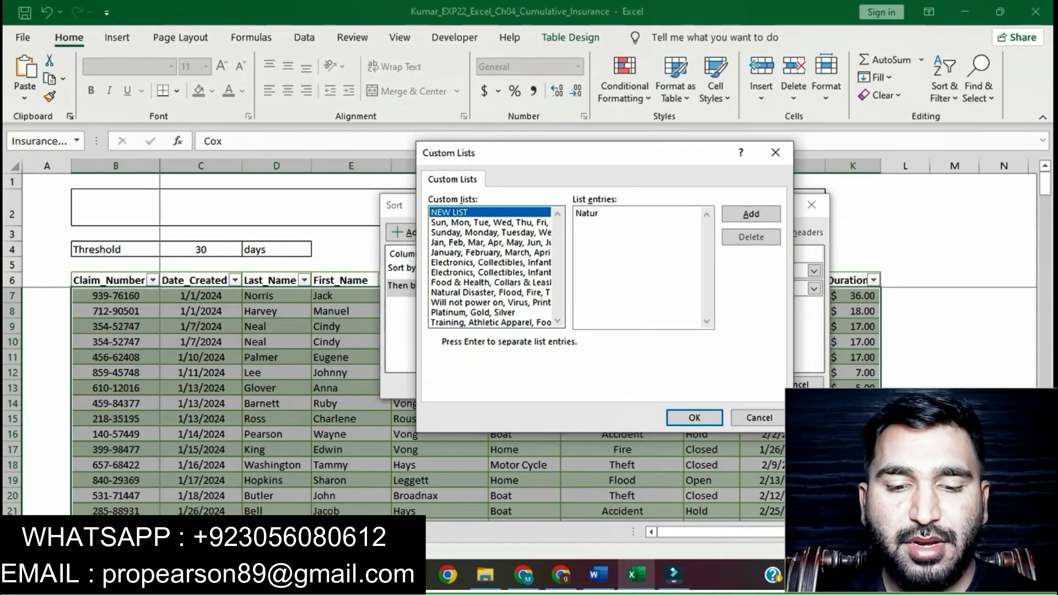
{"action": "type", "text": "al"}
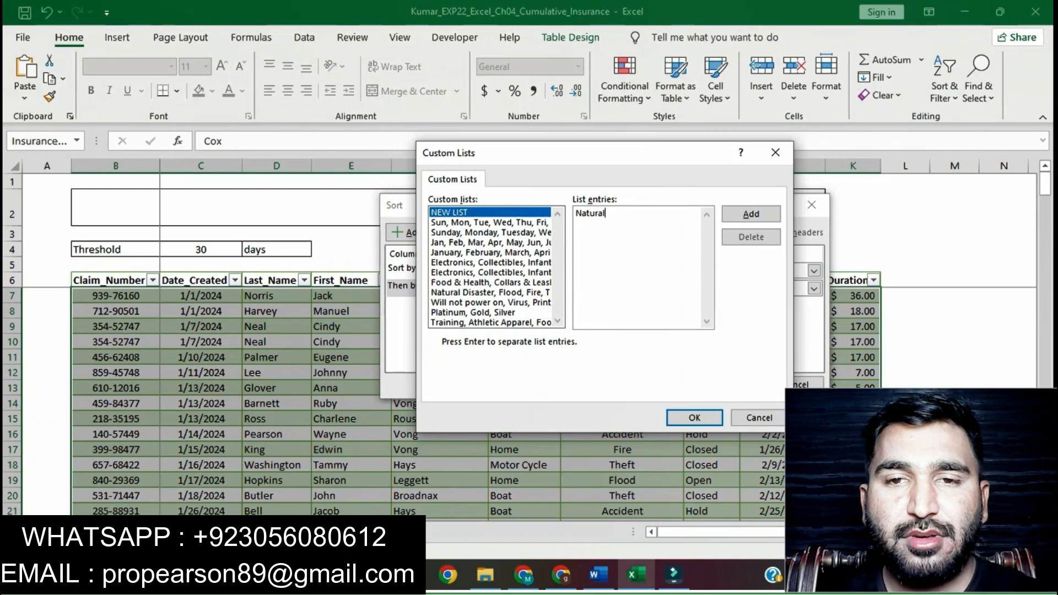
{"action": "type", "text": " D"}
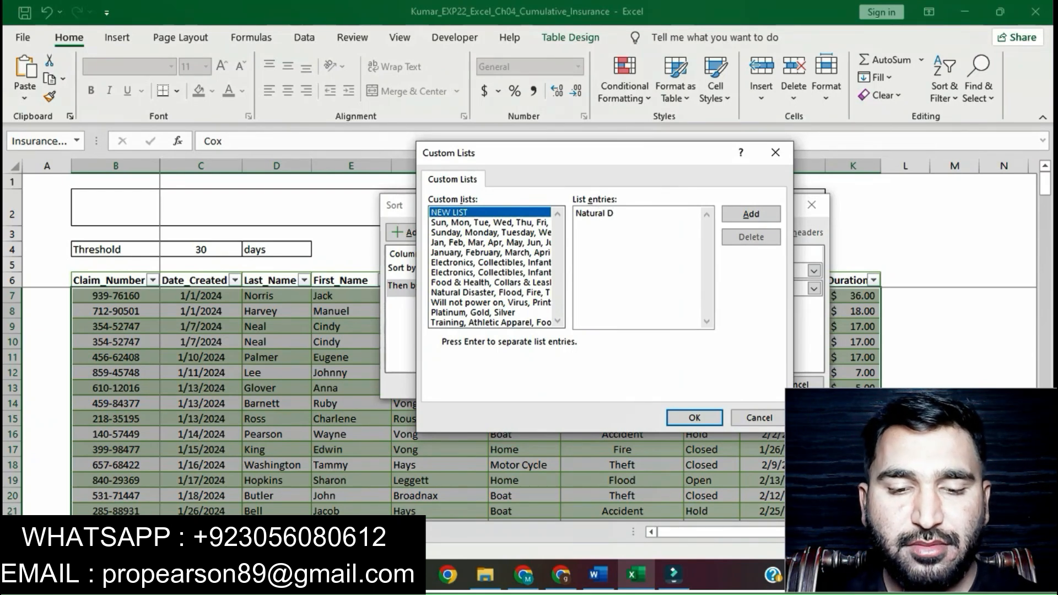
{"action": "type", "text": "i"}
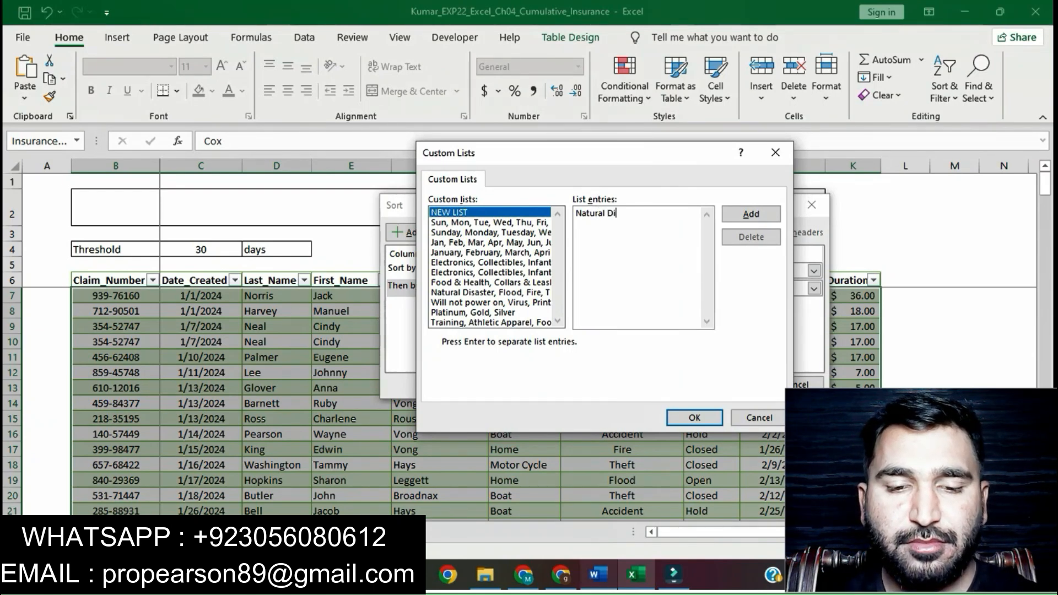
{"action": "left_click", "coordinate": [599, 575]}
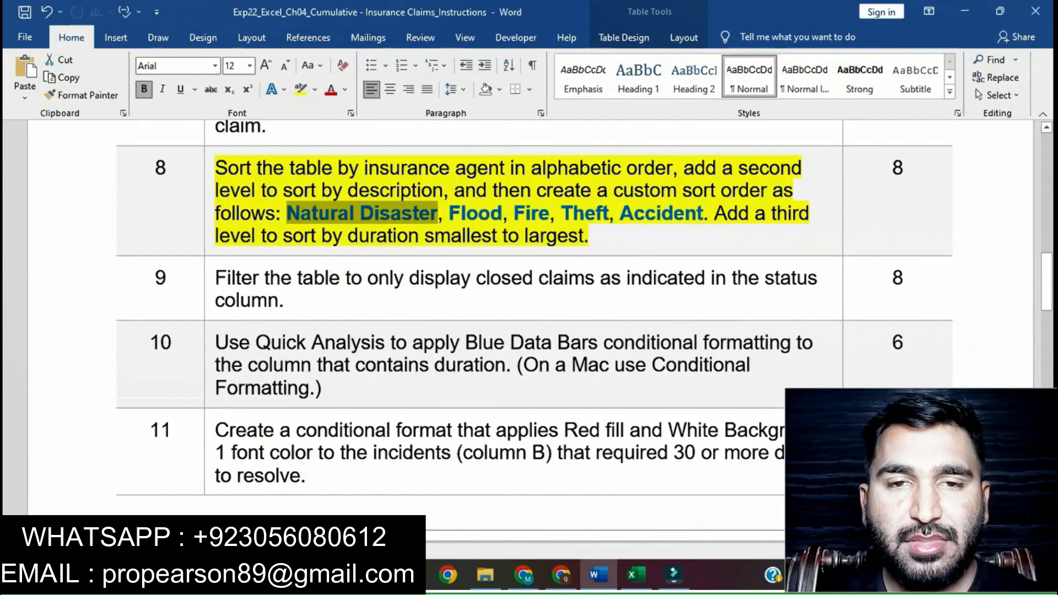
{"action": "left_click", "coordinate": [632, 575]}
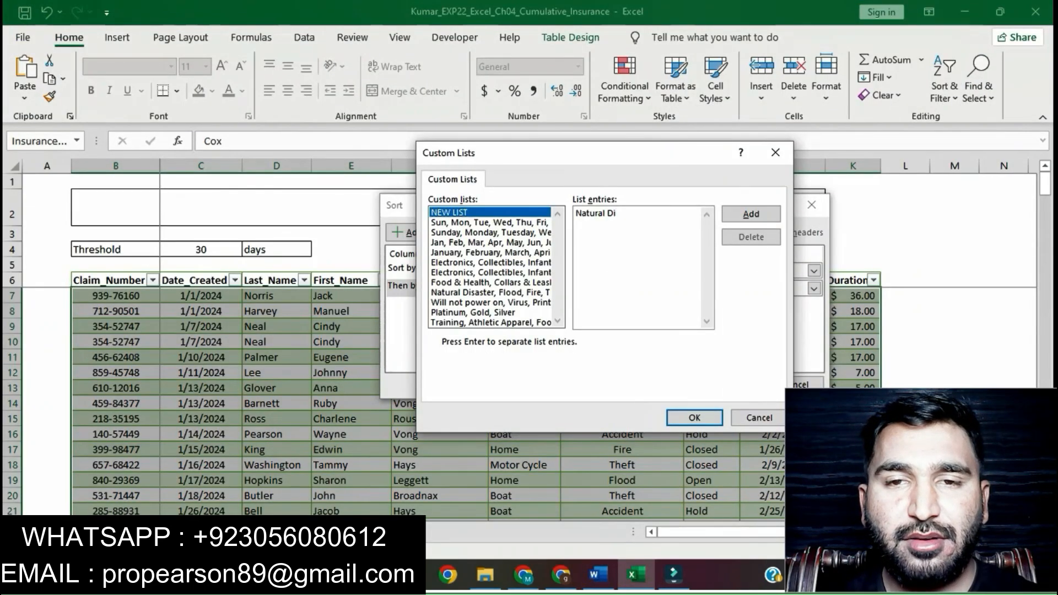
{"action": "type", "text": "sast"}
{"action": "key", "text": "BackSpace"}
{"action": "type", "text": "ter,"}
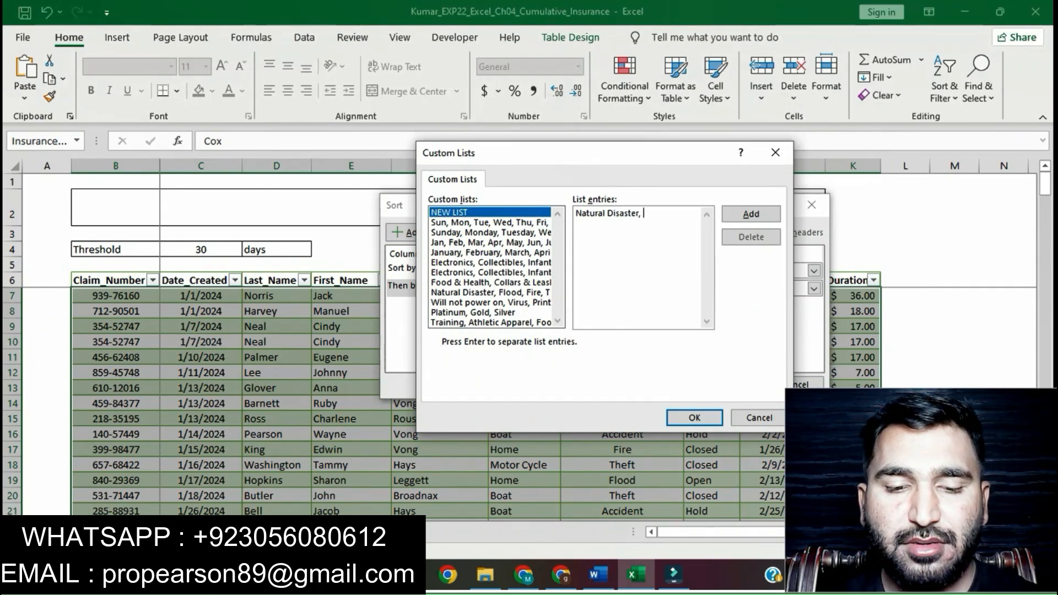
Recheck the order in Word and add Flood followed by a comma as the custom list's second entry in Excel
{"action": "key", "text": "alt+Tab"}
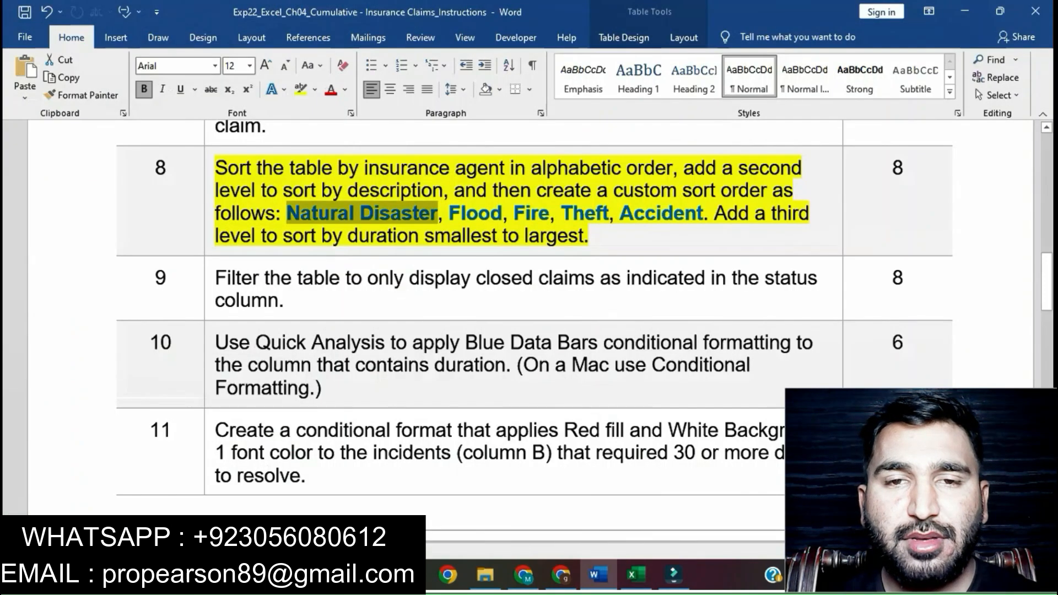
{"action": "key", "text": "alt+Tab"}
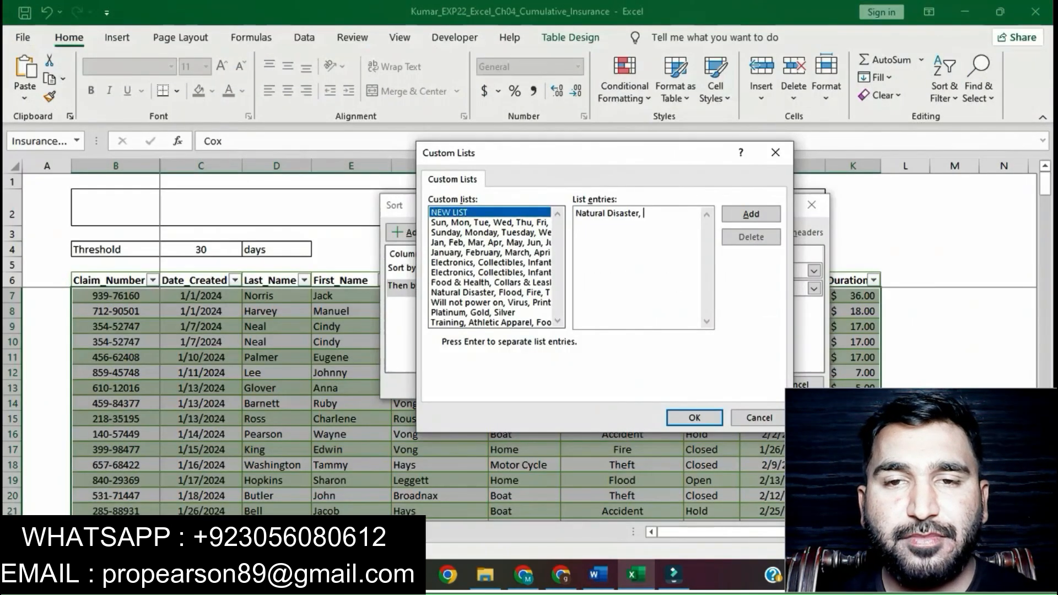
{"action": "type", "text": "Flood"}
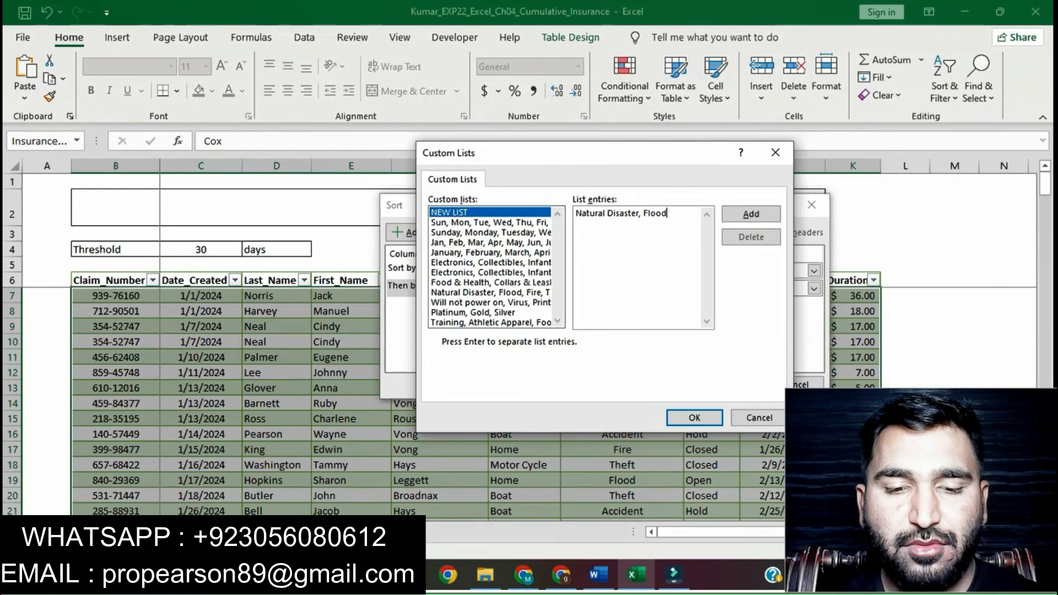
{"action": "type", "text": ","}
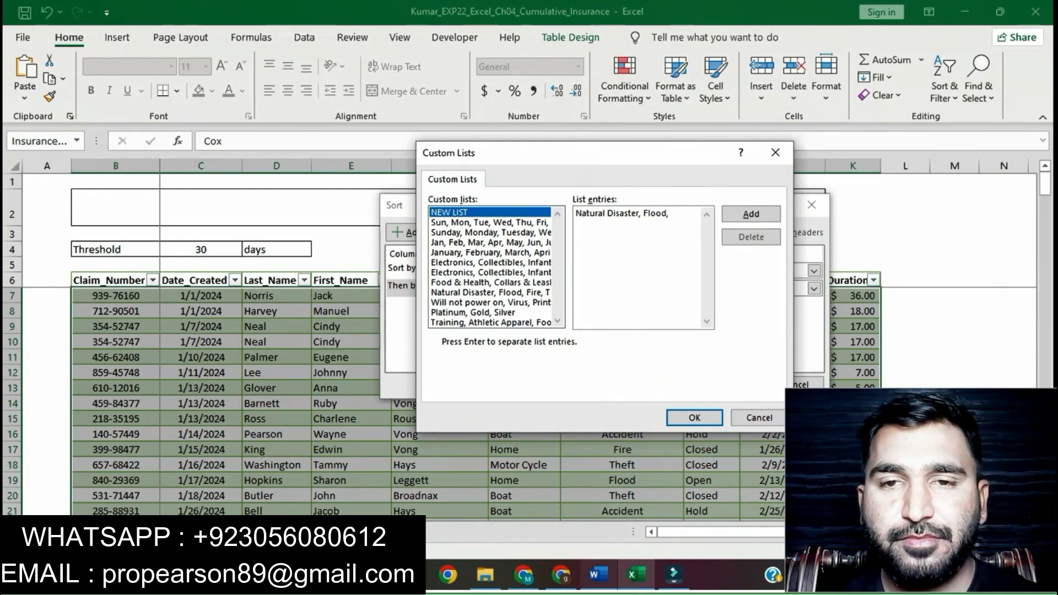
Recheck the order in step 8 of the Word instructions and add Fire followed by a comma to Excel's new custom list
{"action": "left_click", "coordinate": [599, 575]}
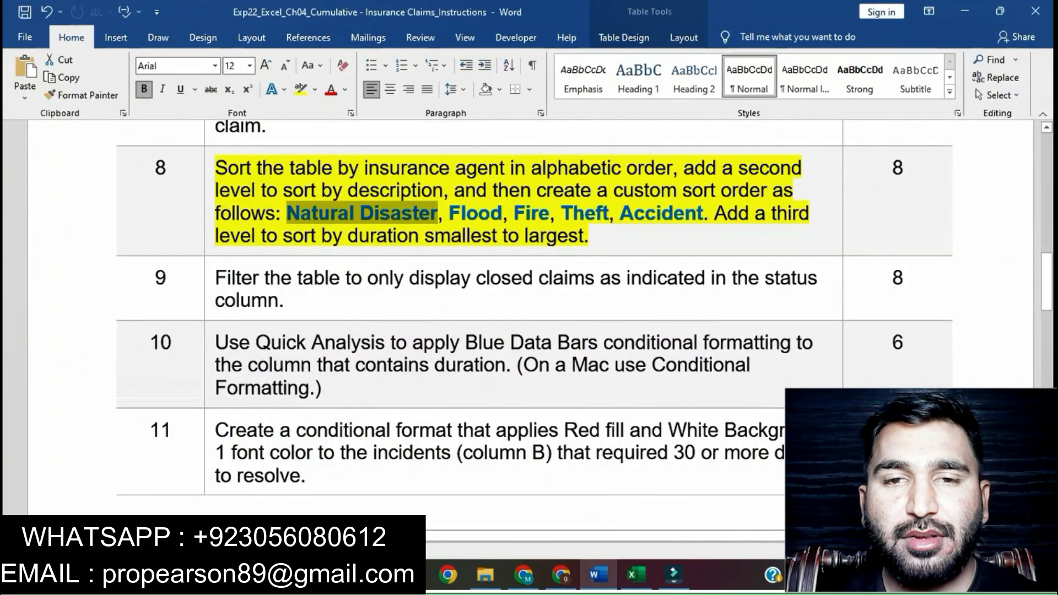
{"action": "left_click", "coordinate": [550, 236]}
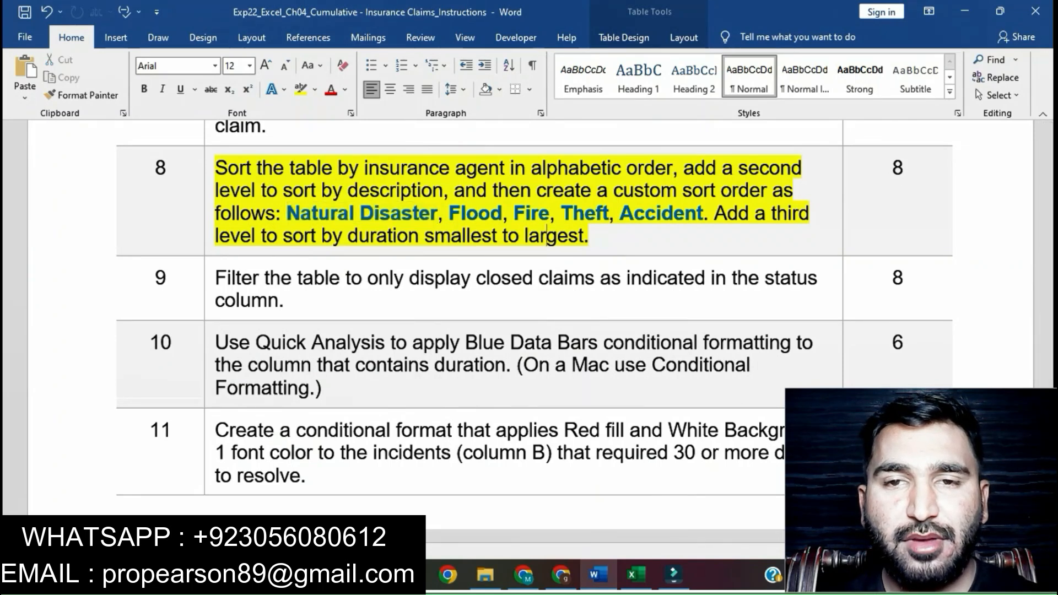
{"action": "left_click", "coordinate": [636, 575]}
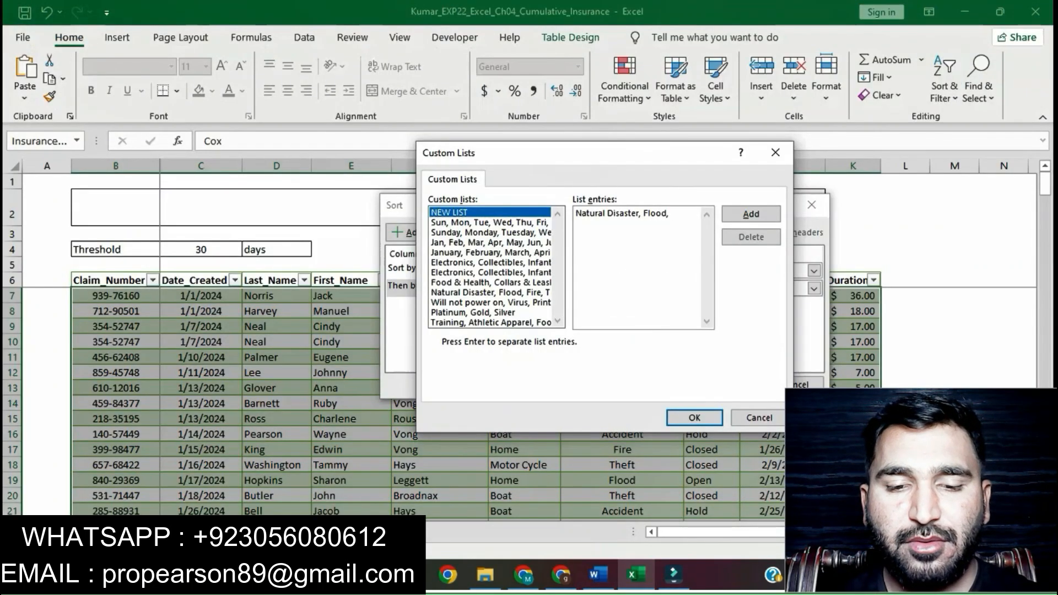
{"action": "type", "text": "ir"}
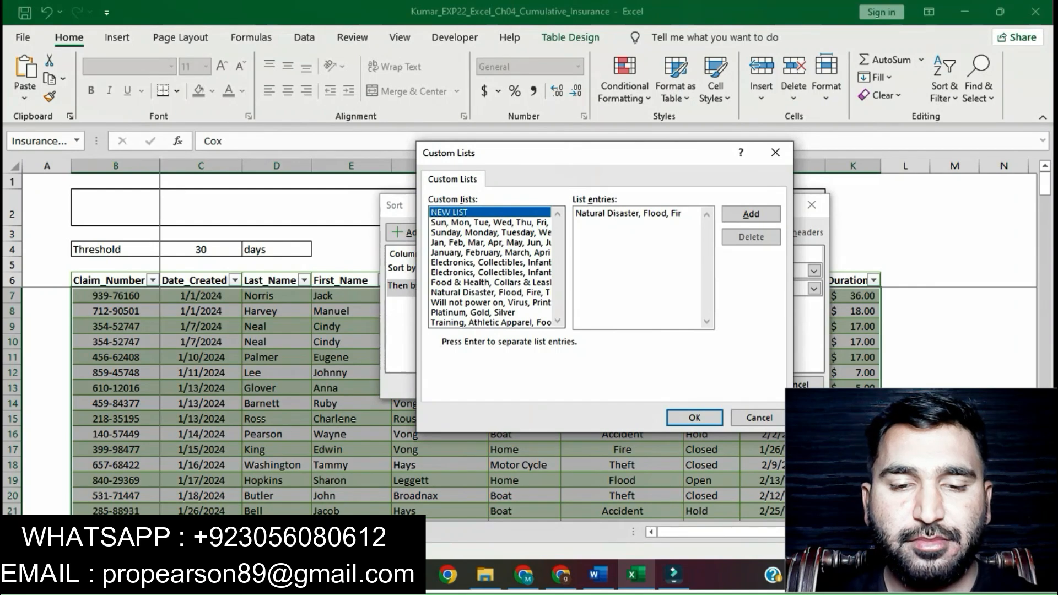
{"action": "type", "text": "e"}
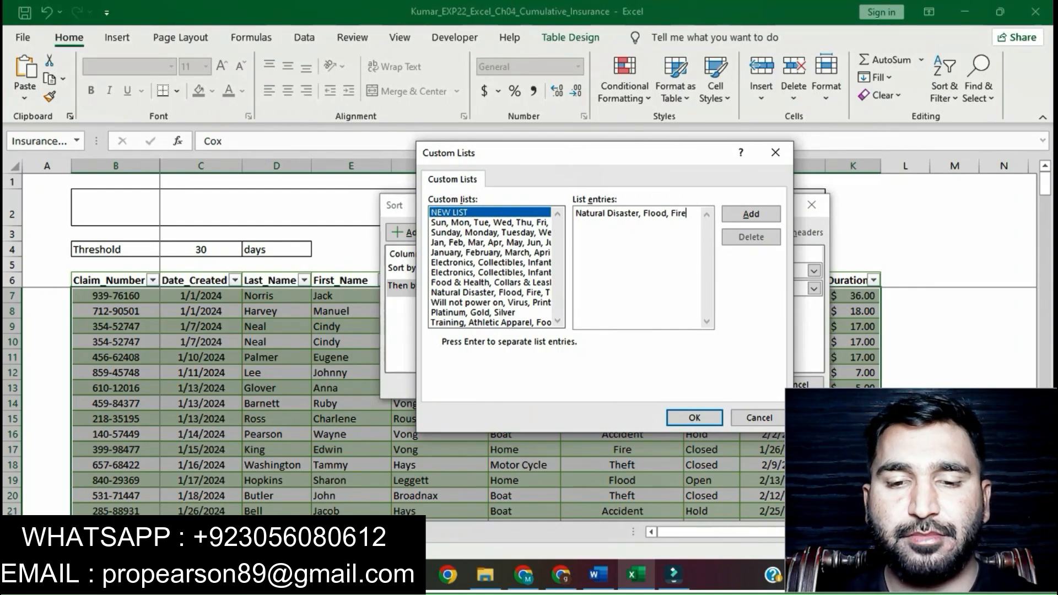
{"action": "type", "text": ","}
Check the next item in Word and add Theft followed by a comma to the new custom list in Excel
{"action": "key", "text": "alt+Tab"}
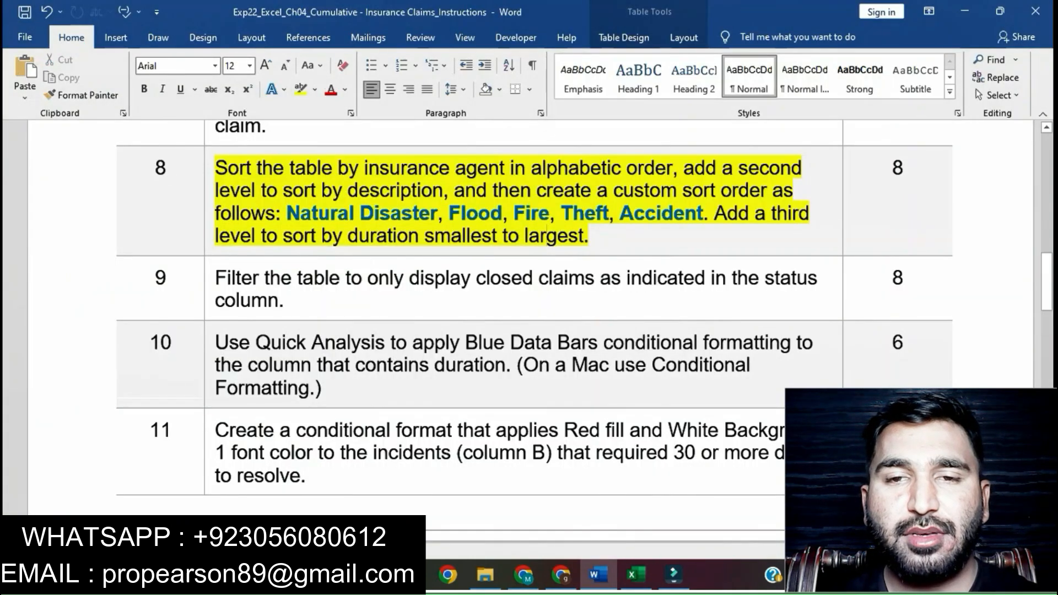
{"action": "key", "text": "alt+Tab"}
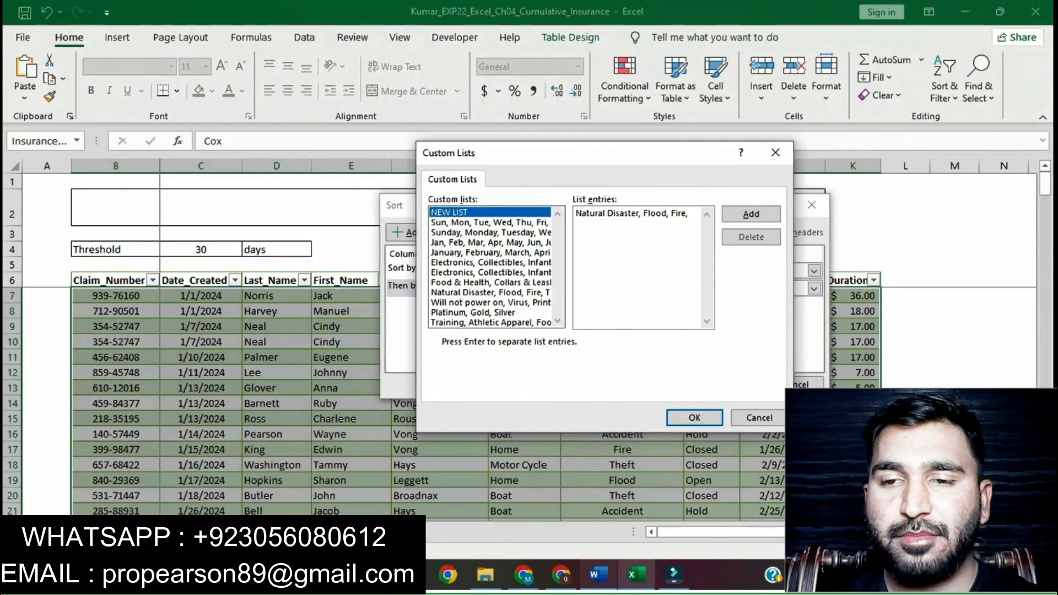
{"action": "mouse_move", "coordinate": [636, 575]}
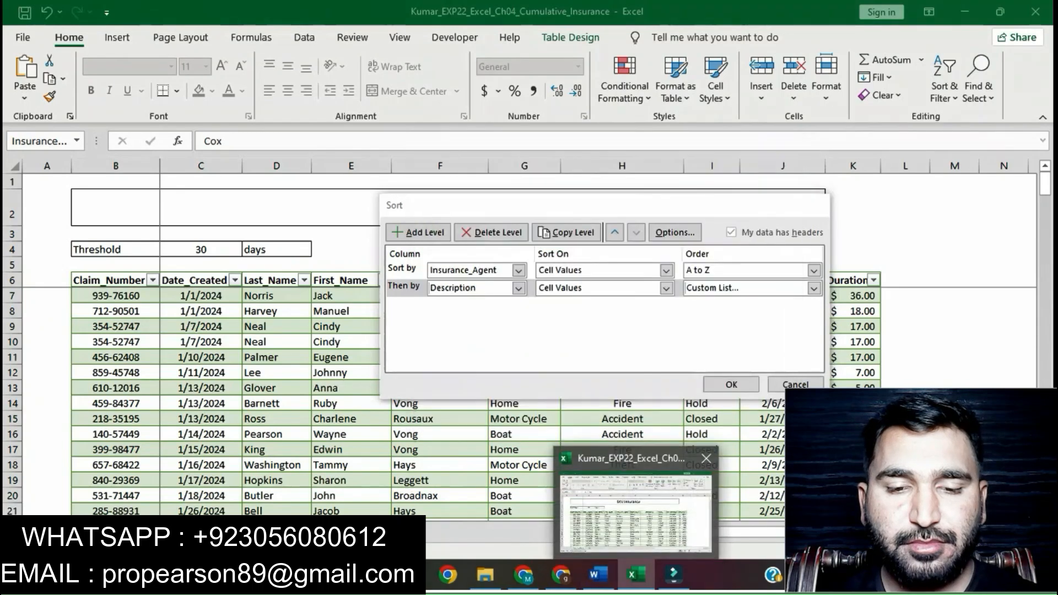
{"action": "left_click", "coordinate": [635, 499]}
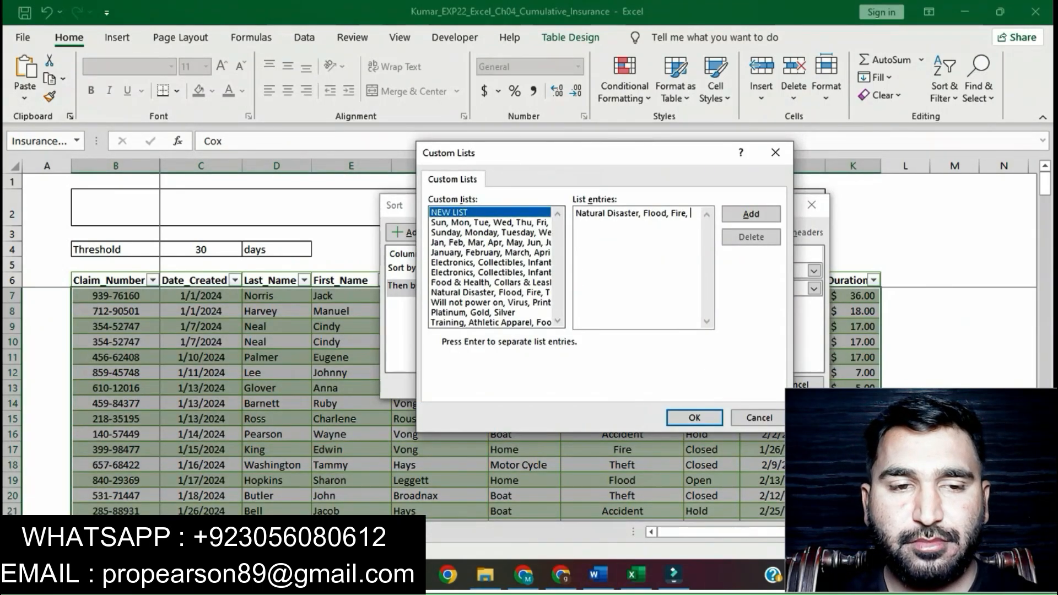
{"action": "type", "text": "Th"}
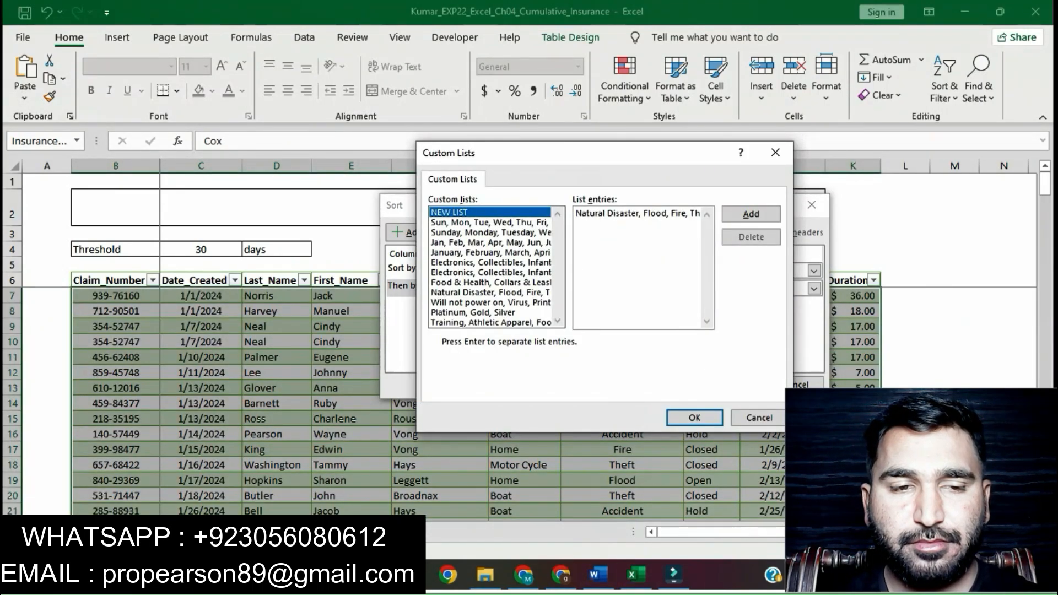
{"action": "type", "text": "eft,"}
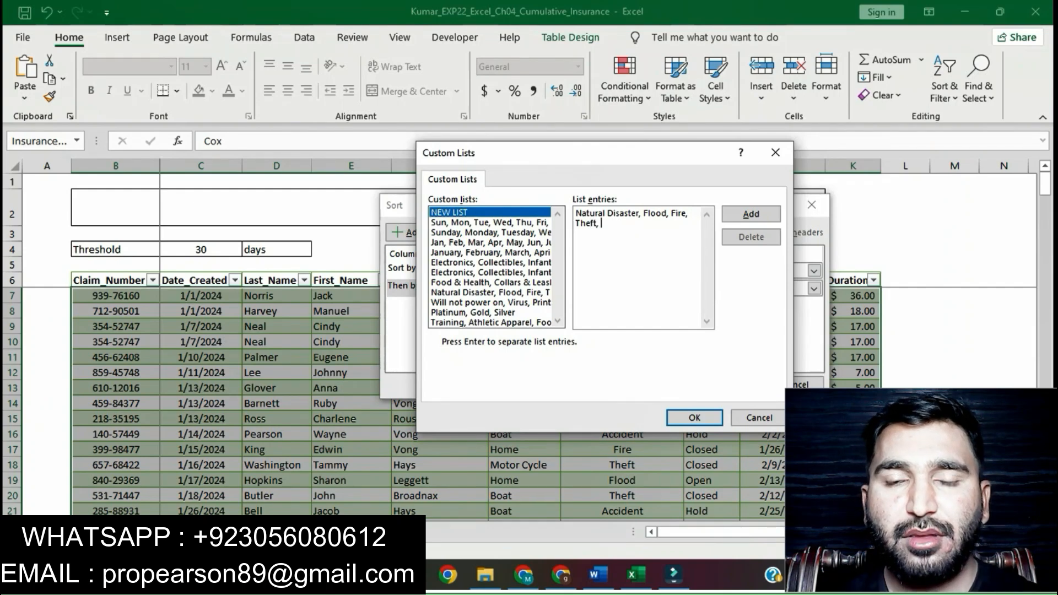
Choose the existing Natural Disaster, Flood, Fire, Theft, Accident custom list as the Description level's order and apply the sort to the table
{"action": "left_click", "coordinate": [598, 575]}
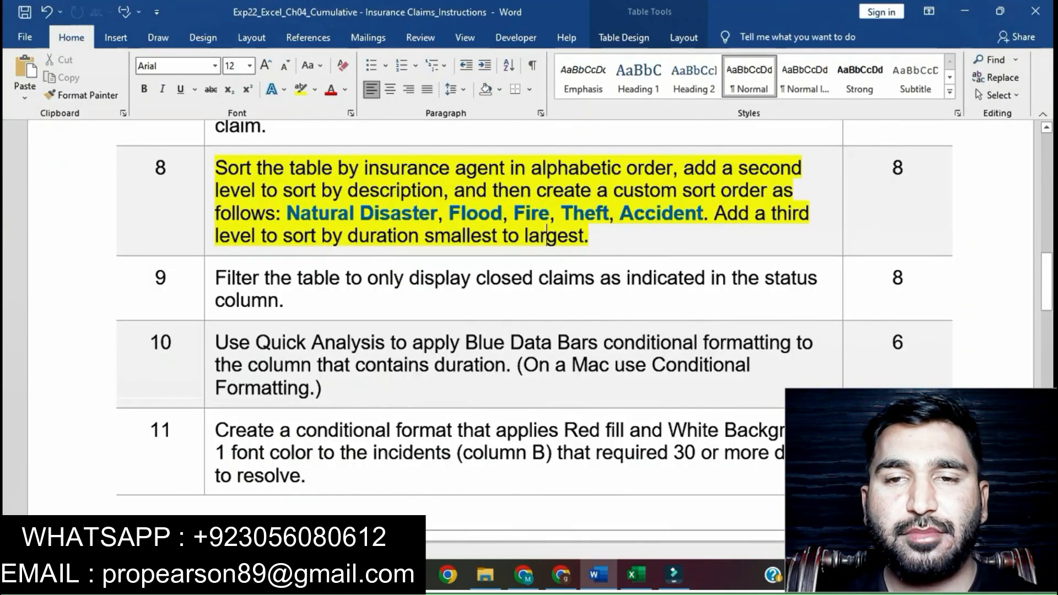
{"action": "key", "text": "alt+Tab"}
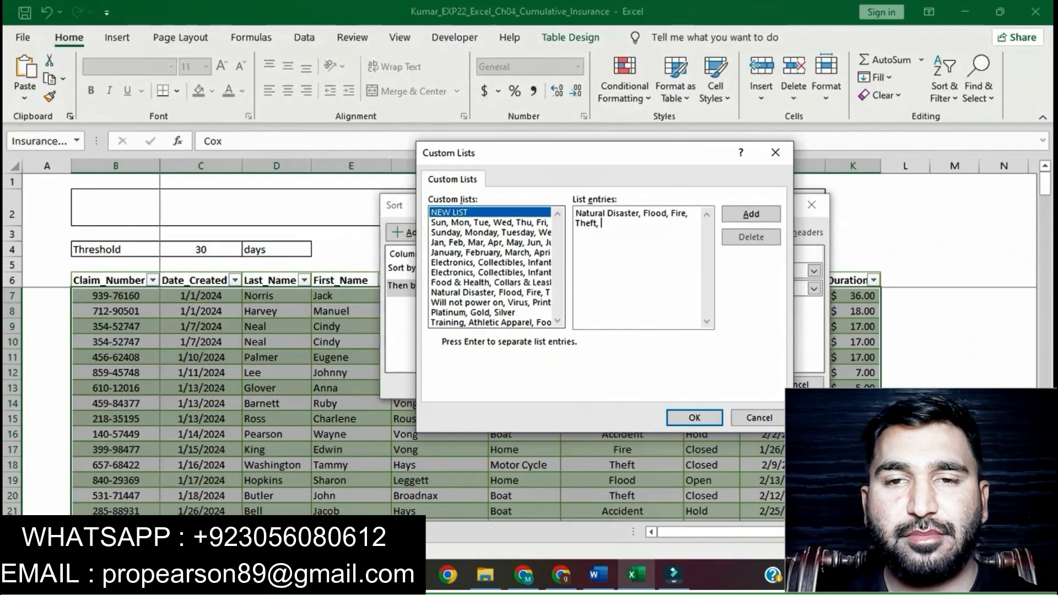
{"action": "left_click", "coordinate": [490, 293]}
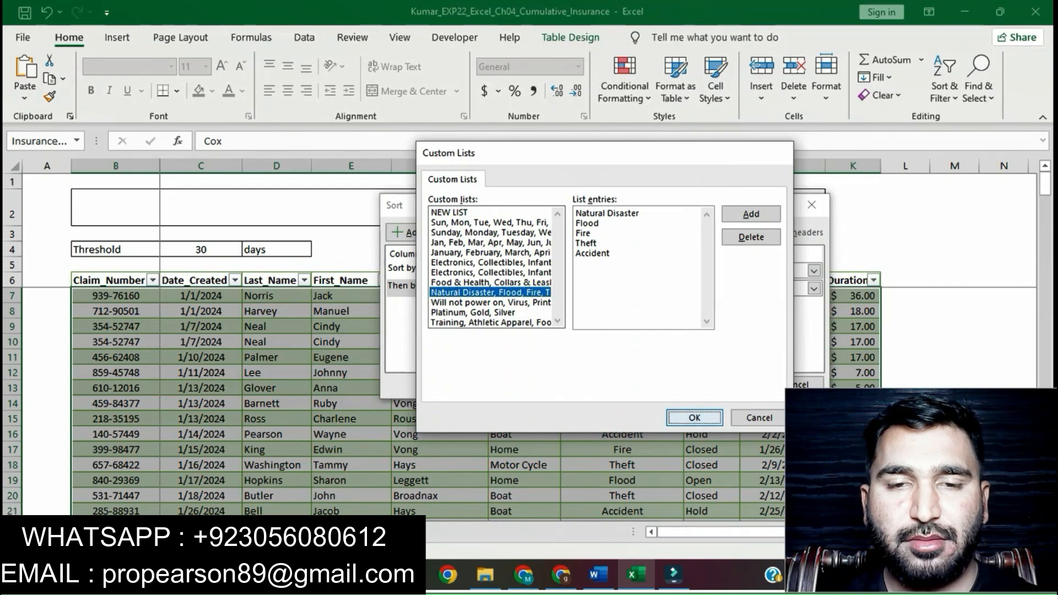
{"action": "left_click", "coordinate": [695, 418]}
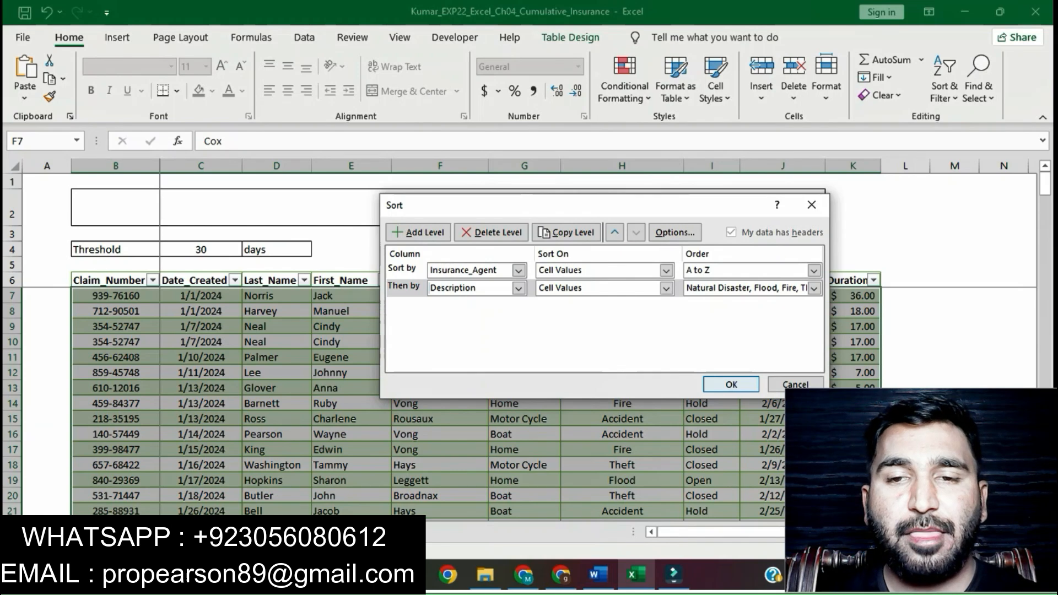
{"action": "key", "text": "Return"}
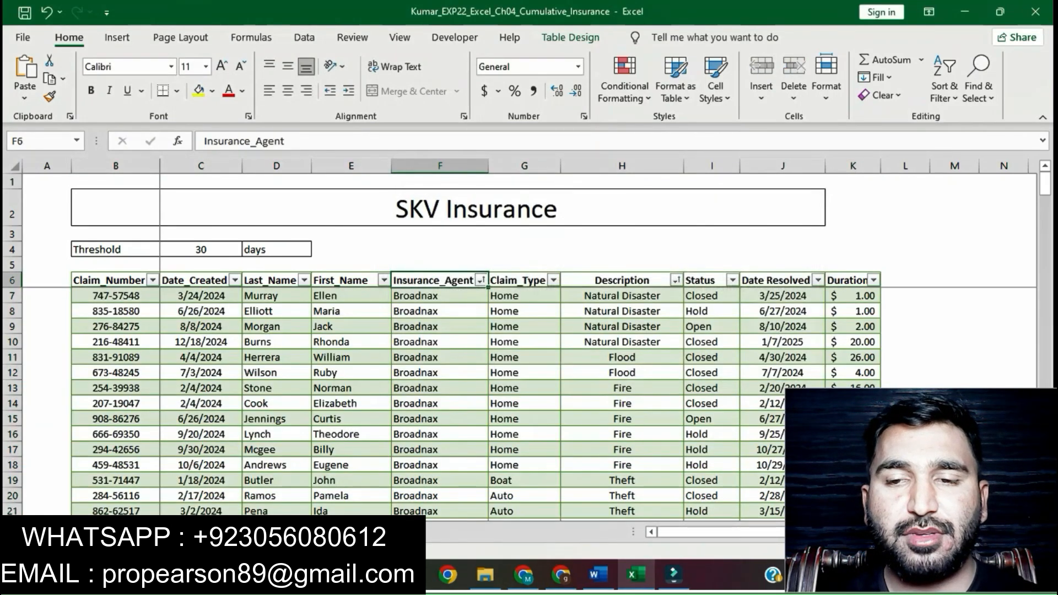
{"action": "scroll", "coordinate": [476, 403], "scroll_direction": "down", "scroll_amount": 12}
Switch to Word and remove the yellow highlight from the step 8 instruction
{"action": "left_click", "coordinate": [599, 575]}
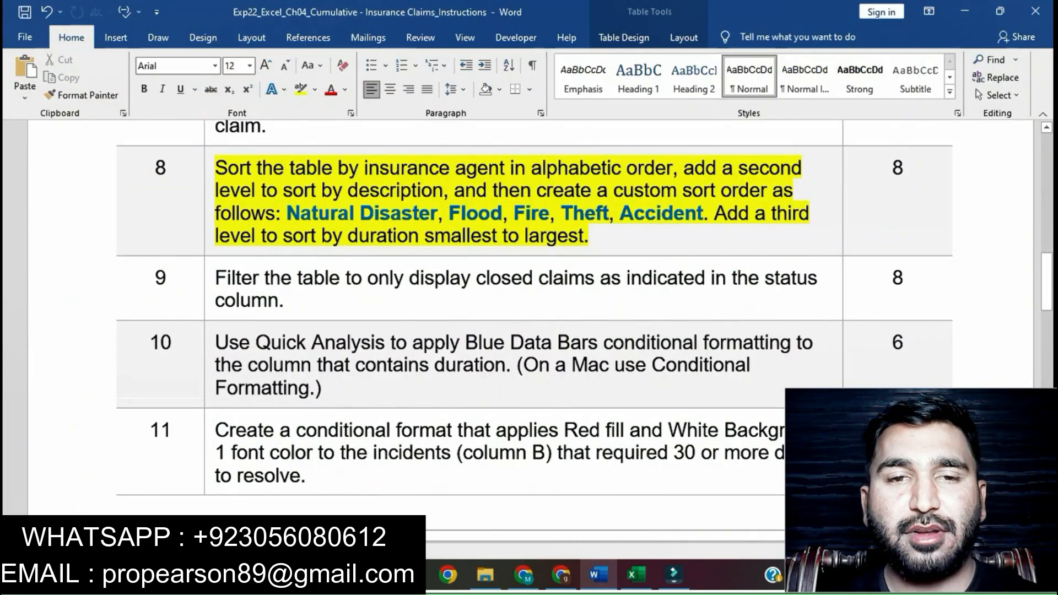
{"action": "triple_click", "coordinate": [548, 229]}
{"action": "left_click", "coordinate": [270, 142]}
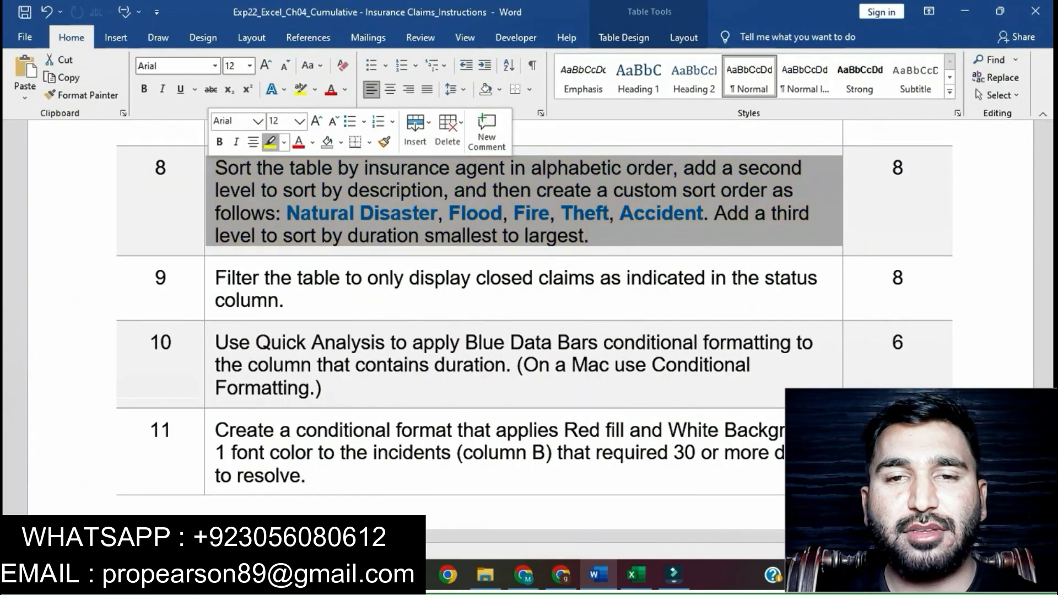
{"action": "left_click", "coordinate": [599, 237]}
{"action": "left_click", "coordinate": [414, 213]}
Skim the Word instructions, then look through the MyLab IT assignments list in Chrome from the tutorials to the Excel Chapter 1 items
{"action": "scroll", "coordinate": [415, 213], "scroll_direction": "down", "scroll_amount": 3}
{"action": "scroll", "coordinate": [530, 275], "scroll_direction": "down", "scroll_amount": 8}
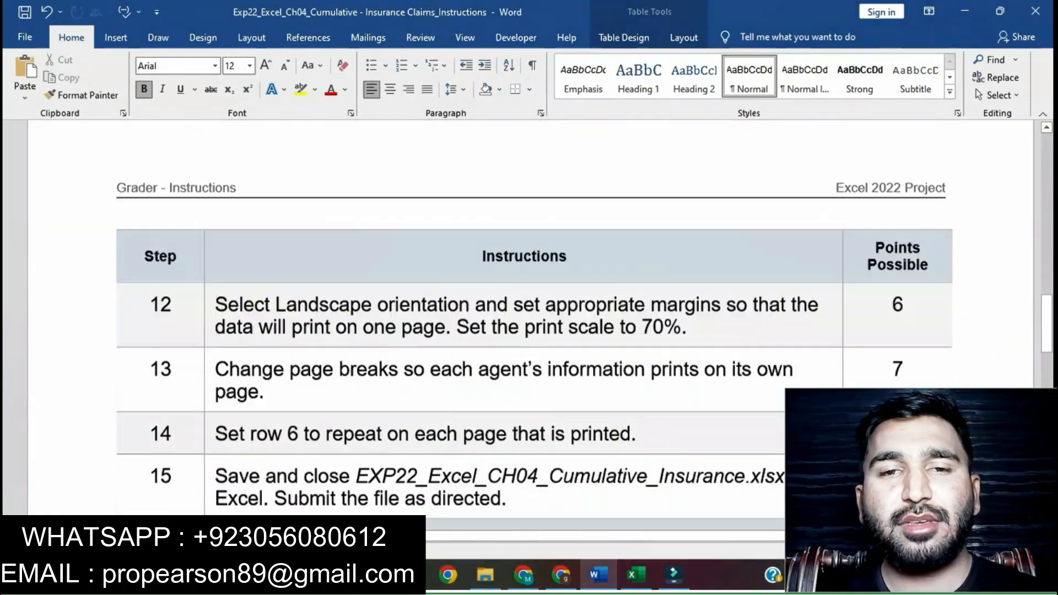
{"action": "scroll", "coordinate": [529, 276], "scroll_direction": "up", "scroll_amount": 12}
{"action": "scroll", "coordinate": [529, 325], "scroll_direction": "up", "scroll_amount": 15}
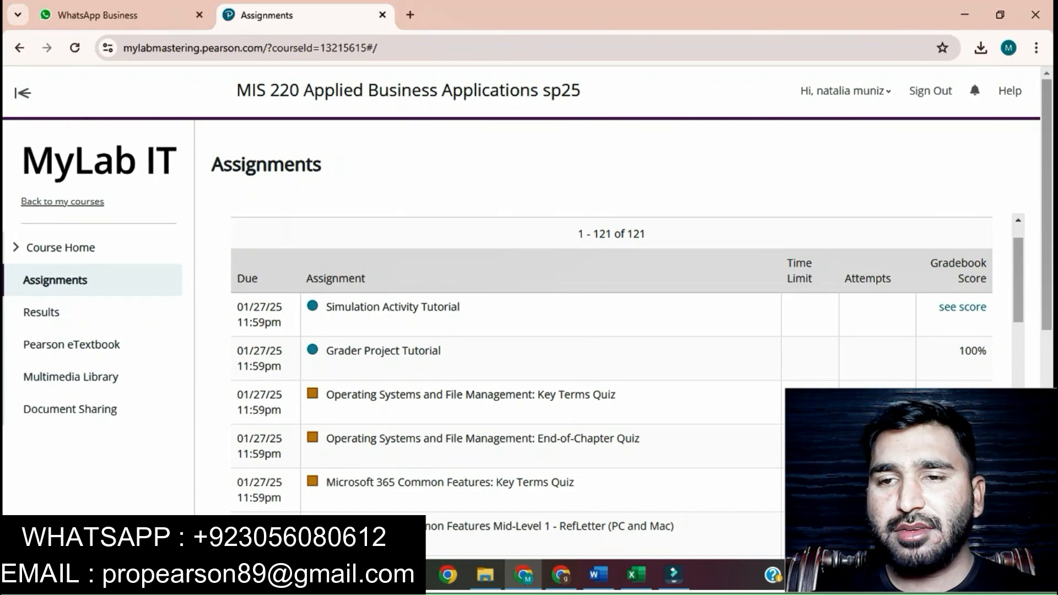
{"action": "scroll", "coordinate": [612, 385], "scroll_direction": "down", "scroll_amount": 6}
{"action": "scroll", "coordinate": [612, 386], "scroll_direction": "down", "scroll_amount": 1}
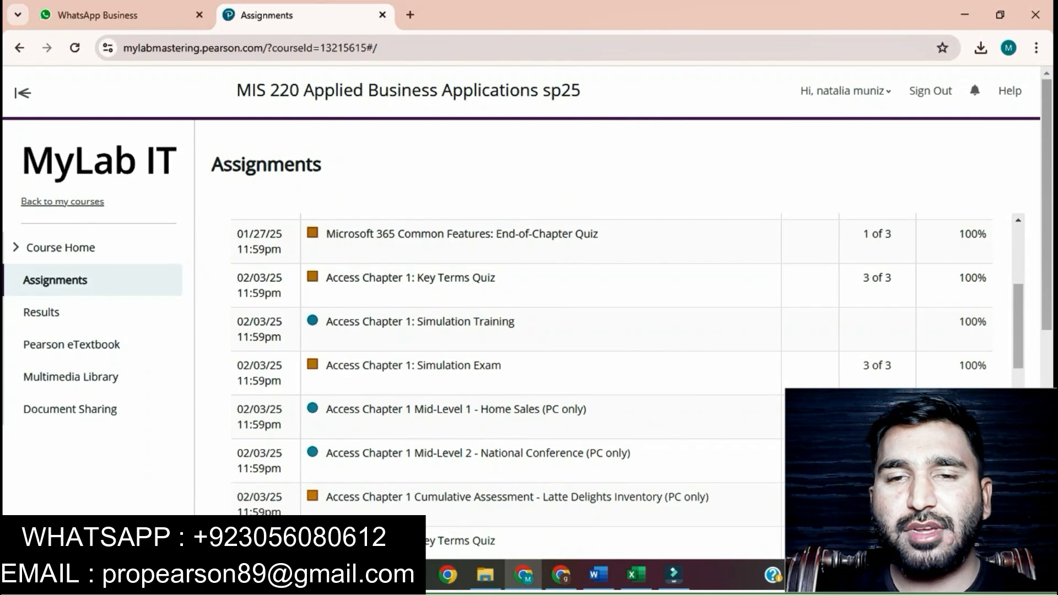
{"action": "scroll", "coordinate": [612, 385], "scroll_direction": "down", "scroll_amount": 1}
{"action": "scroll", "coordinate": [612, 386], "scroll_direction": "down", "scroll_amount": 6}
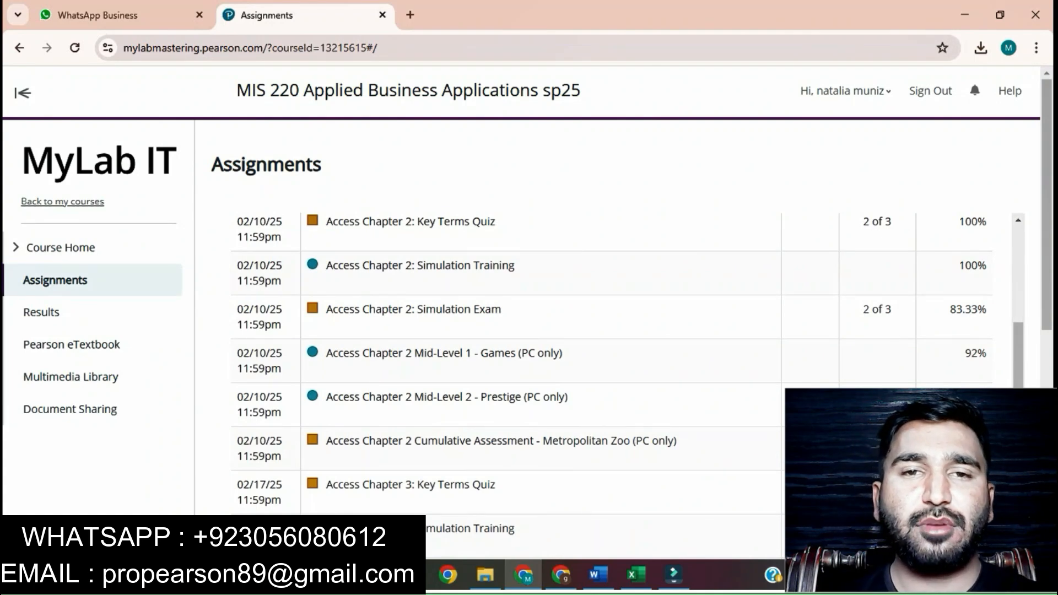
{"action": "scroll", "coordinate": [612, 386], "scroll_direction": "down", "scroll_amount": 10}
{"action": "scroll", "coordinate": [612, 386], "scroll_direction": "down", "scroll_amount": 3}
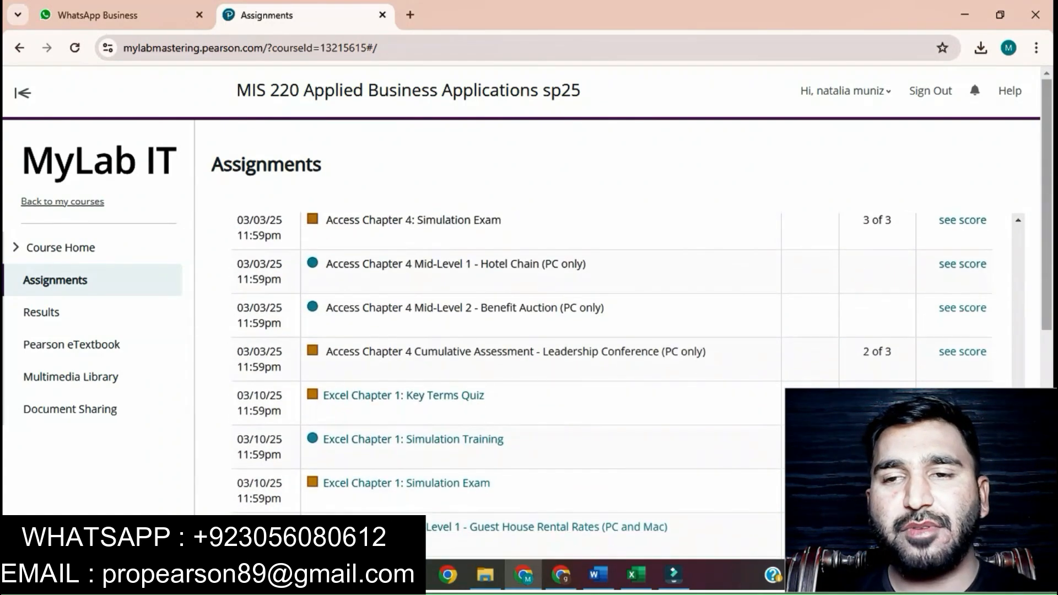